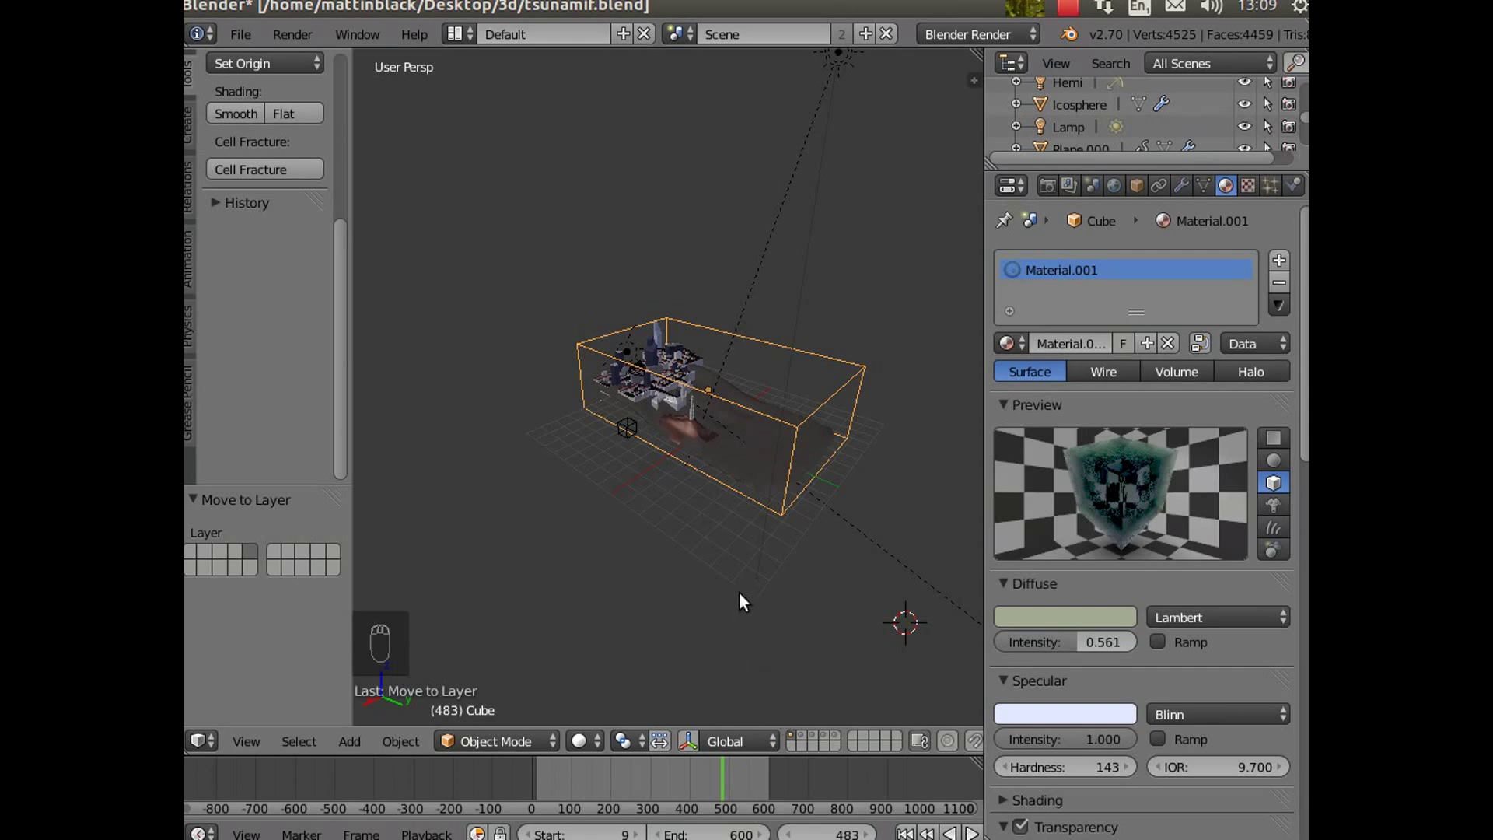
# Step: Zoom in and select the terrain Plane.001 to show its Material.002 and rox texture
pyautogui.scroll(2, 738, 603)
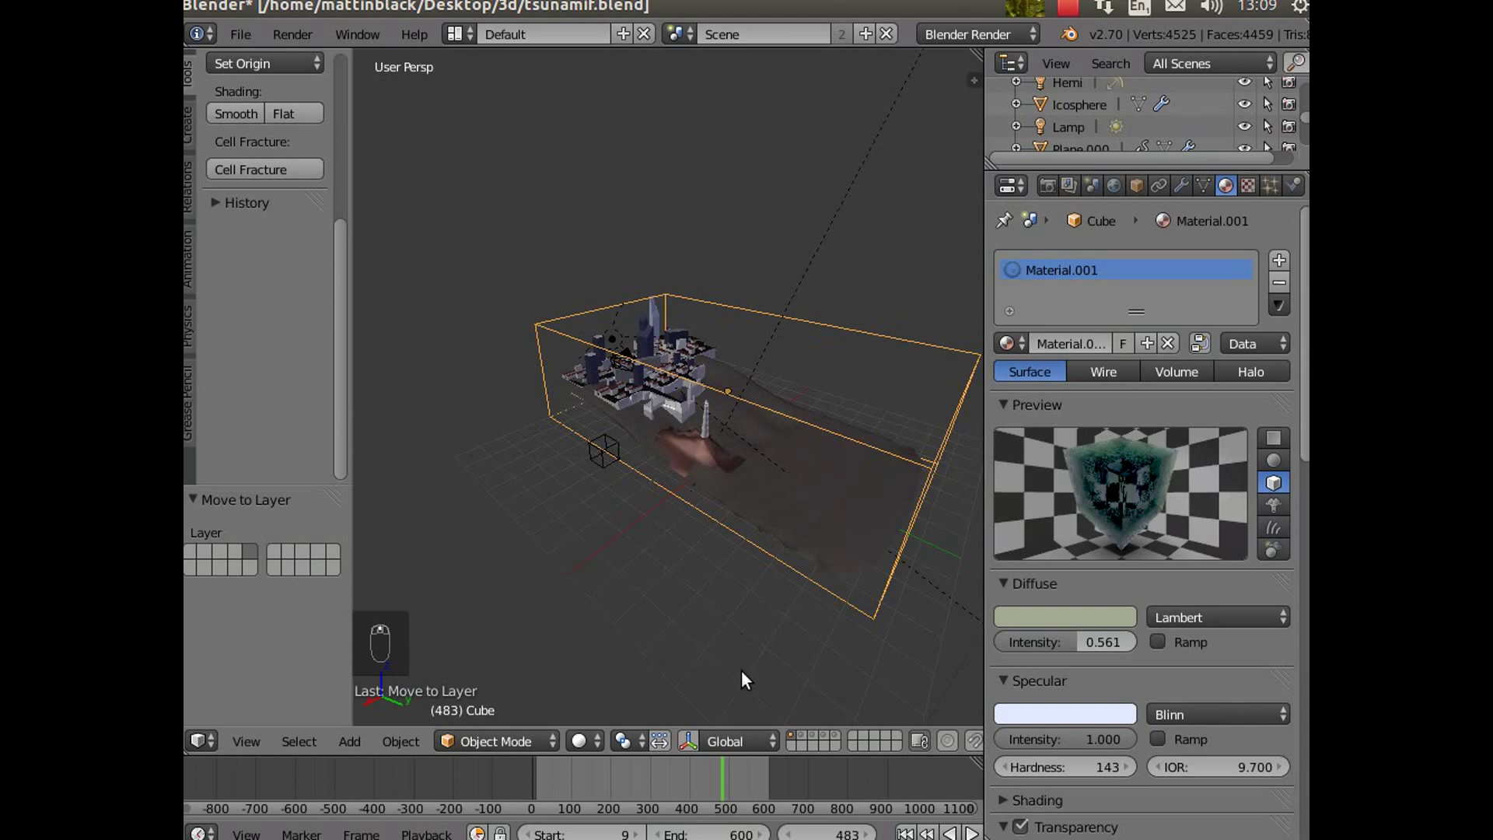
pyautogui.rightClick(803, 498)
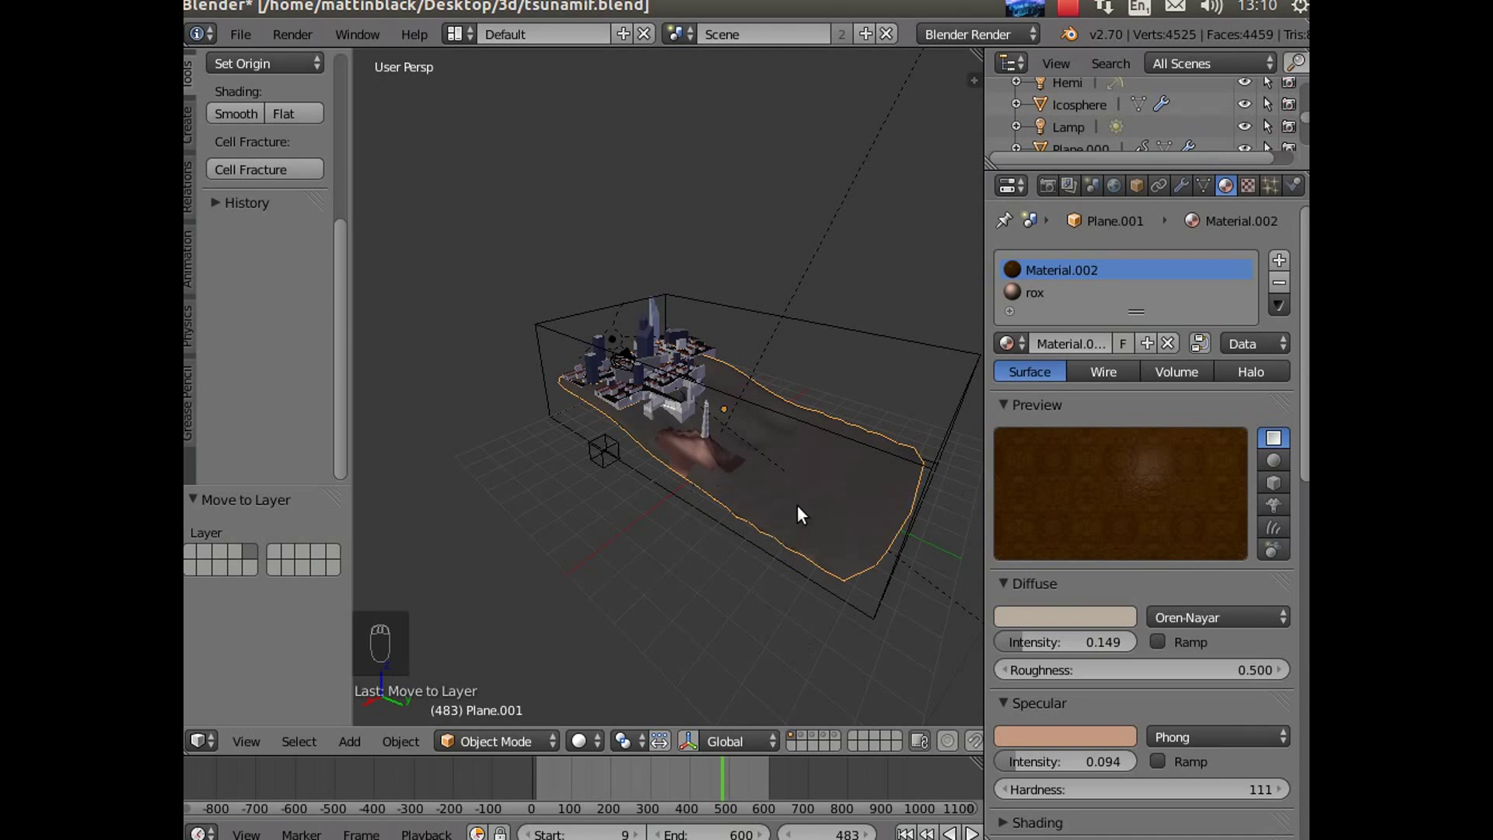
# Step: Move Plane.001 onto an empty layer and display only that layer
pyautogui.press('m')
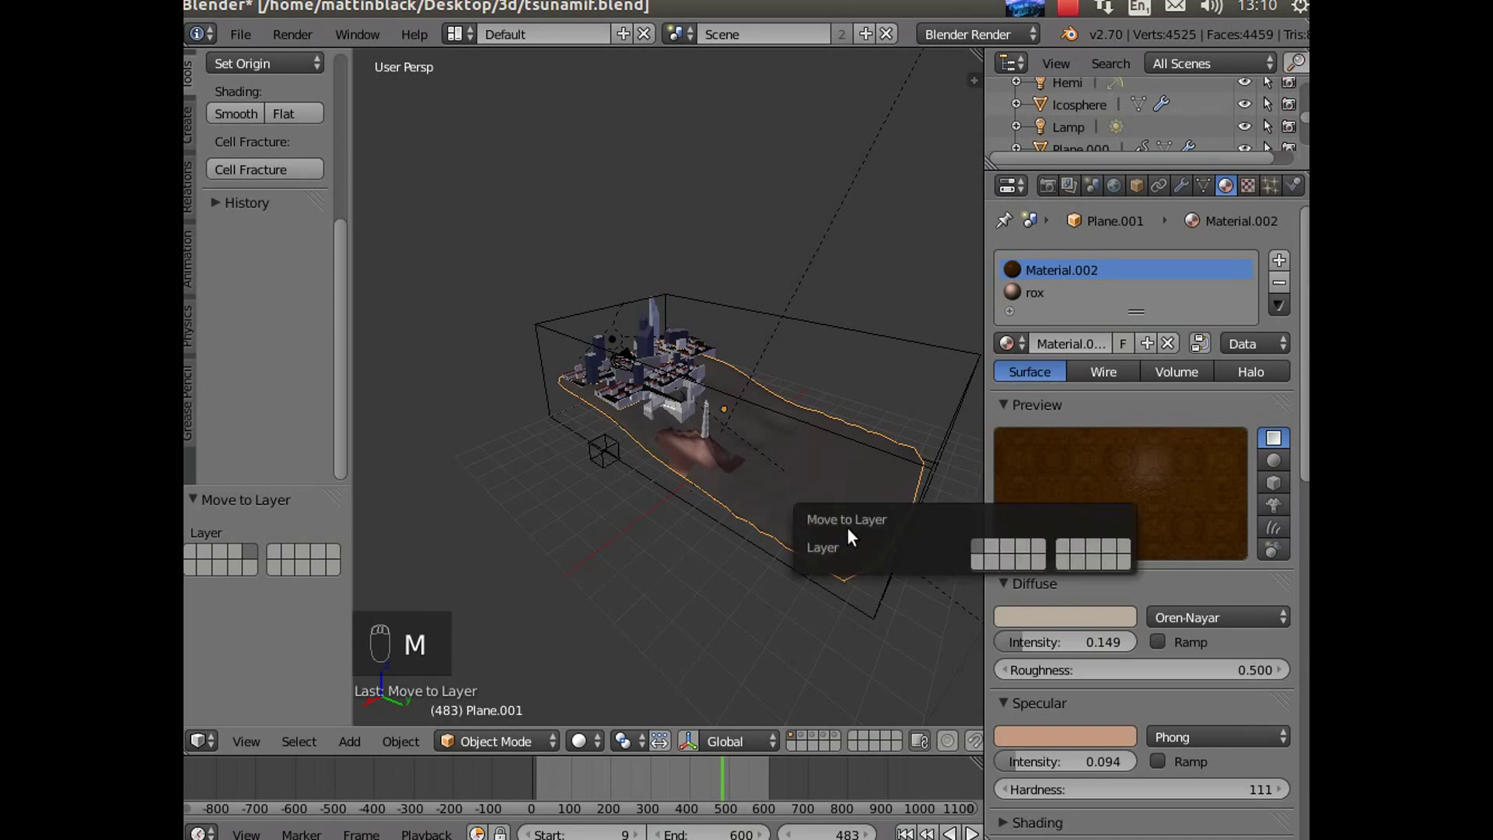
pyautogui.click(977, 563)
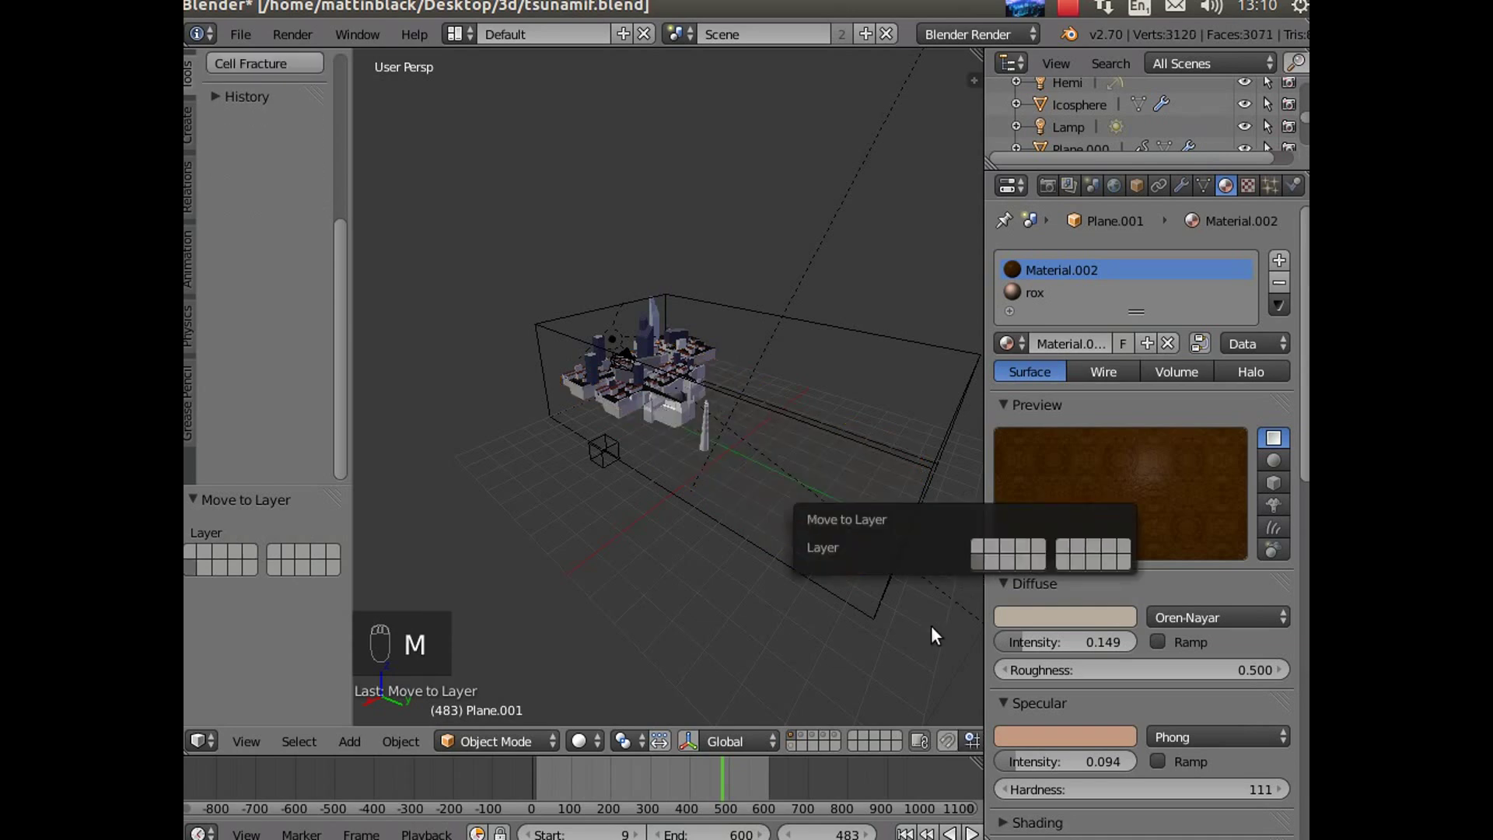
pyautogui.click(792, 745)
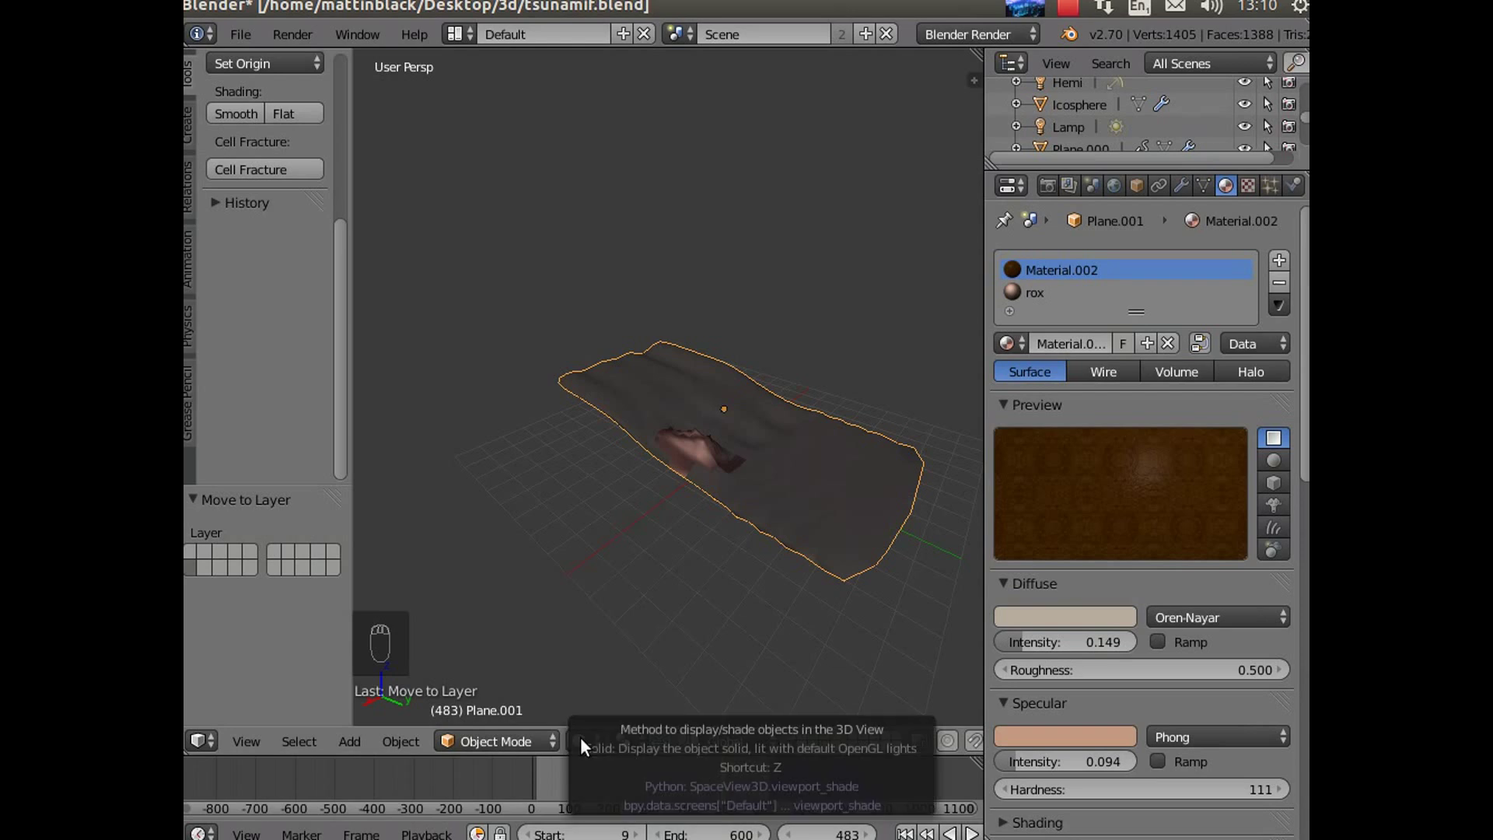
pyautogui.click(531, 742)
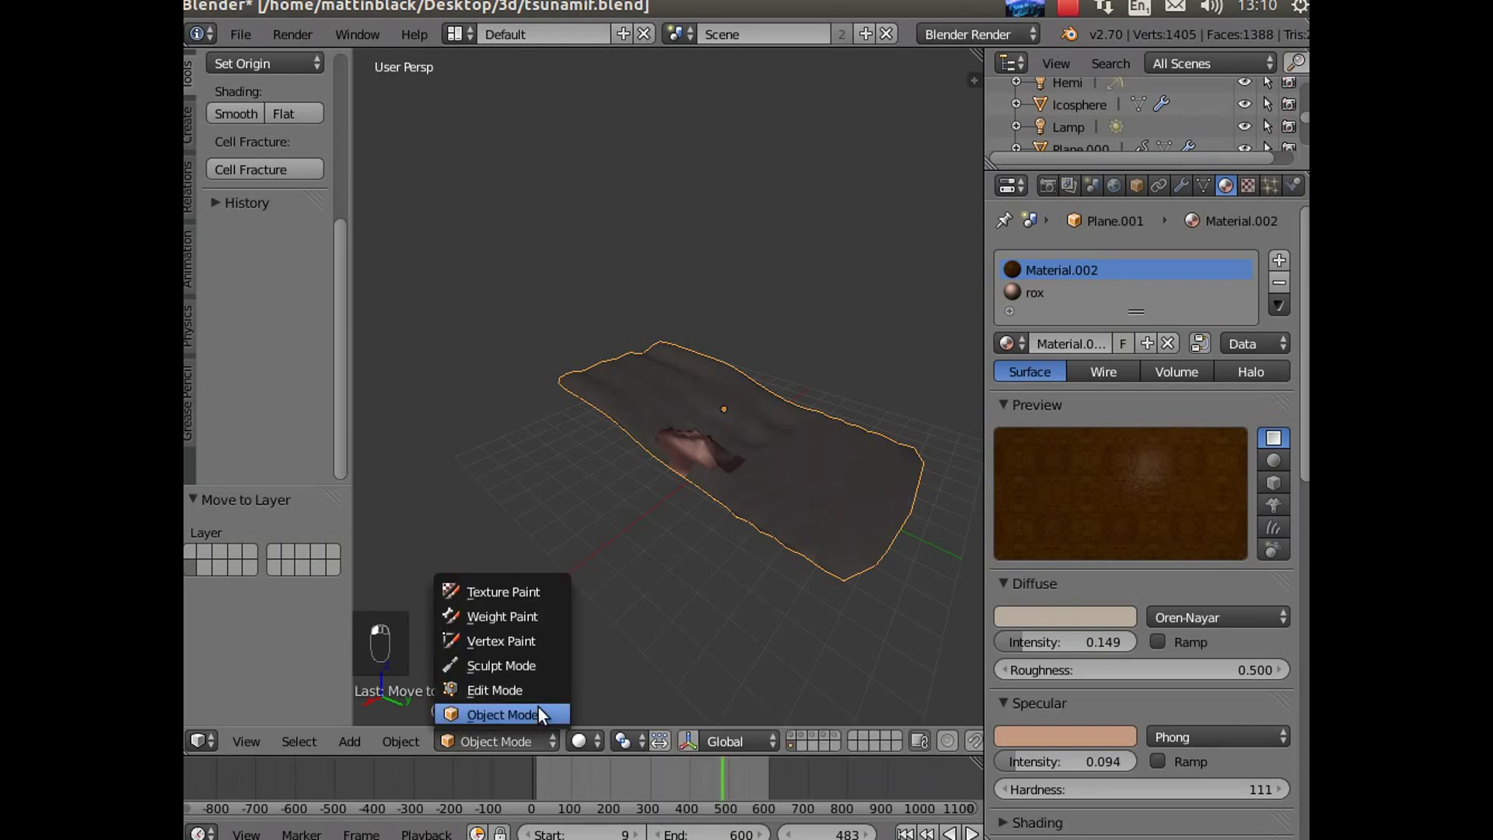
# Step: Put the terrain into Edit Mode and select all of its vertices
pyautogui.click(539, 686)
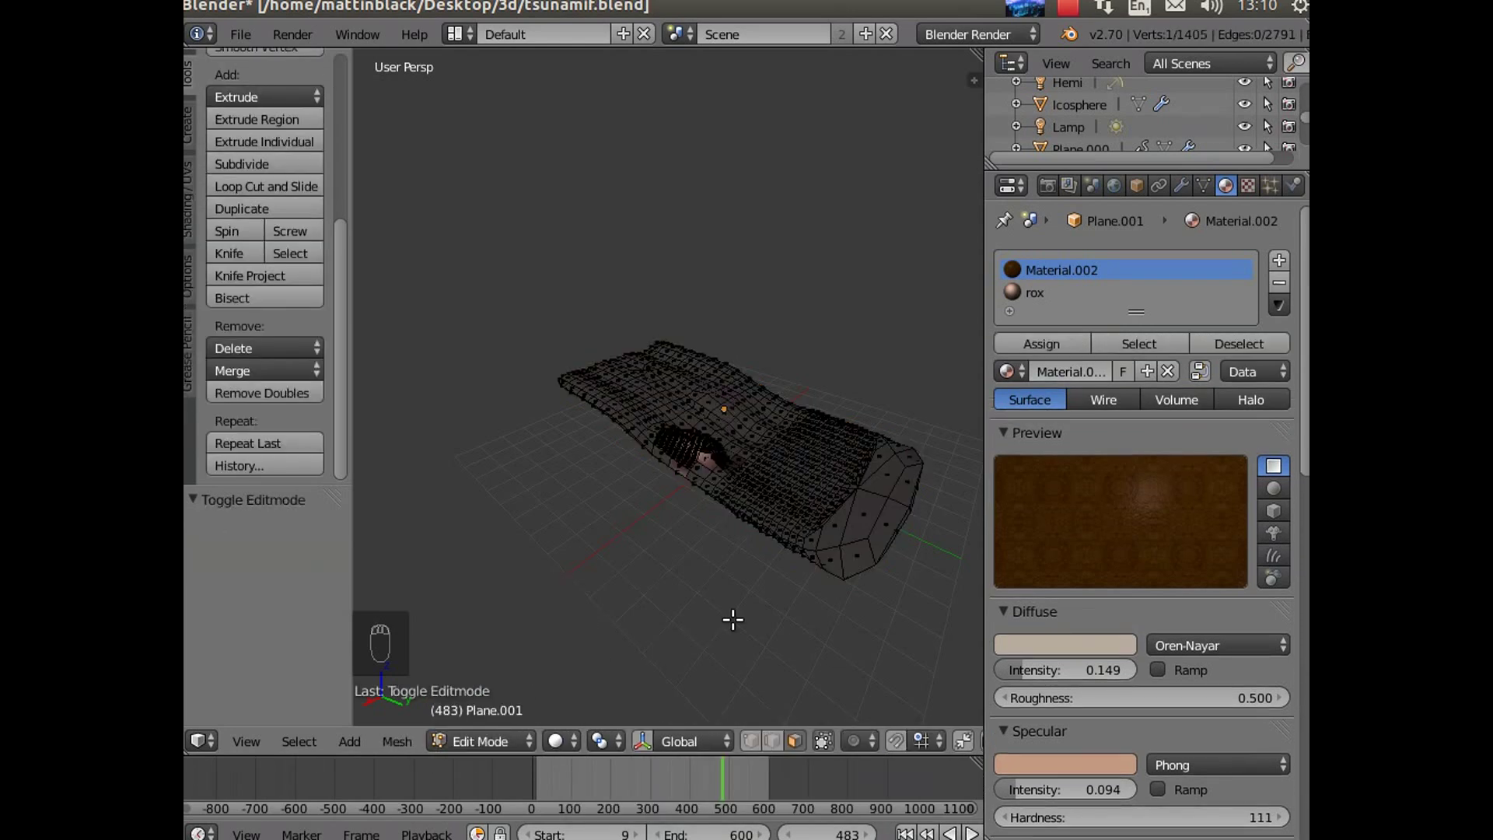
pyautogui.moveTo(733, 617); pyautogui.dragTo(676, 658, button='middle')
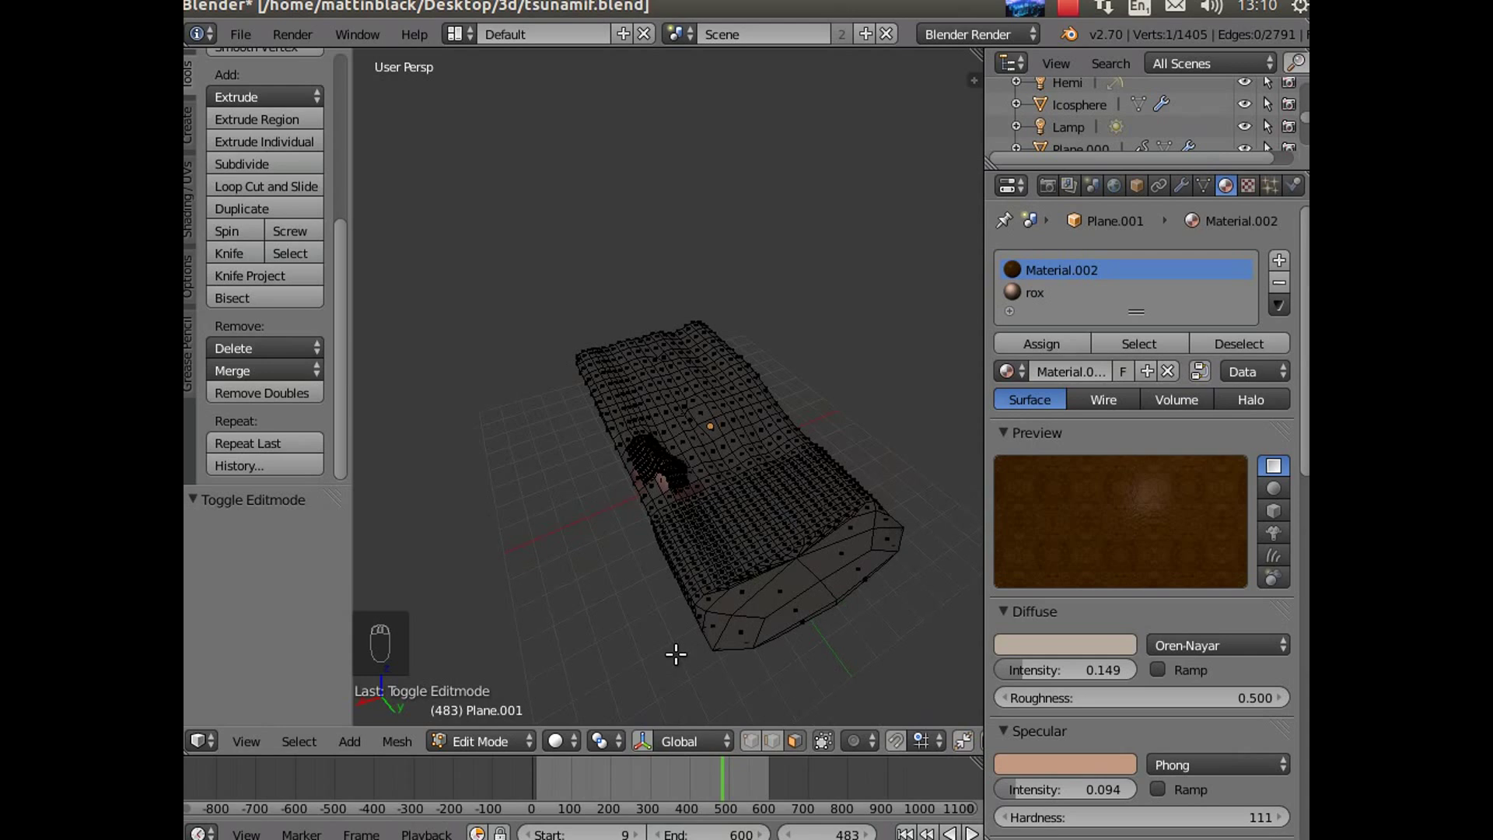
pyautogui.press('a')
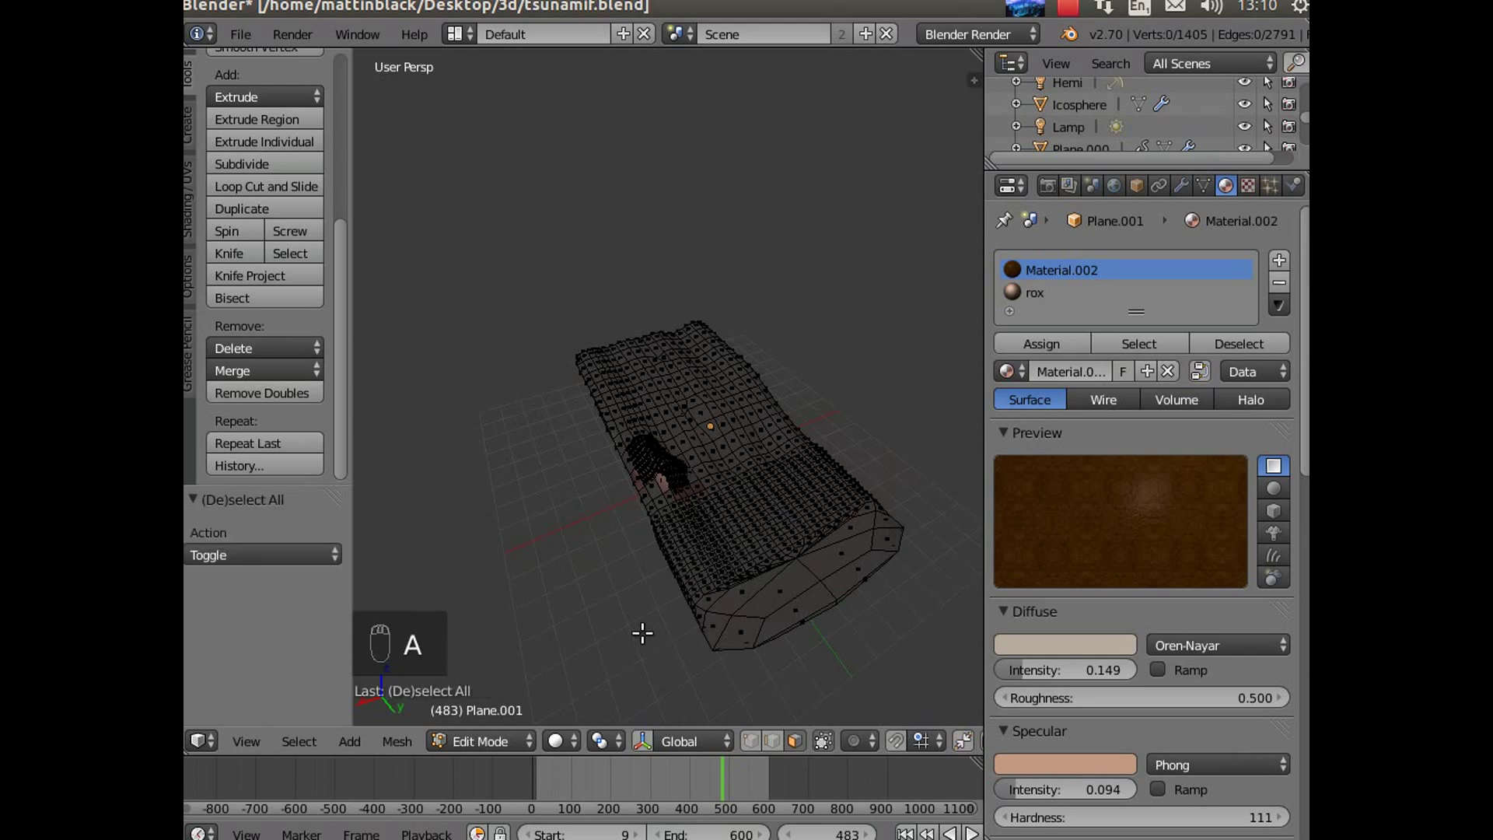
pyautogui.press('a')
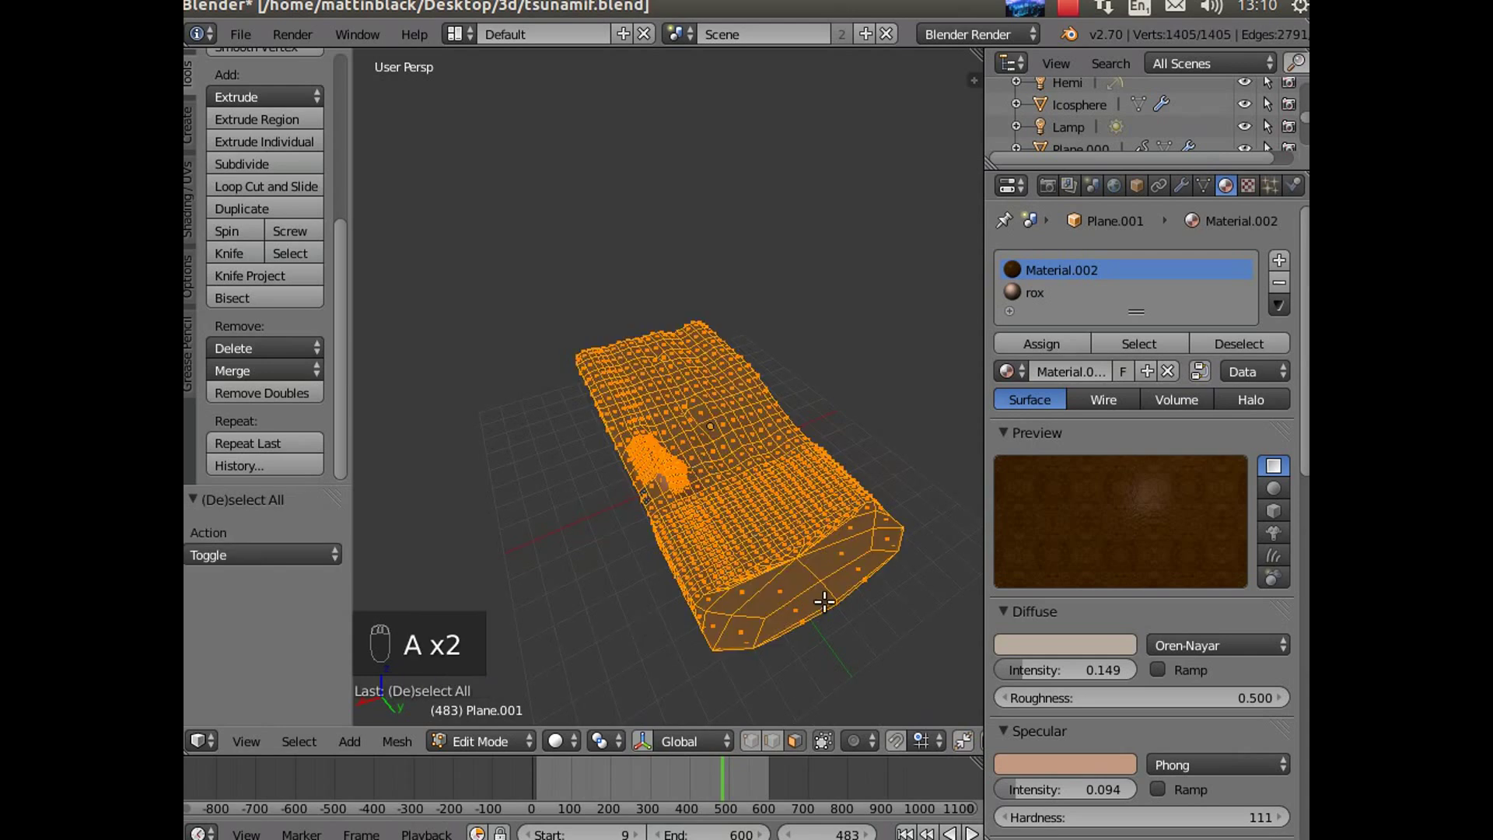
pyautogui.moveTo(833, 633); pyautogui.dragTo(877, 639, button='middle')
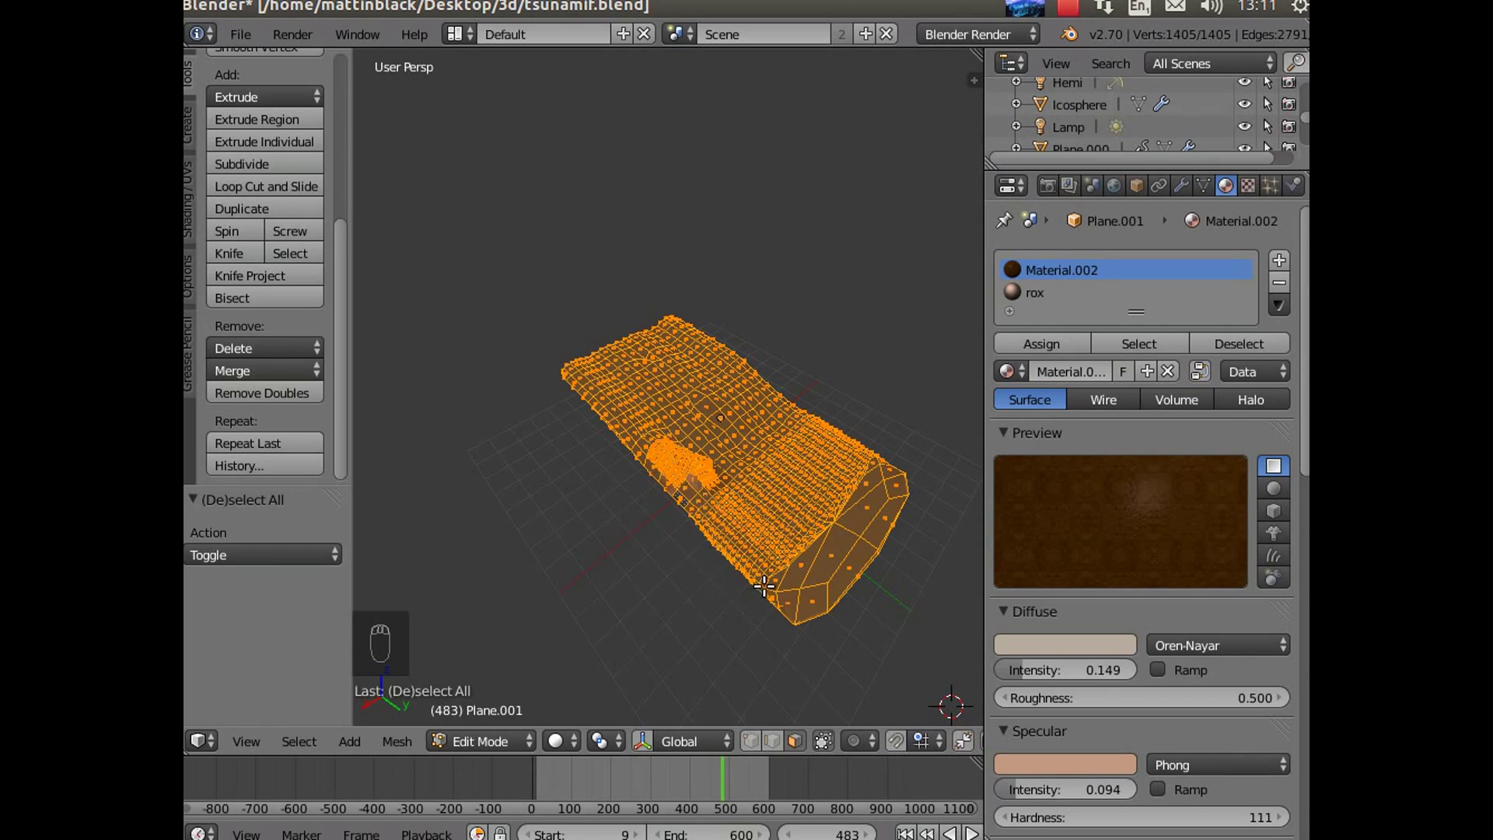
# Step: Inspect the selected terrain from several angles and show its Obstacle physics (Volume, Free Slip)
pyautogui.moveTo(764, 585); pyautogui.dragTo(675, 402, button='middle')
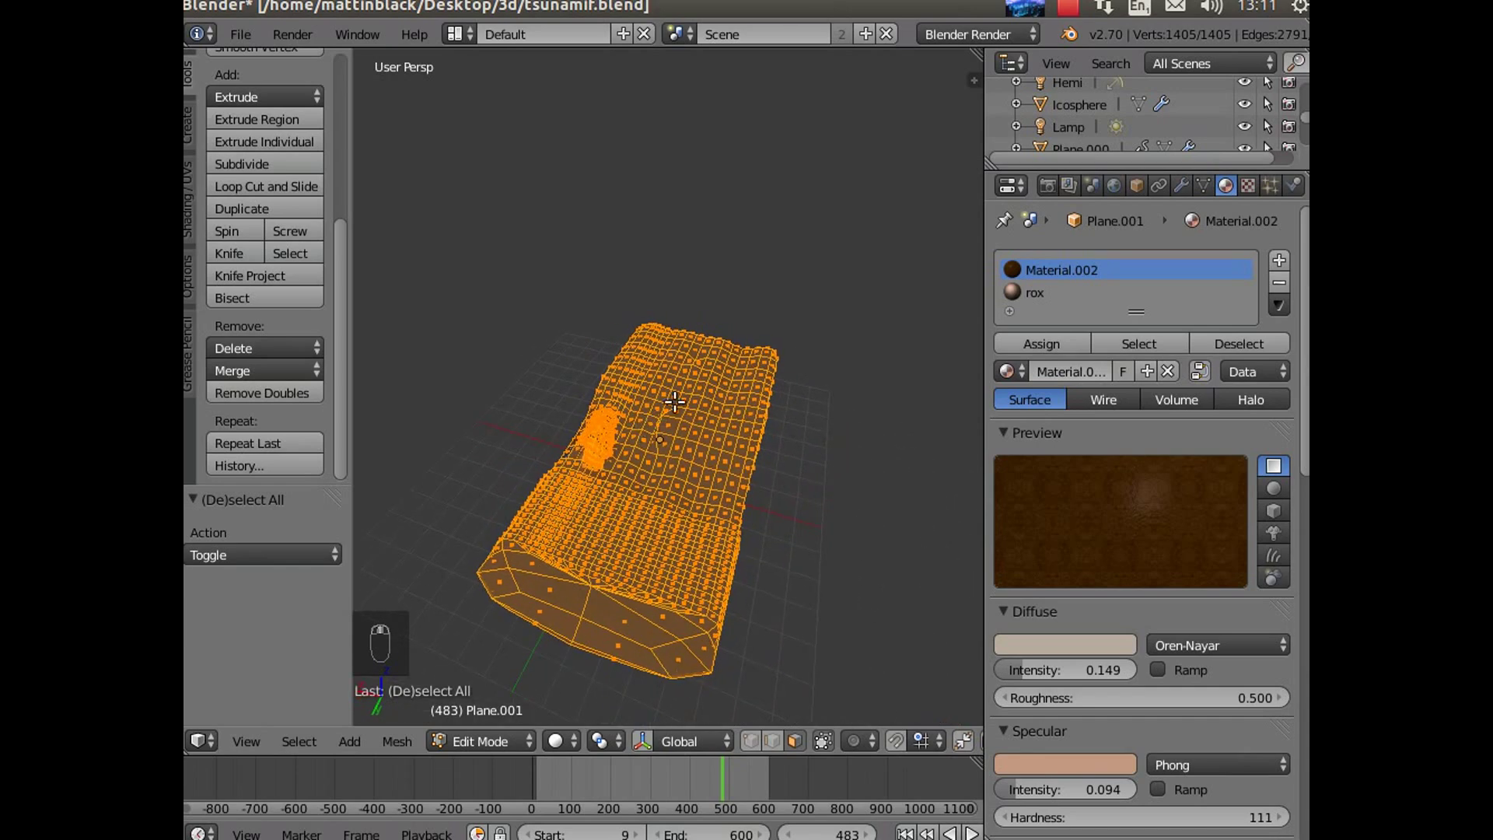
pyautogui.moveTo(638, 535); pyautogui.dragTo(710, 542, button='middle')
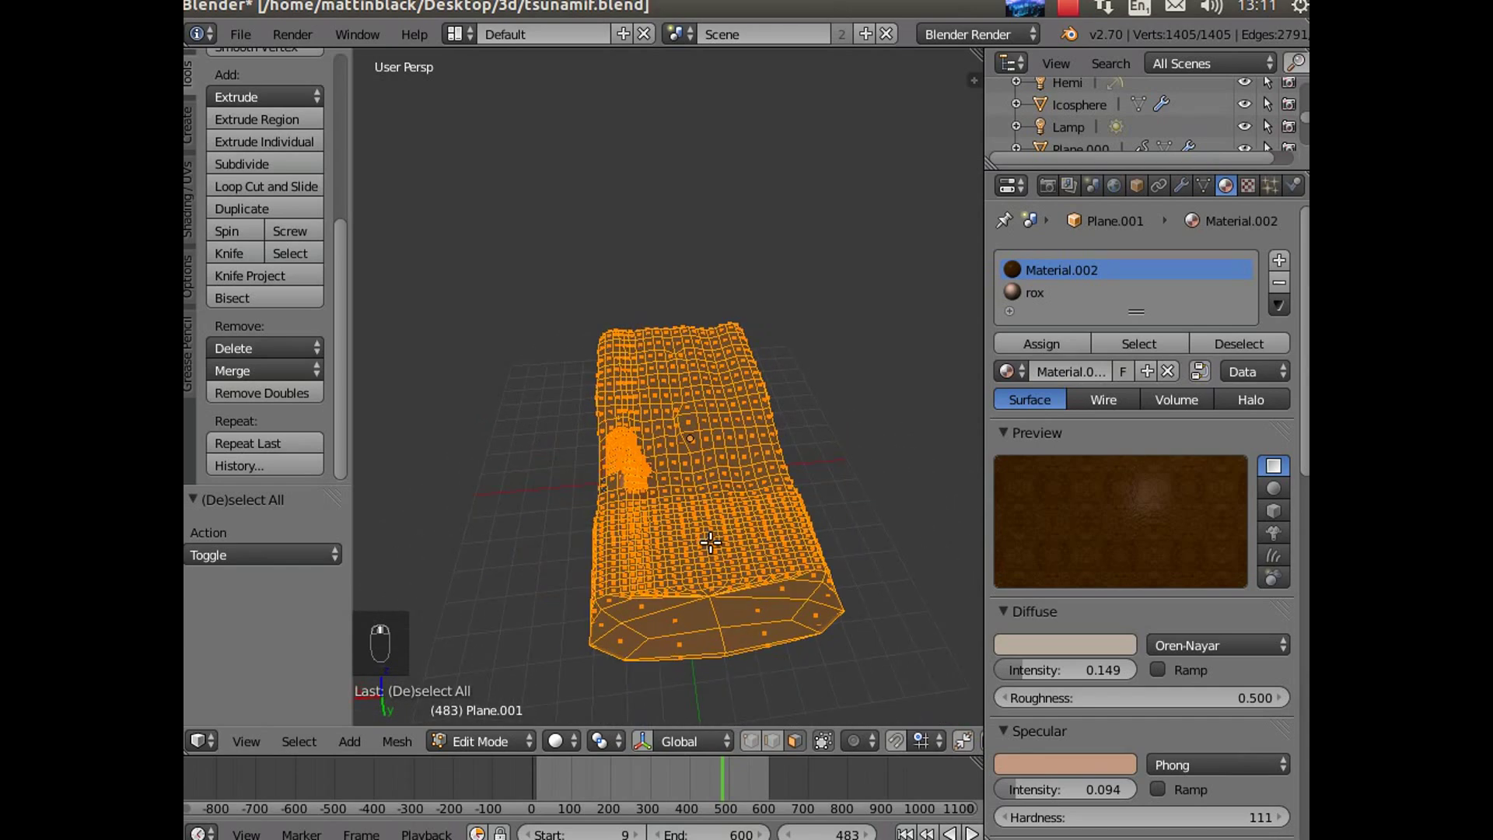
pyautogui.scroll(5, 710, 542)
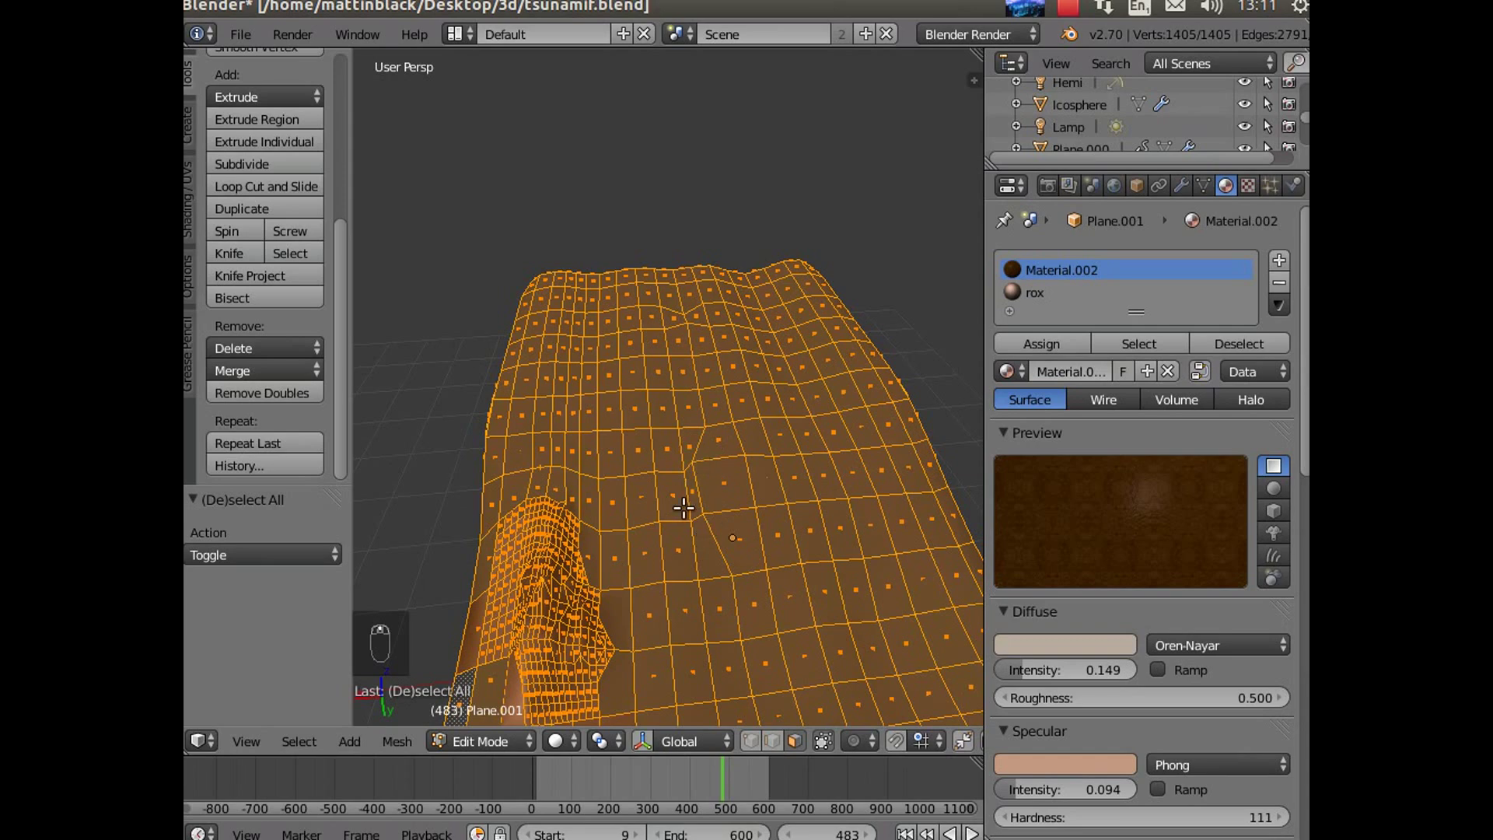
pyautogui.moveTo(690, 604); pyautogui.dragTo(685, 479, button='middle')
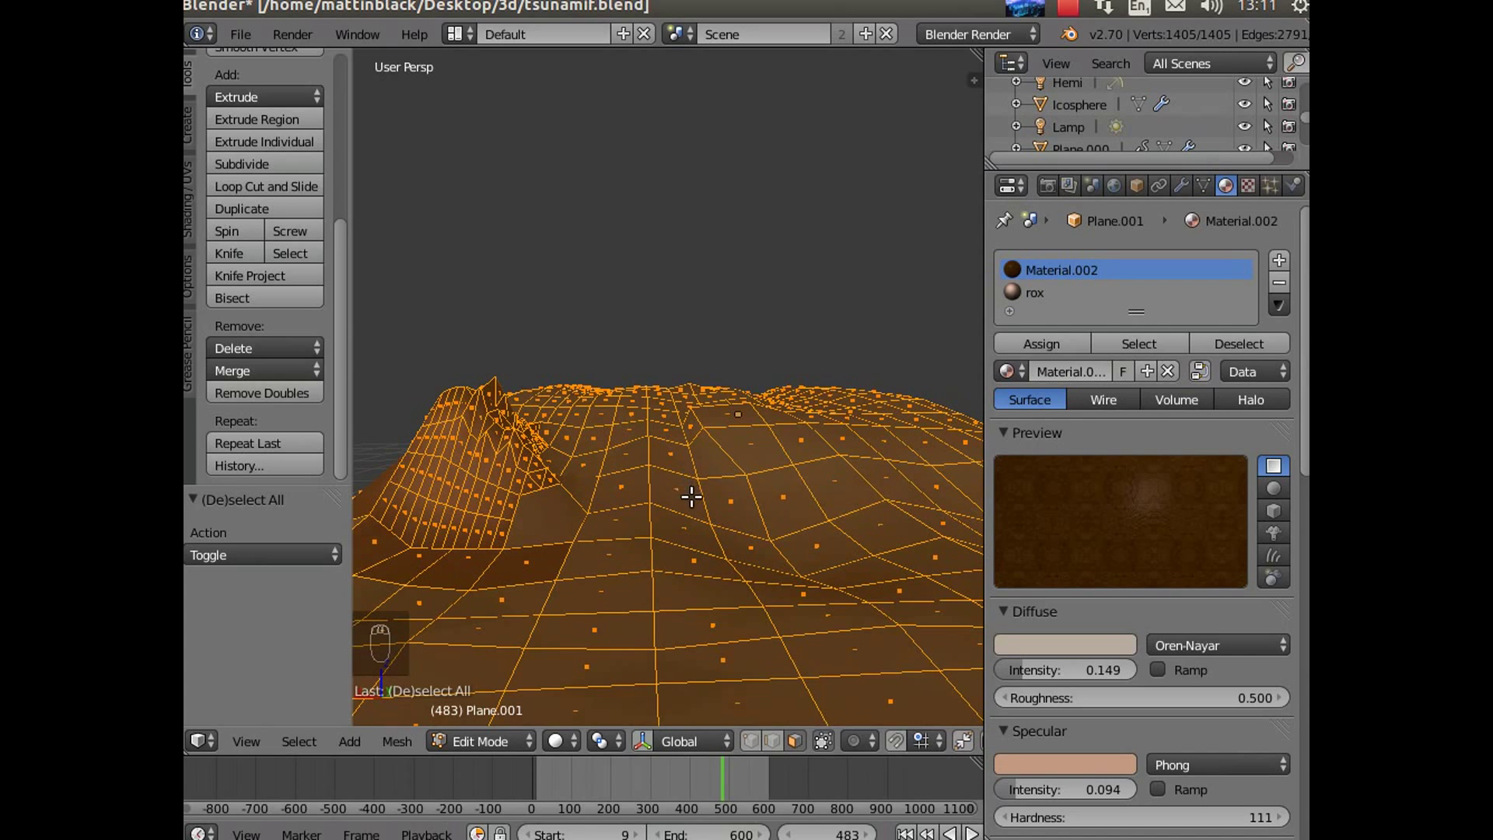
pyautogui.moveTo(692, 496); pyautogui.dragTo(744, 517, button='middle')
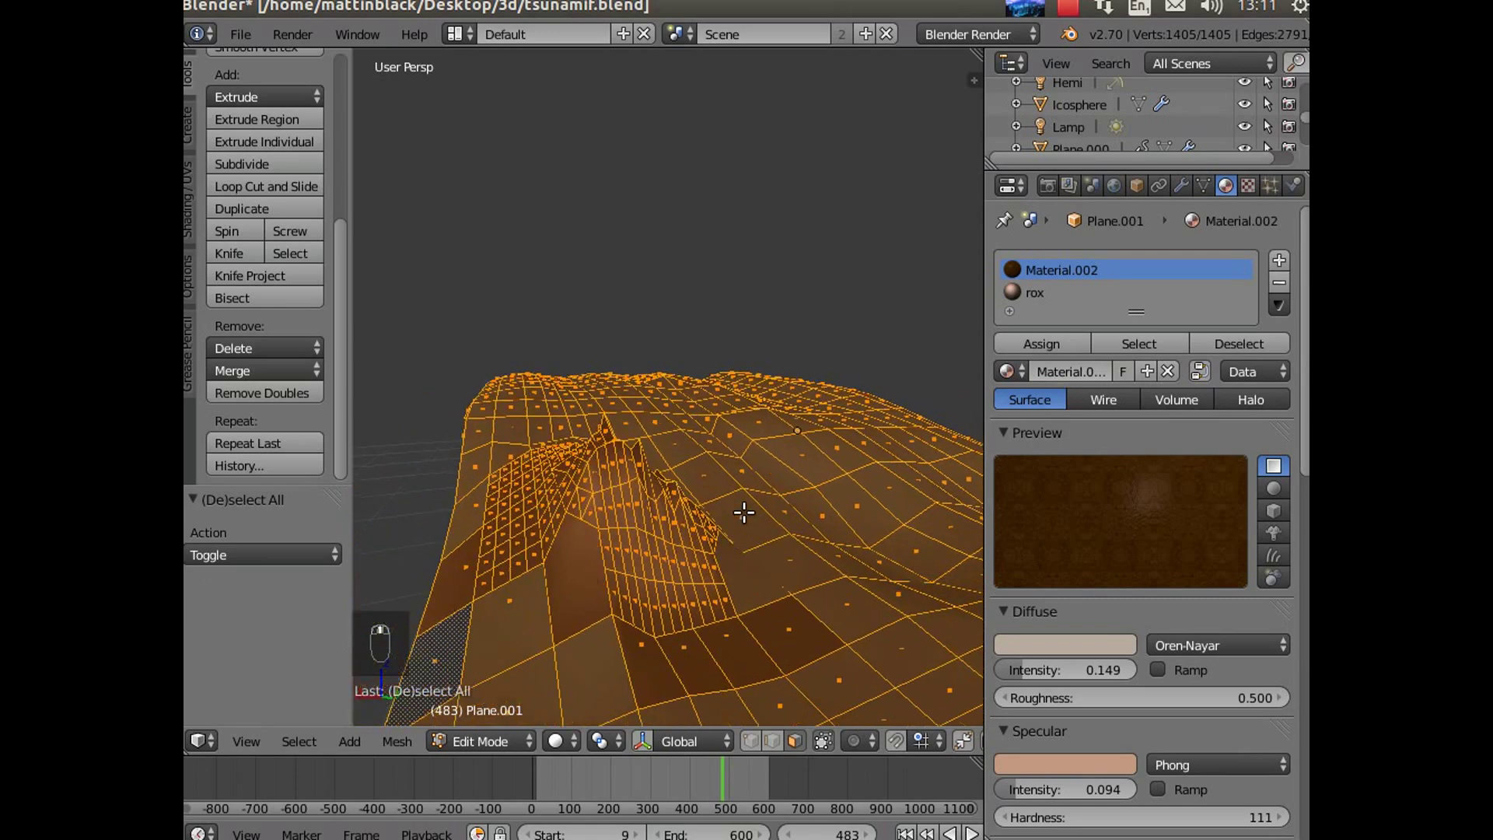
pyautogui.click(1295, 184)
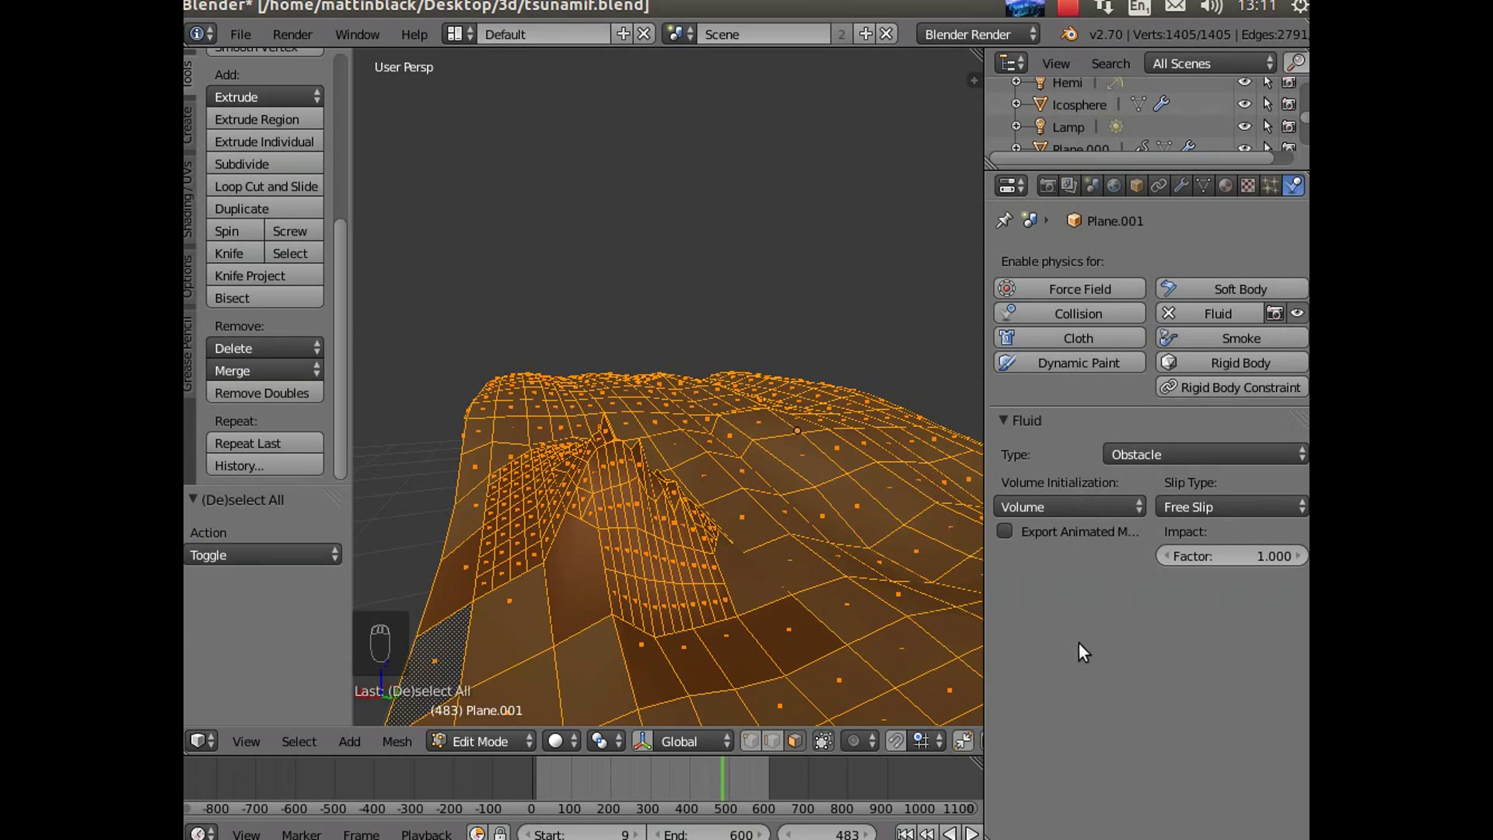
# Step: Show Plane.001's modifier stack with its Fluidsim modifier, glancing at the Add Modifier list
pyautogui.moveTo(677, 569); pyautogui.dragTo(724, 517, button='middle')
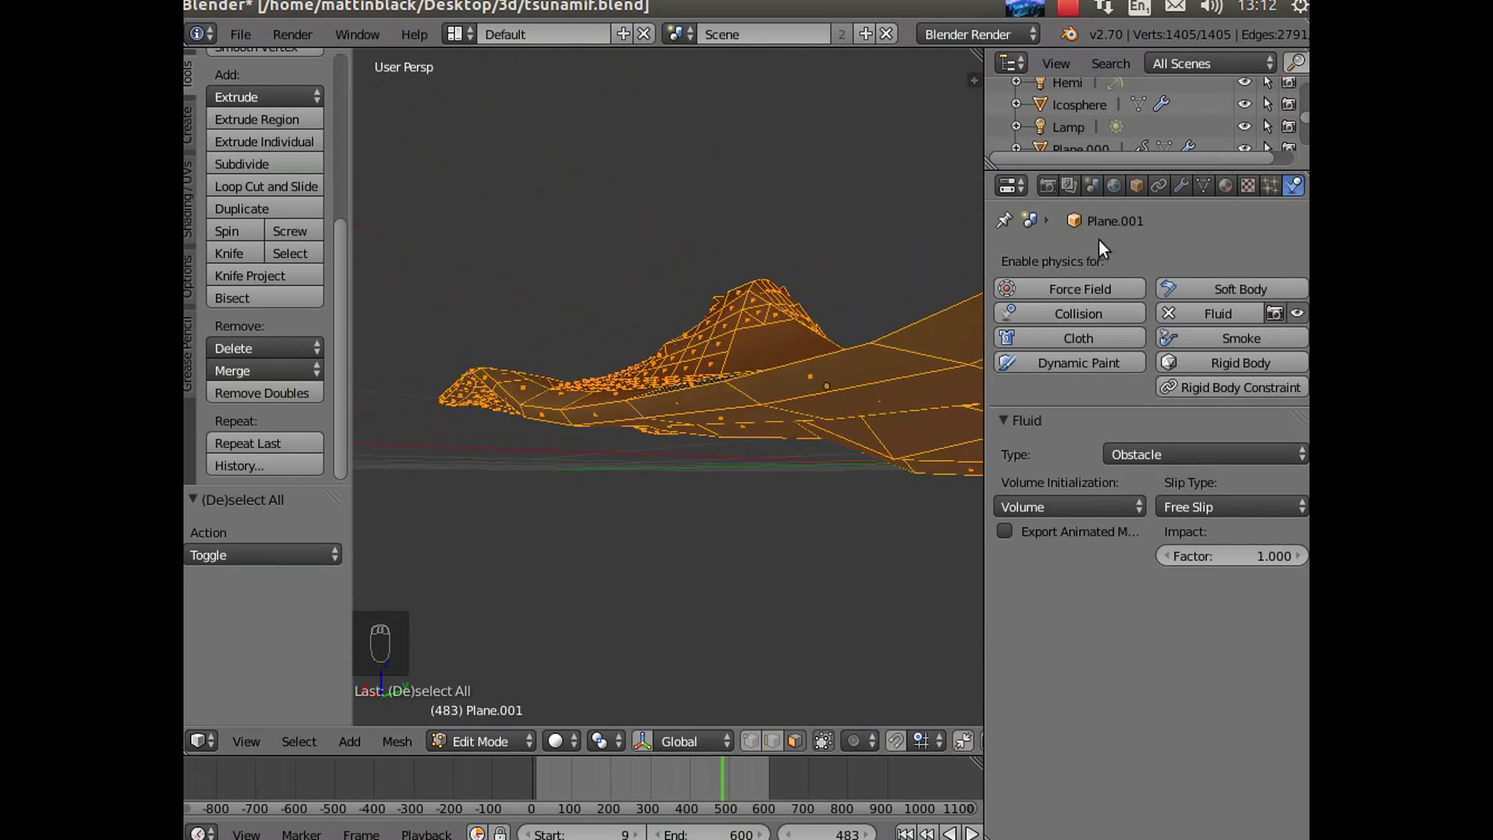
pyautogui.click(1180, 185)
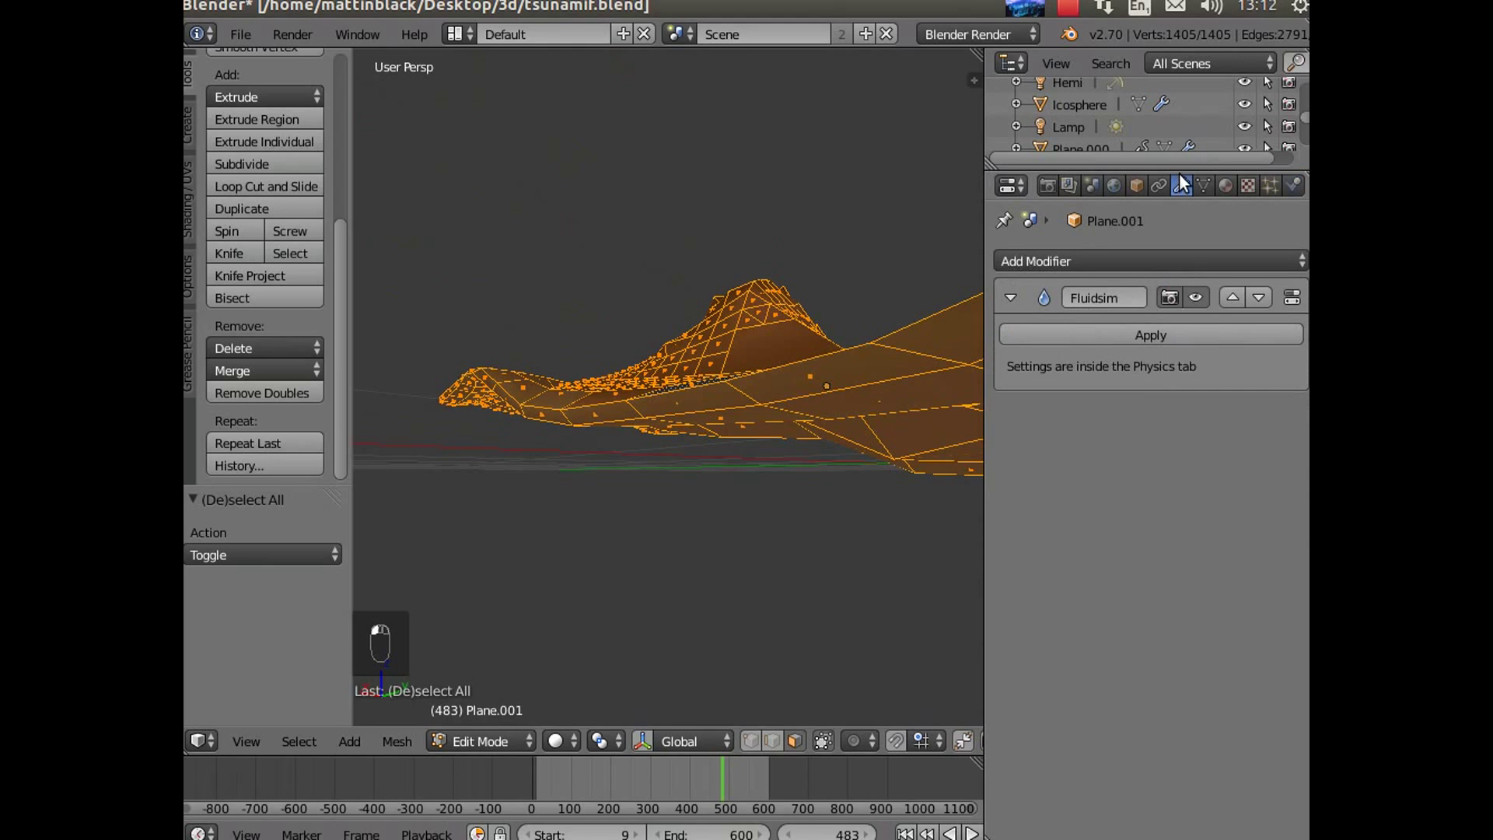
pyautogui.click(1091, 262)
pyautogui.moveTo(882, 500); pyautogui.dragTo(669, 303, button='middle')
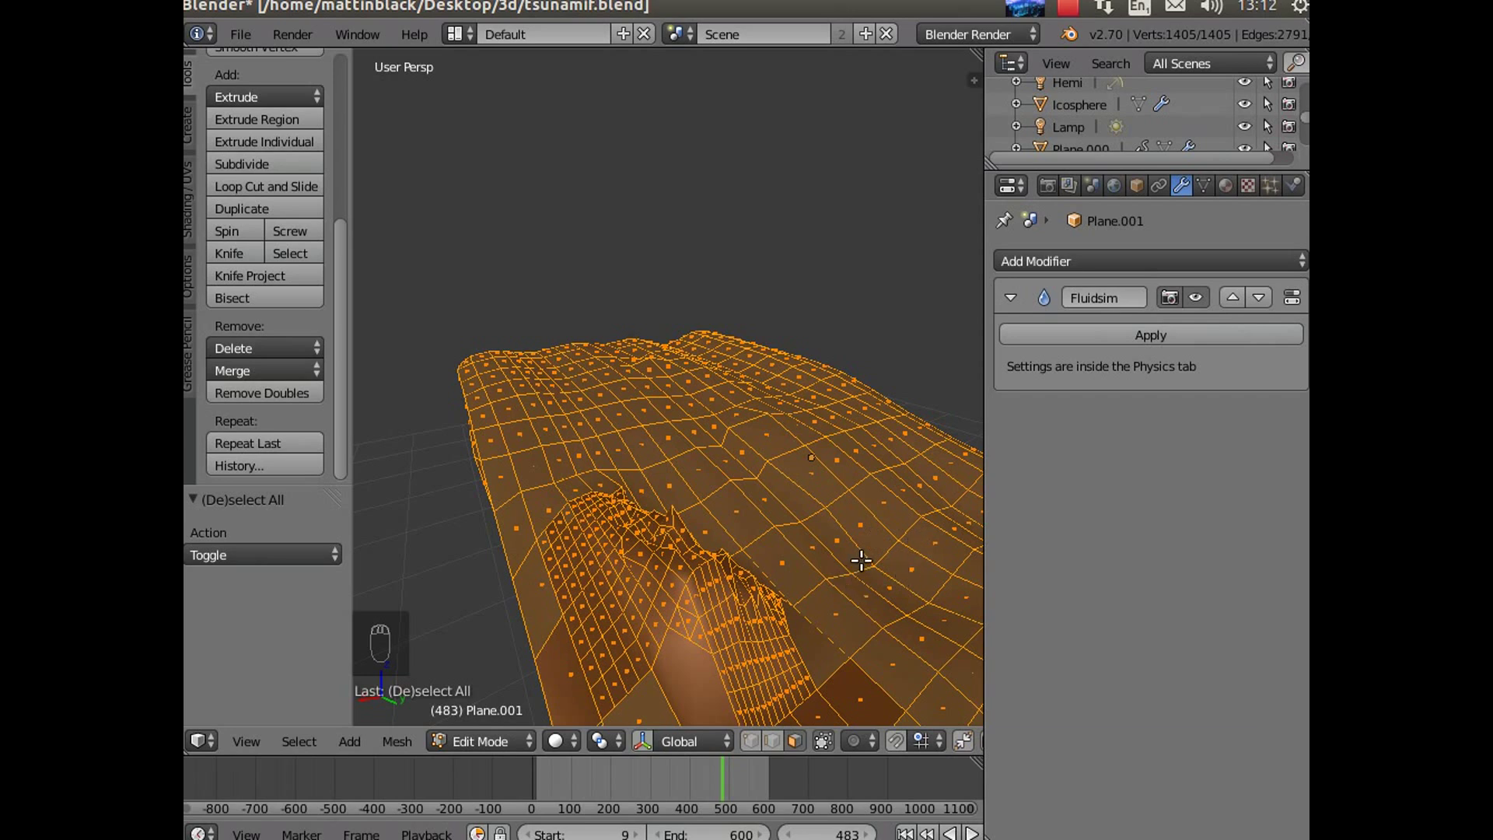
pyautogui.press('m')
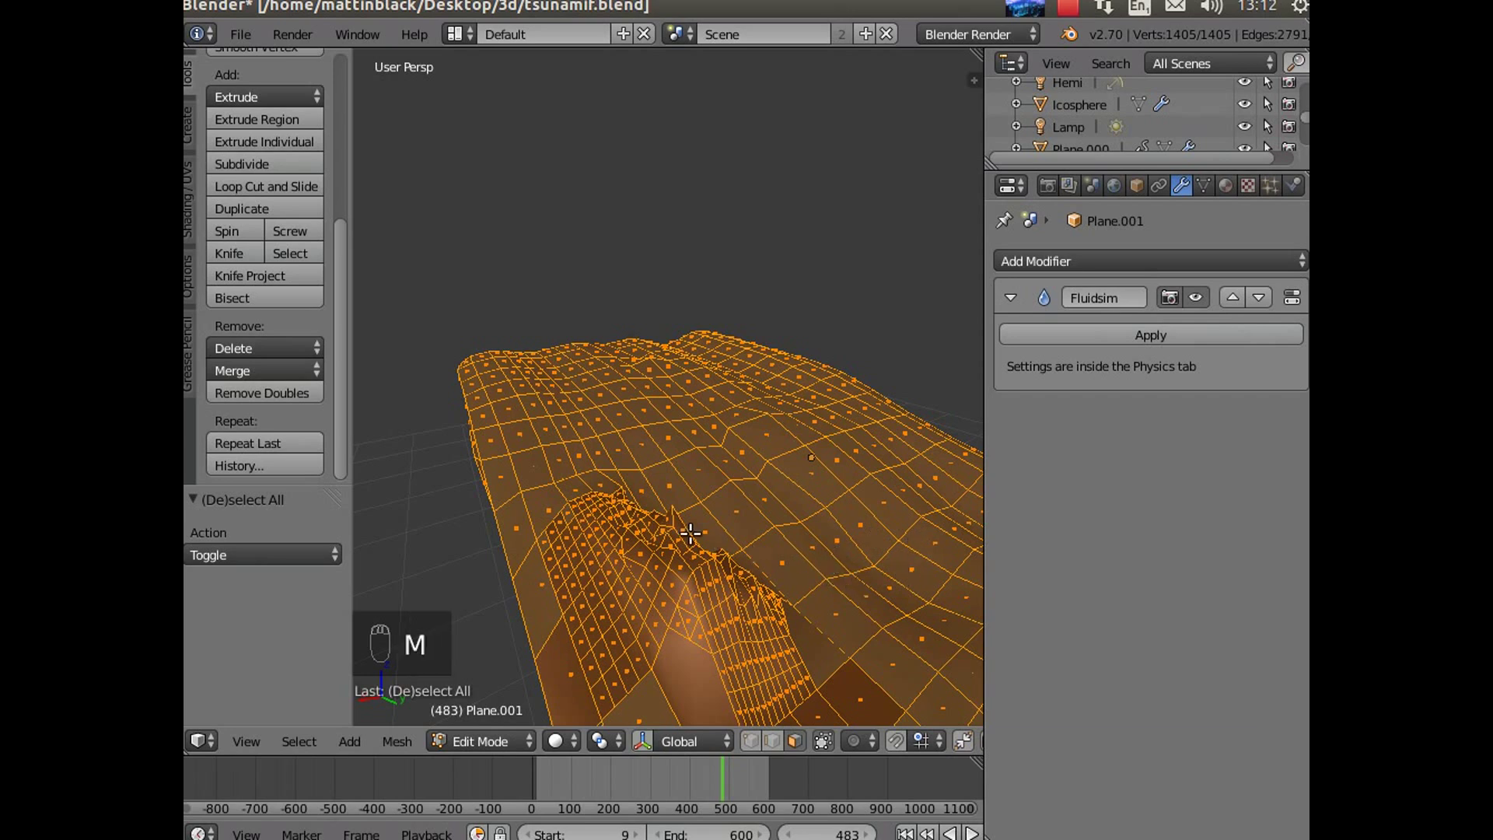
# Step: Return the terrain to Object Mode on the city's layer, then select city object Plane.000
pyautogui.click(517, 743)
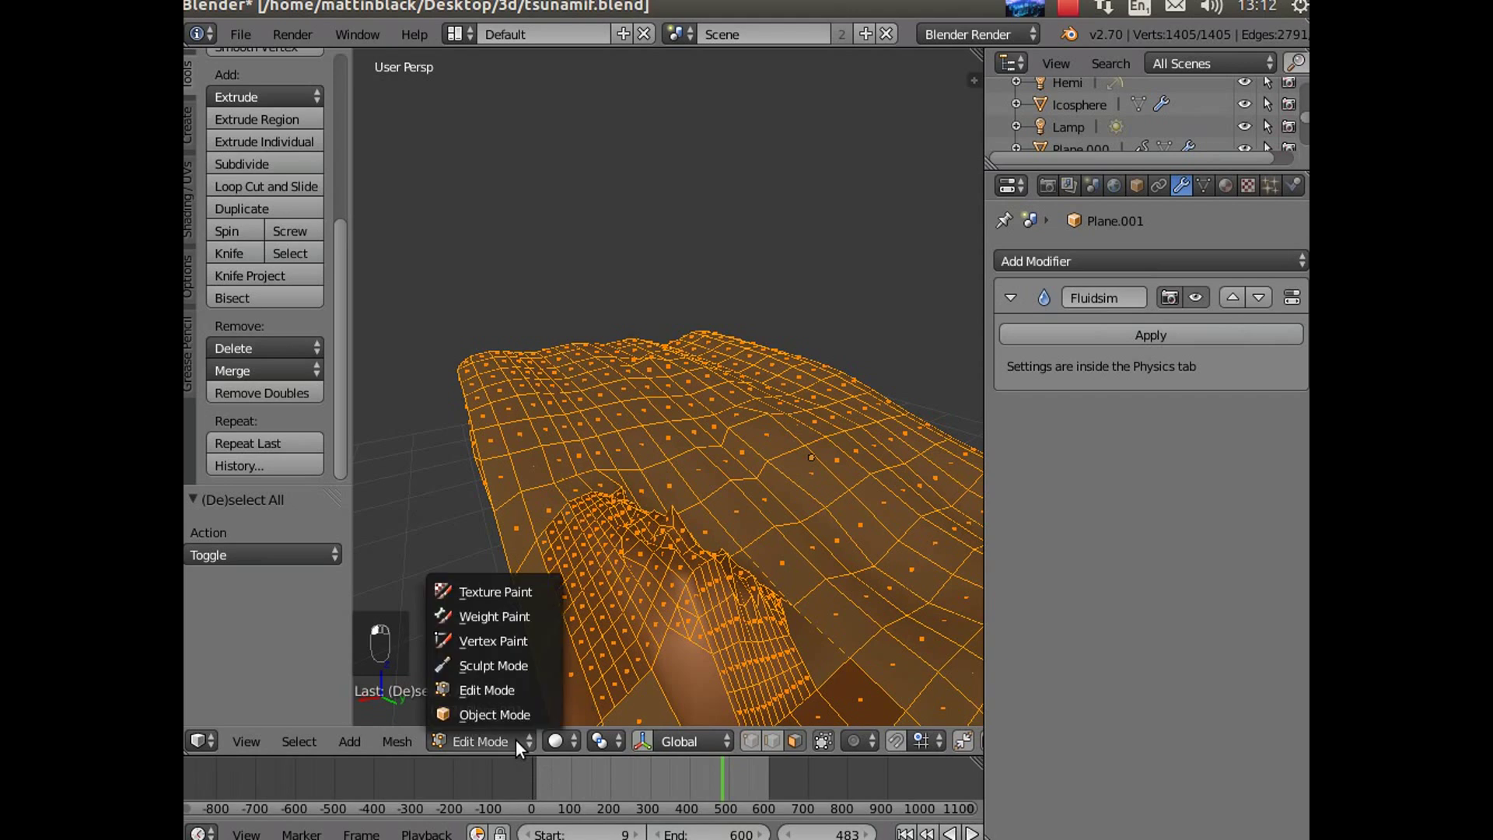
pyautogui.click(512, 714)
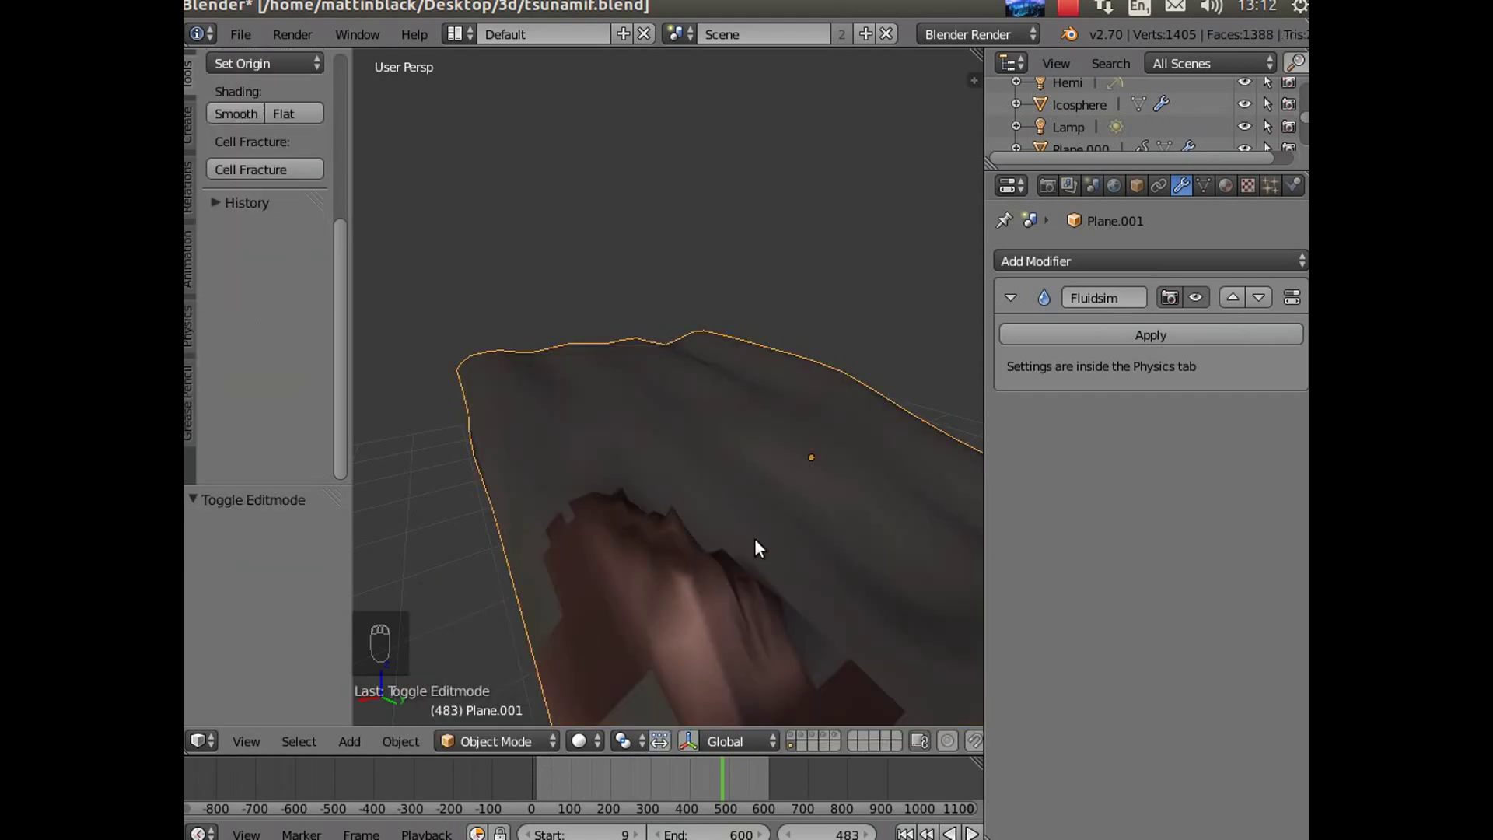
pyautogui.press('m')
pyautogui.click(940, 578)
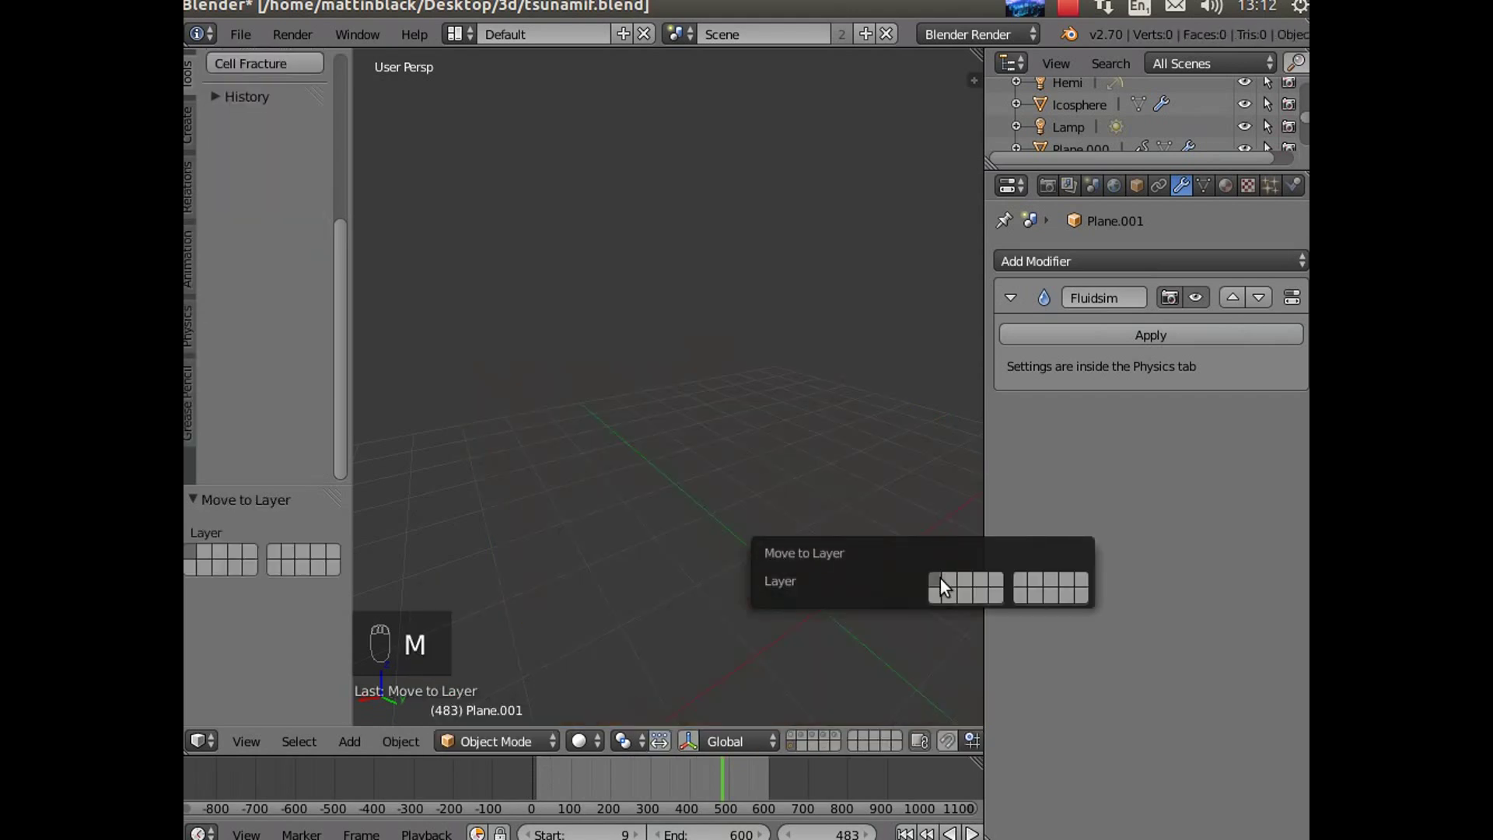
pyautogui.click(792, 735)
pyautogui.moveTo(738, 606); pyautogui.dragTo(810, 636, button='middle')
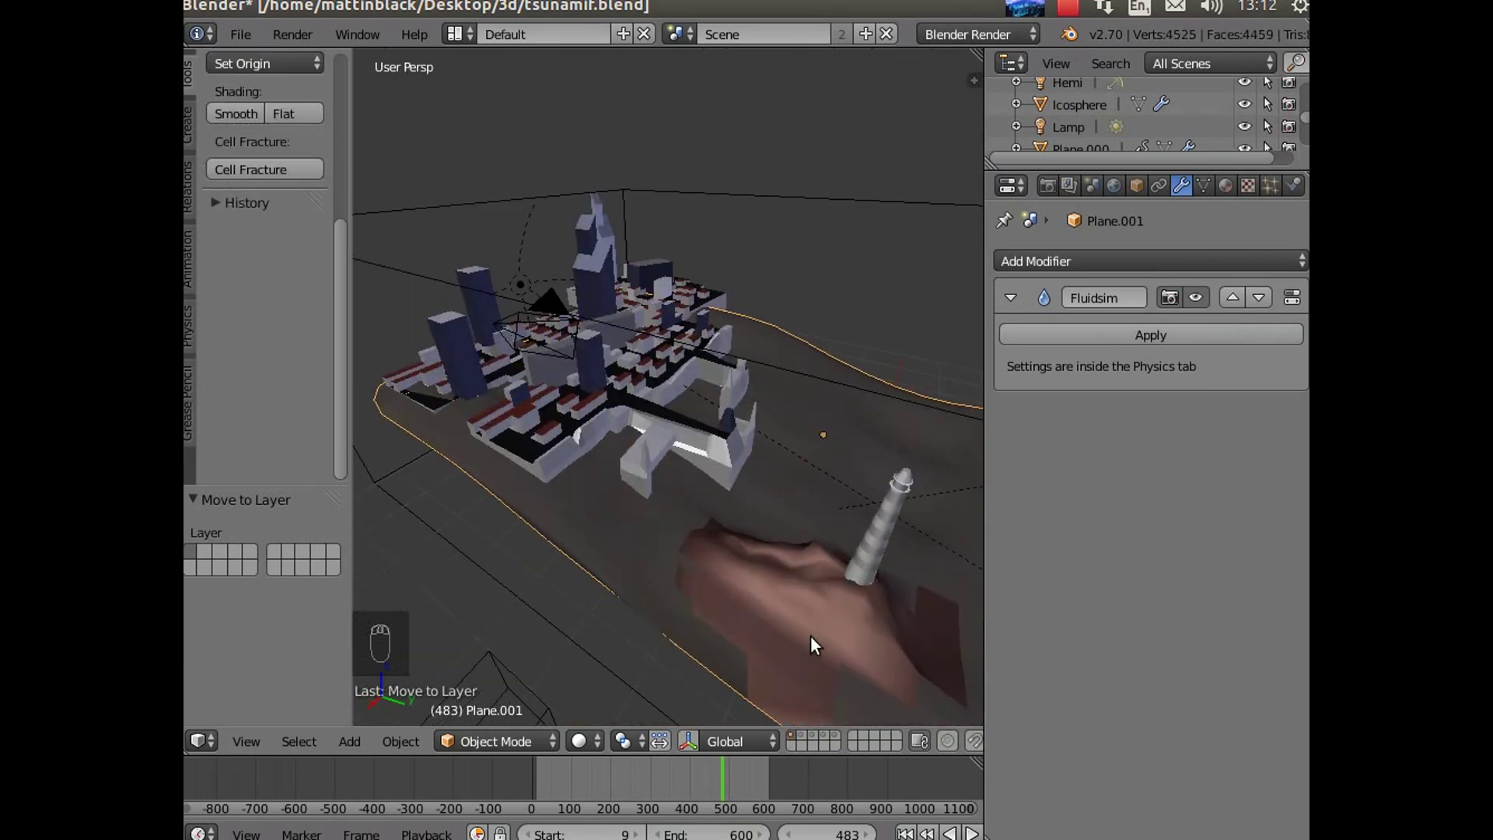
pyautogui.rightClick(727, 451)
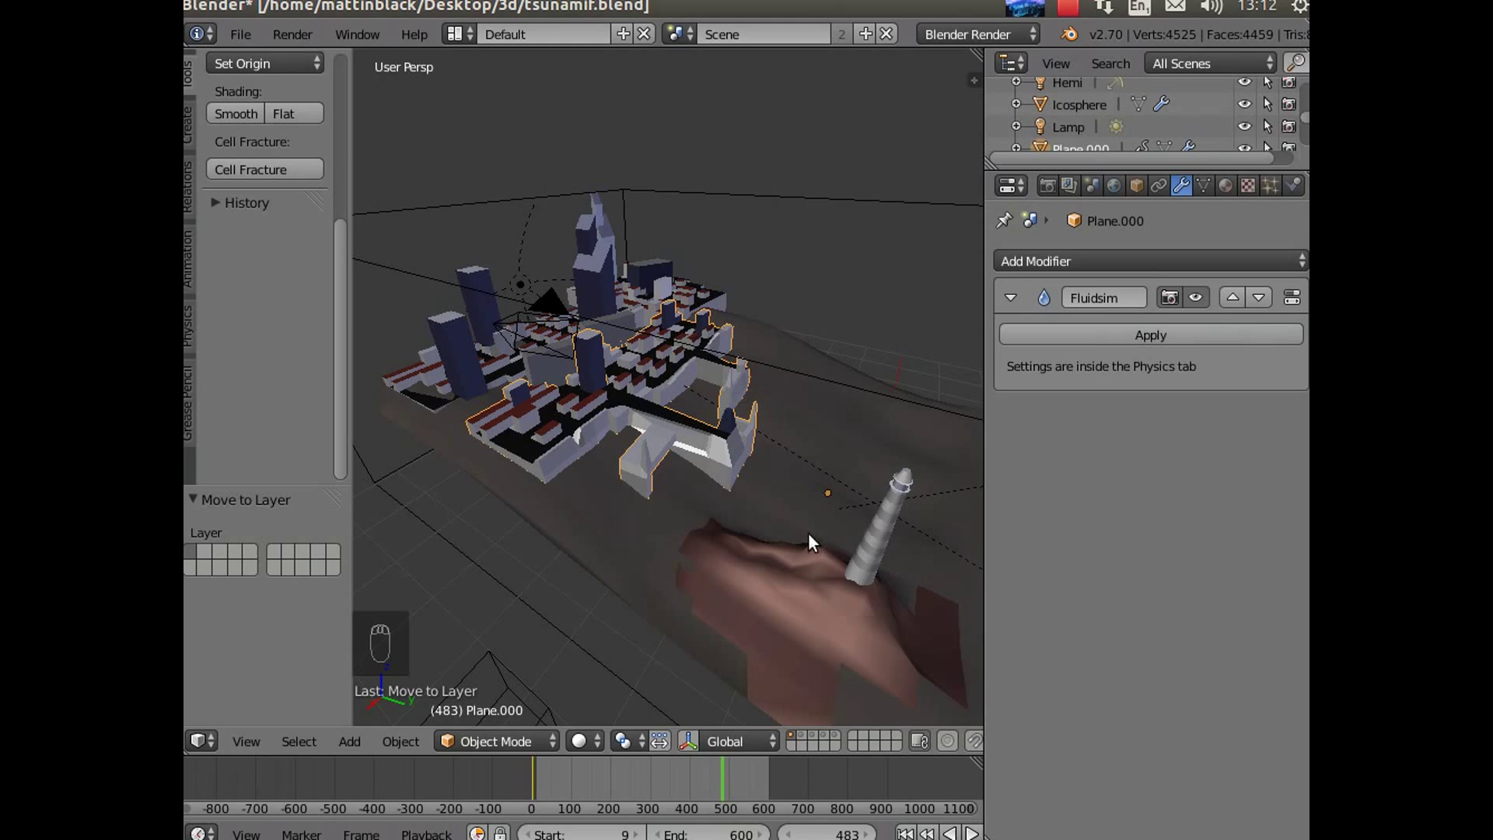
# Step: Move city object Plane.000 to a separate layer and view it alone, zoomed in
pyautogui.press('m')
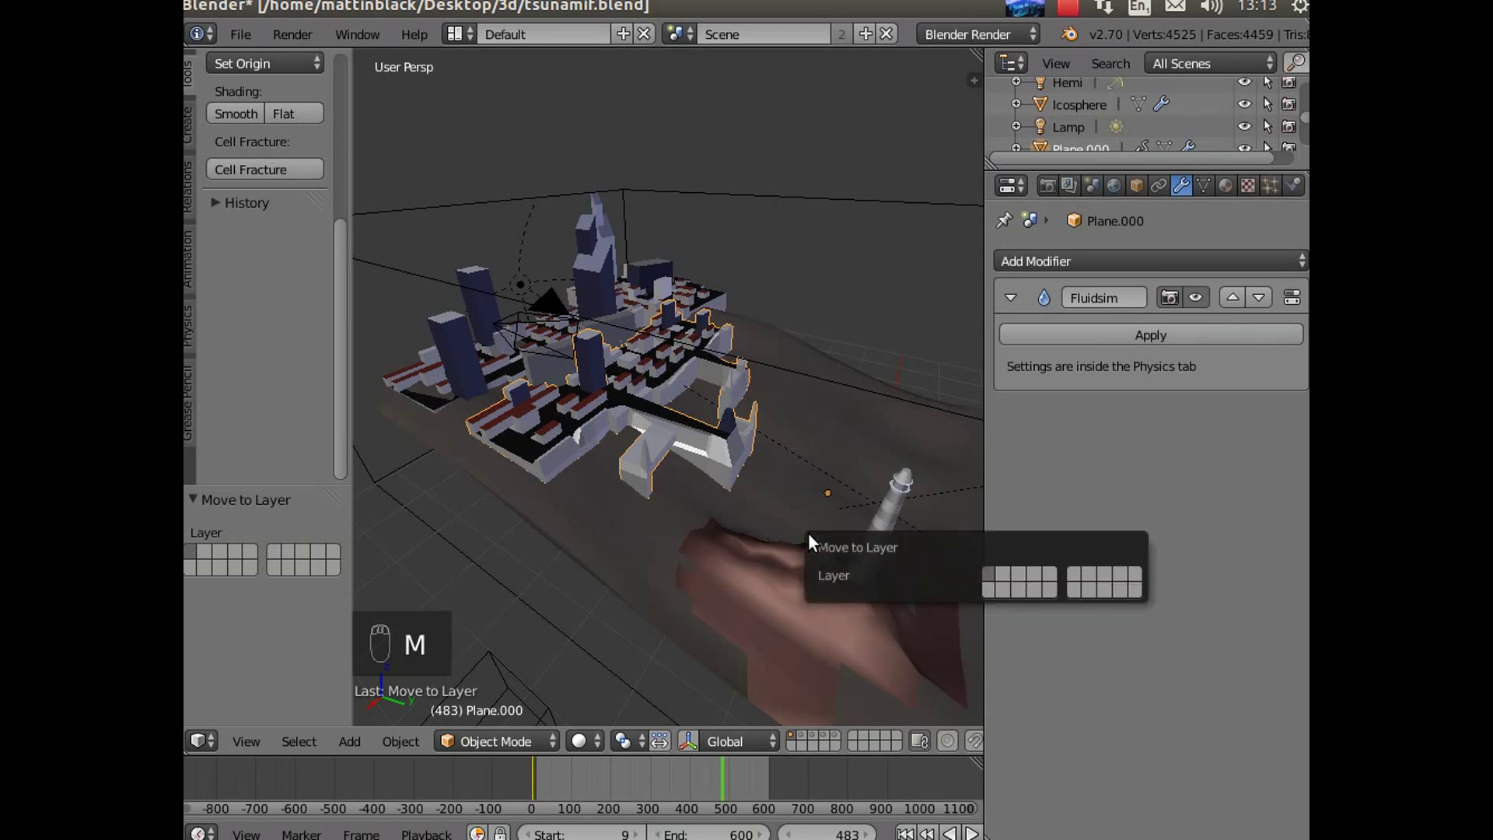
pyautogui.click(989, 591)
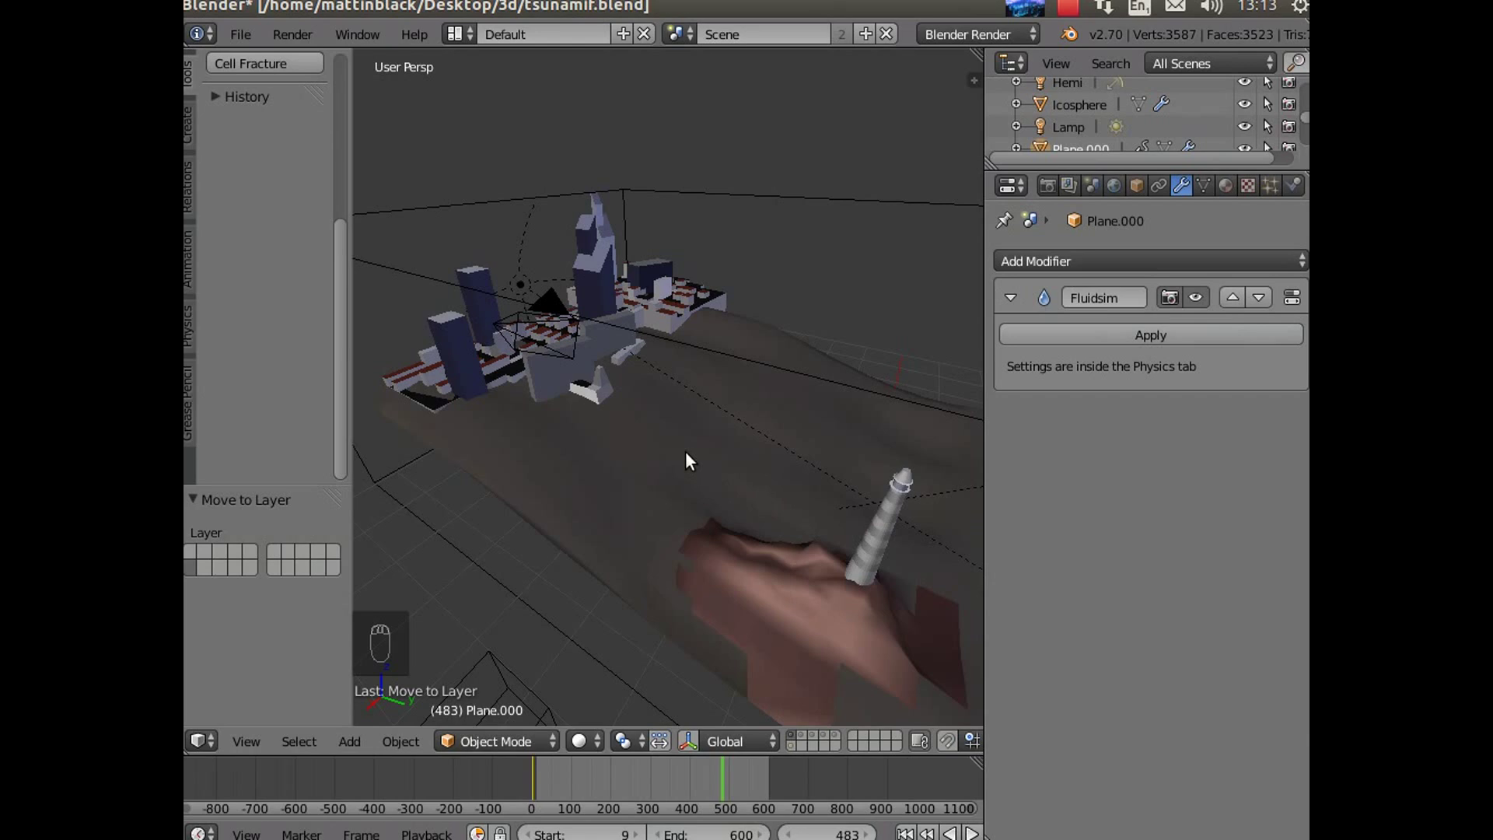
pyautogui.click(792, 745)
pyautogui.moveTo(708, 615); pyautogui.dragTo(689, 574, button='middle')
pyautogui.scroll(4, 684, 641)
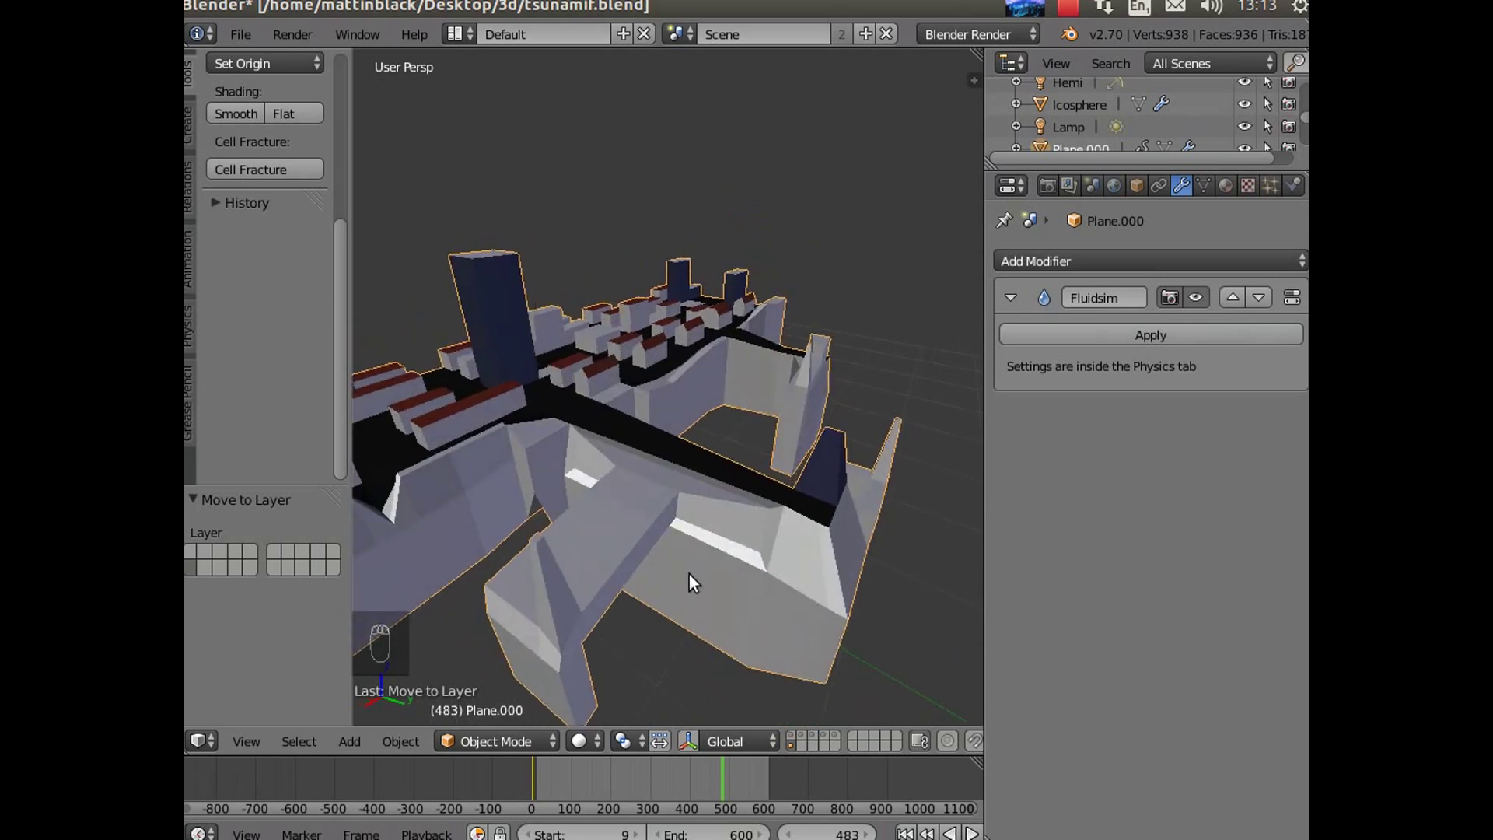
pyautogui.click(521, 743)
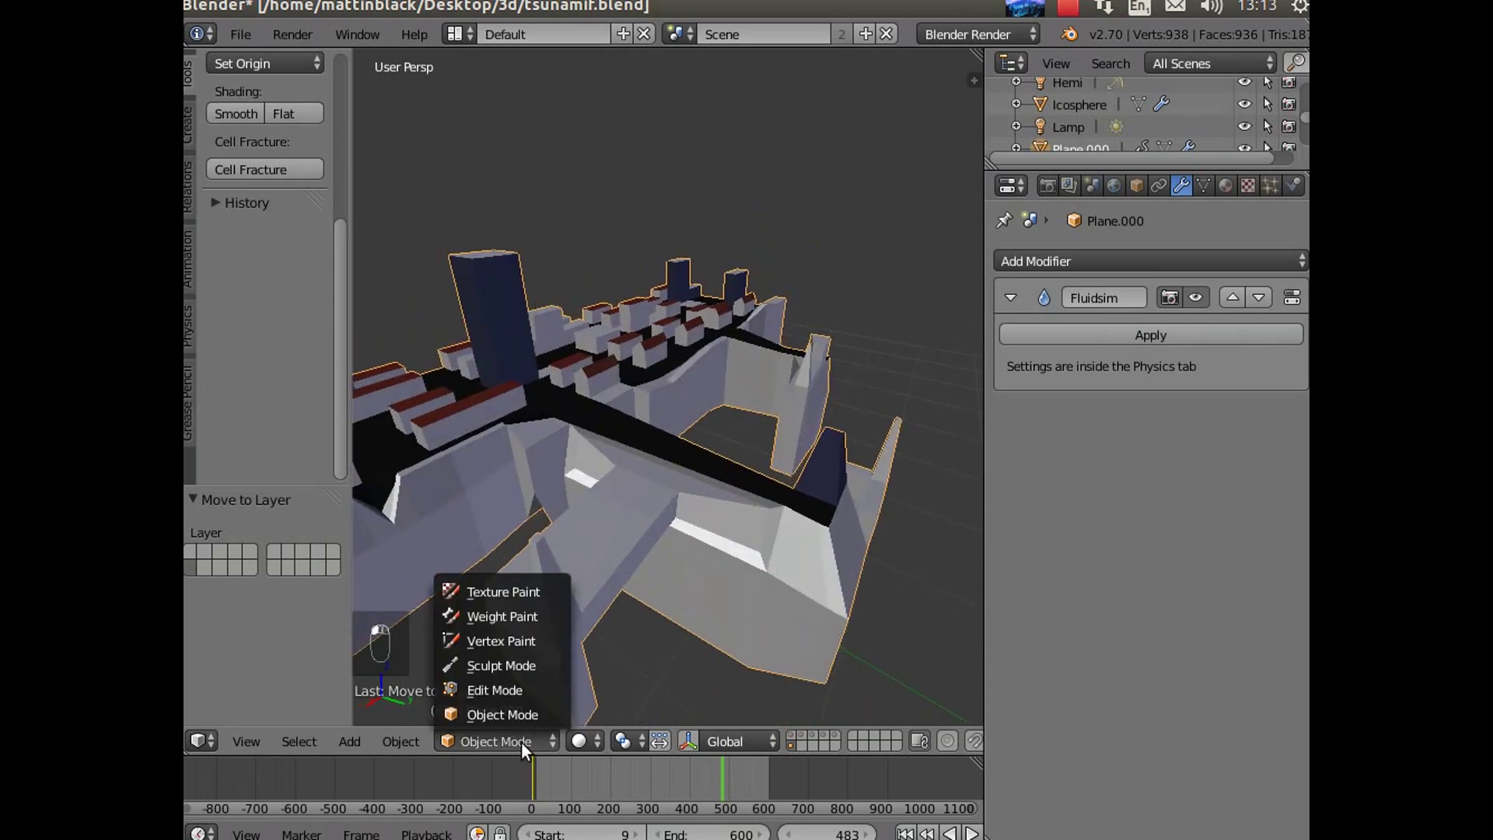
# Step: In Edit Mode, check the buildings' Obstacle physics, keeping Volume Initialization at Both
pyautogui.click(522, 693)
pyautogui.moveTo(660, 588); pyautogui.dragTo(605, 644, button='middle')
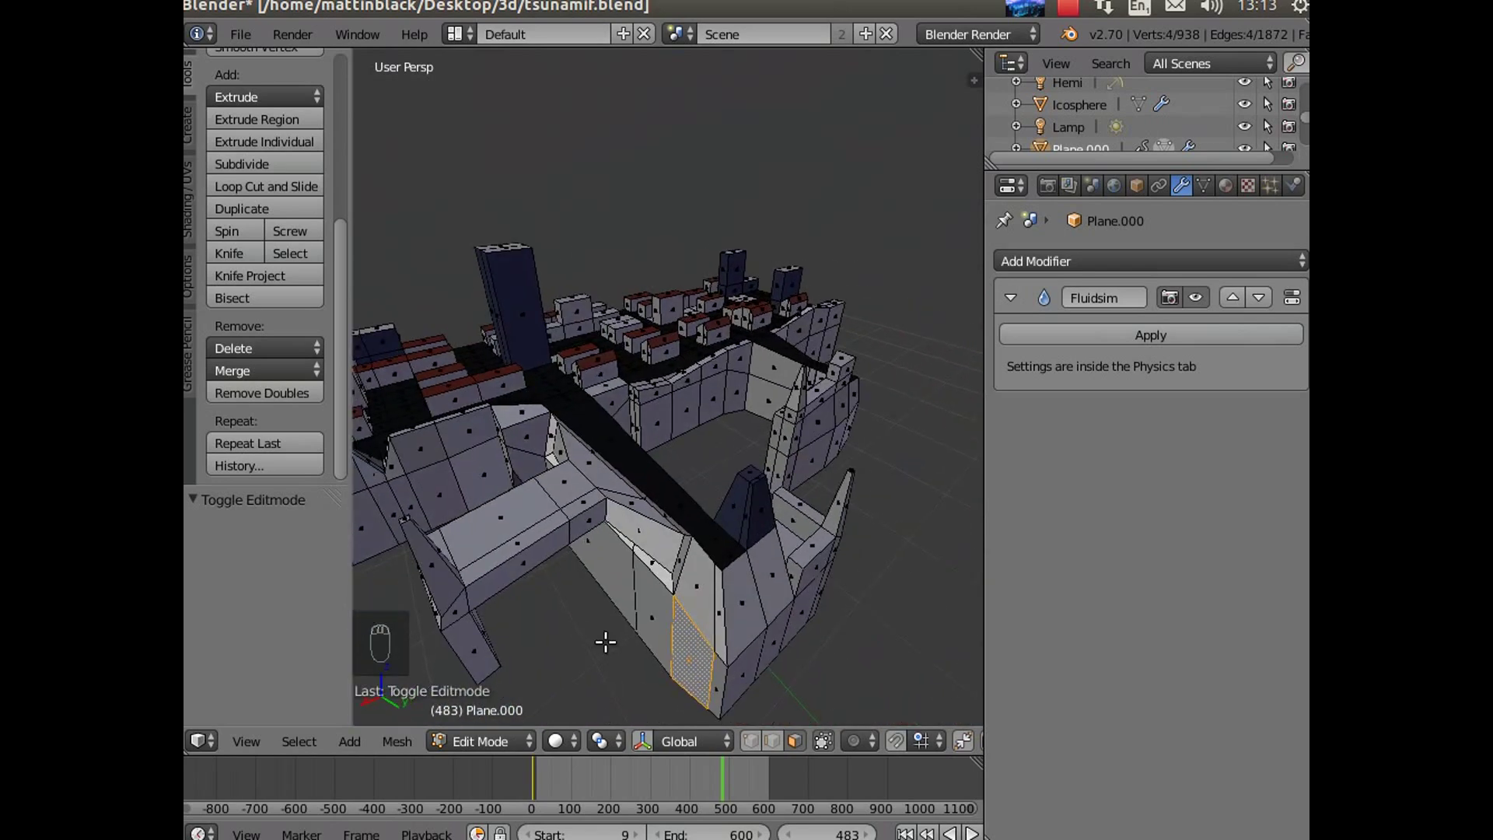
pyautogui.click(1295, 185)
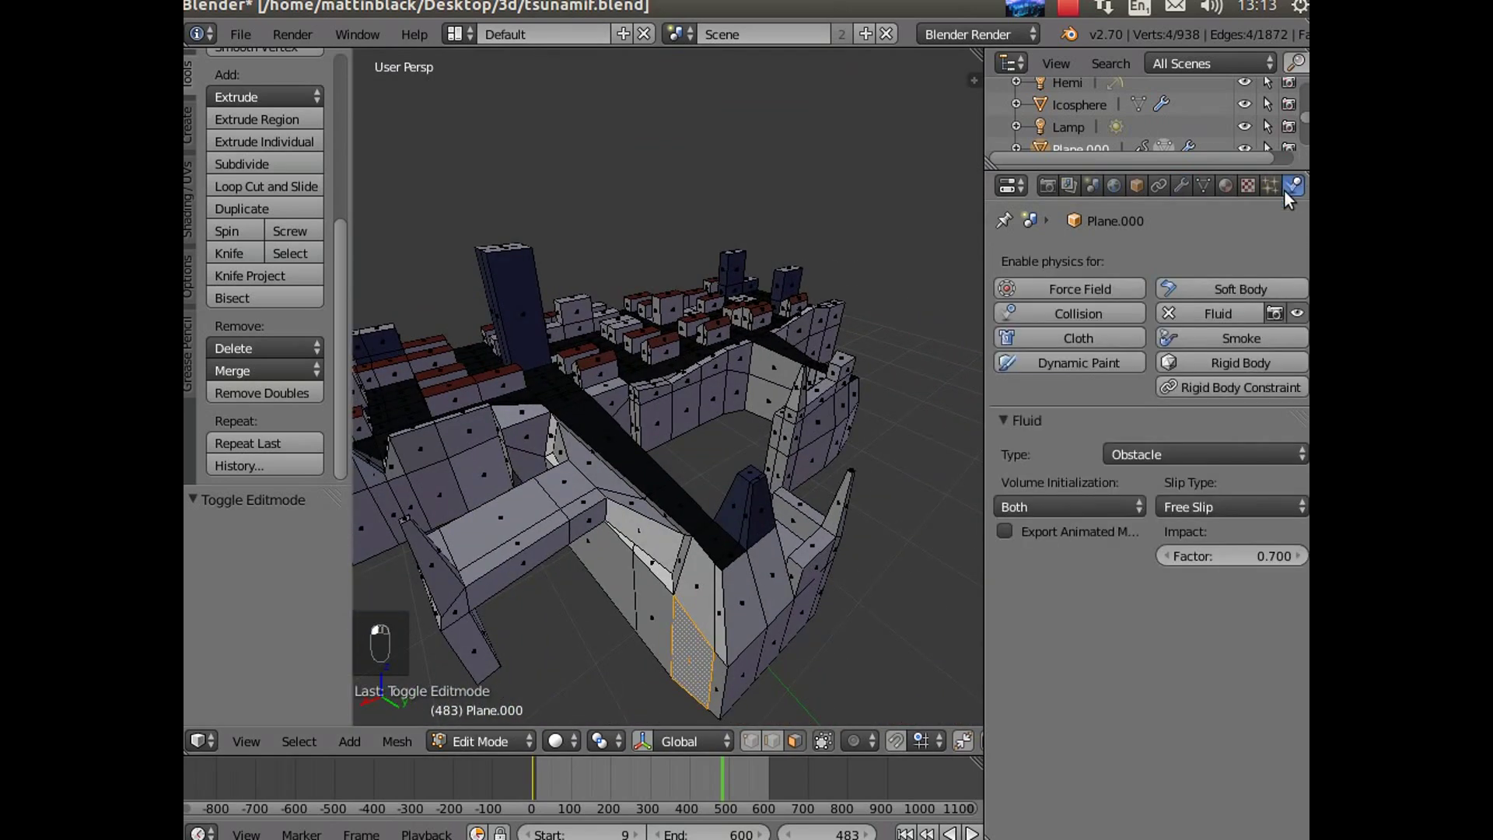
pyautogui.click(1059, 507)
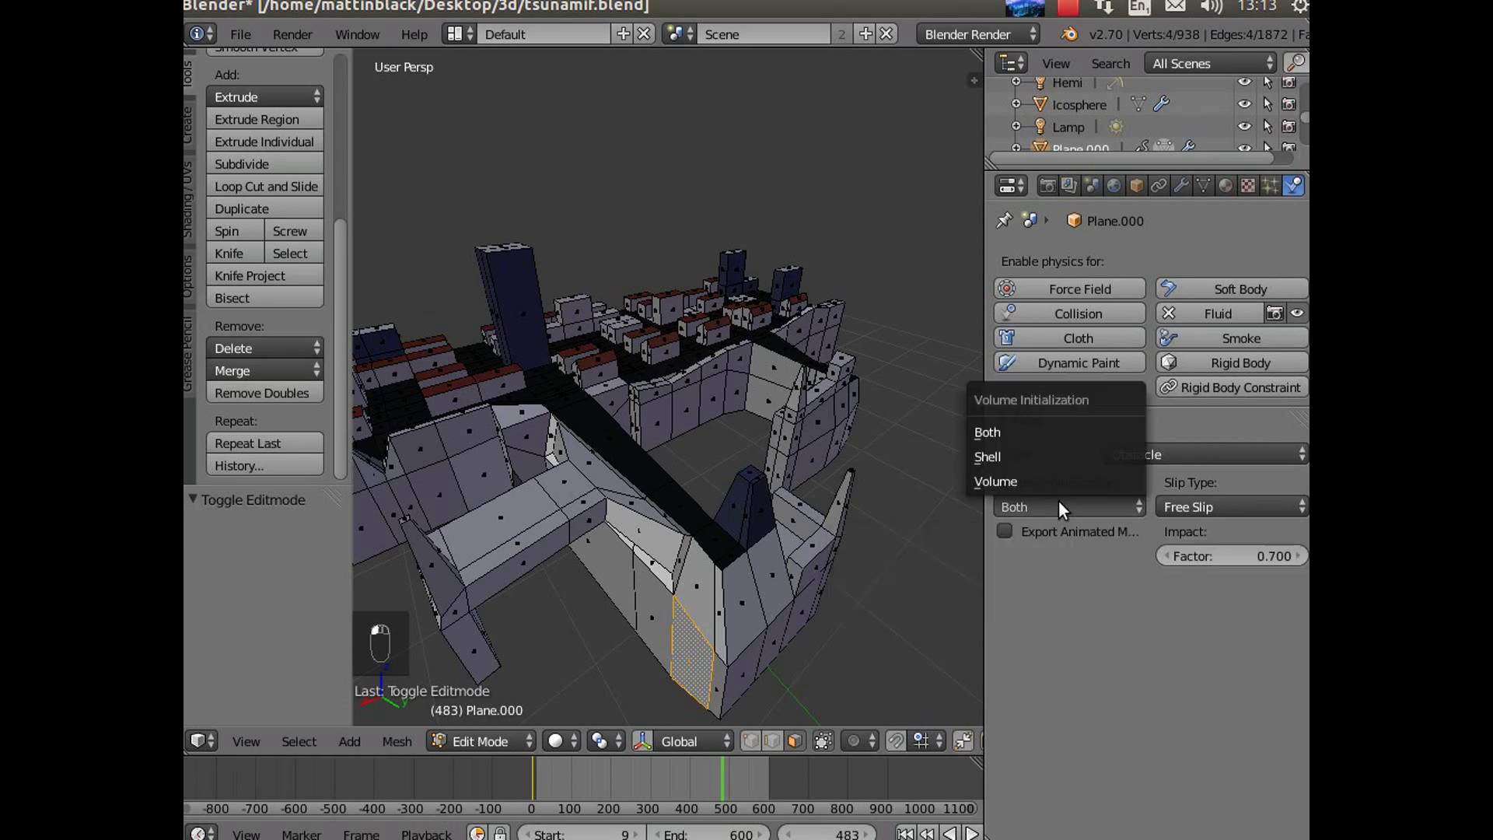
pyautogui.click(1058, 501)
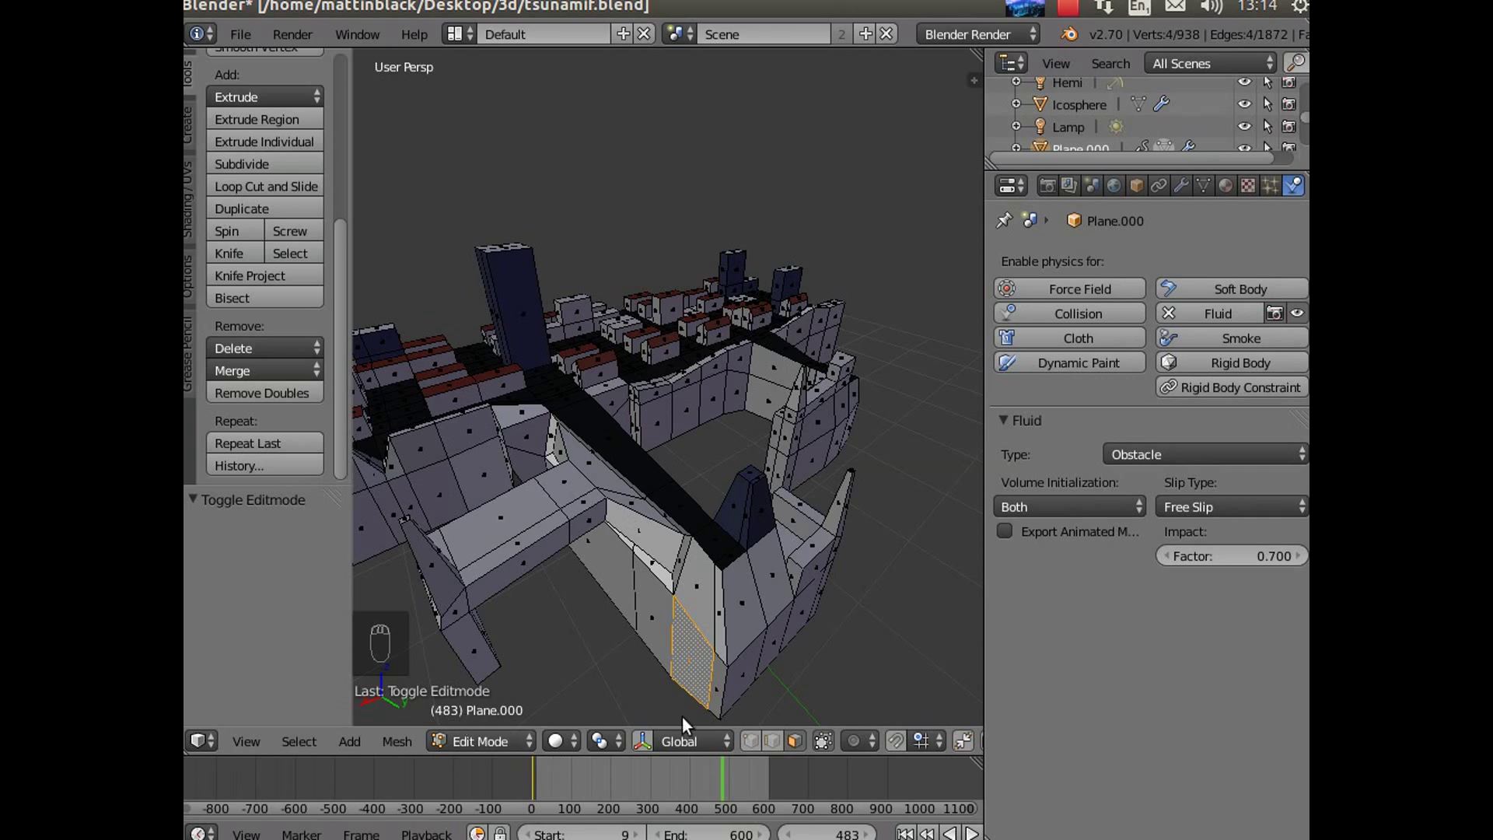
# Step: Return the buildings to Object Mode on main layer 1 and view the whole city
pyautogui.click(500, 743)
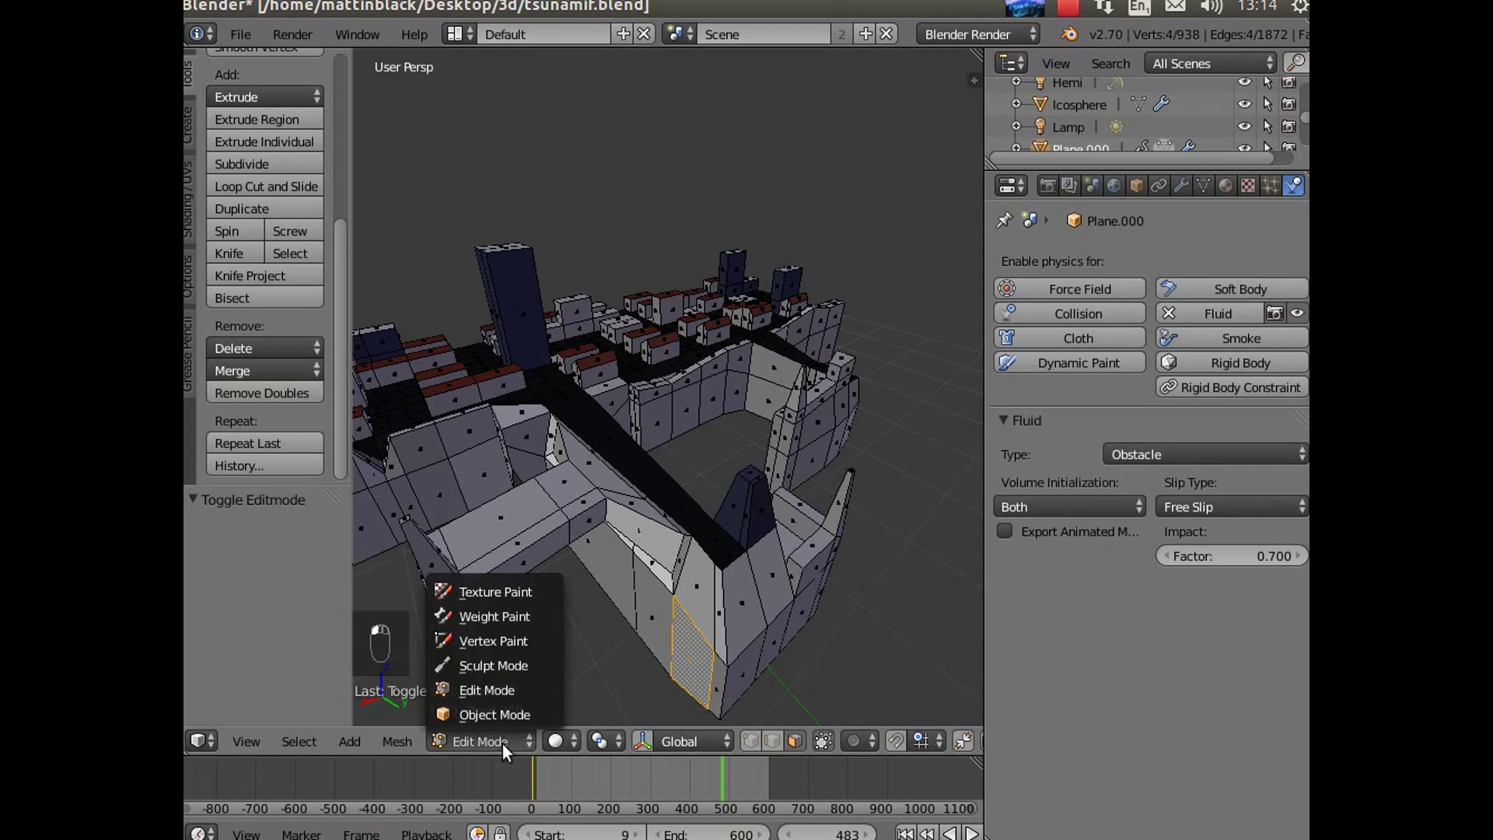
pyautogui.click(507, 717)
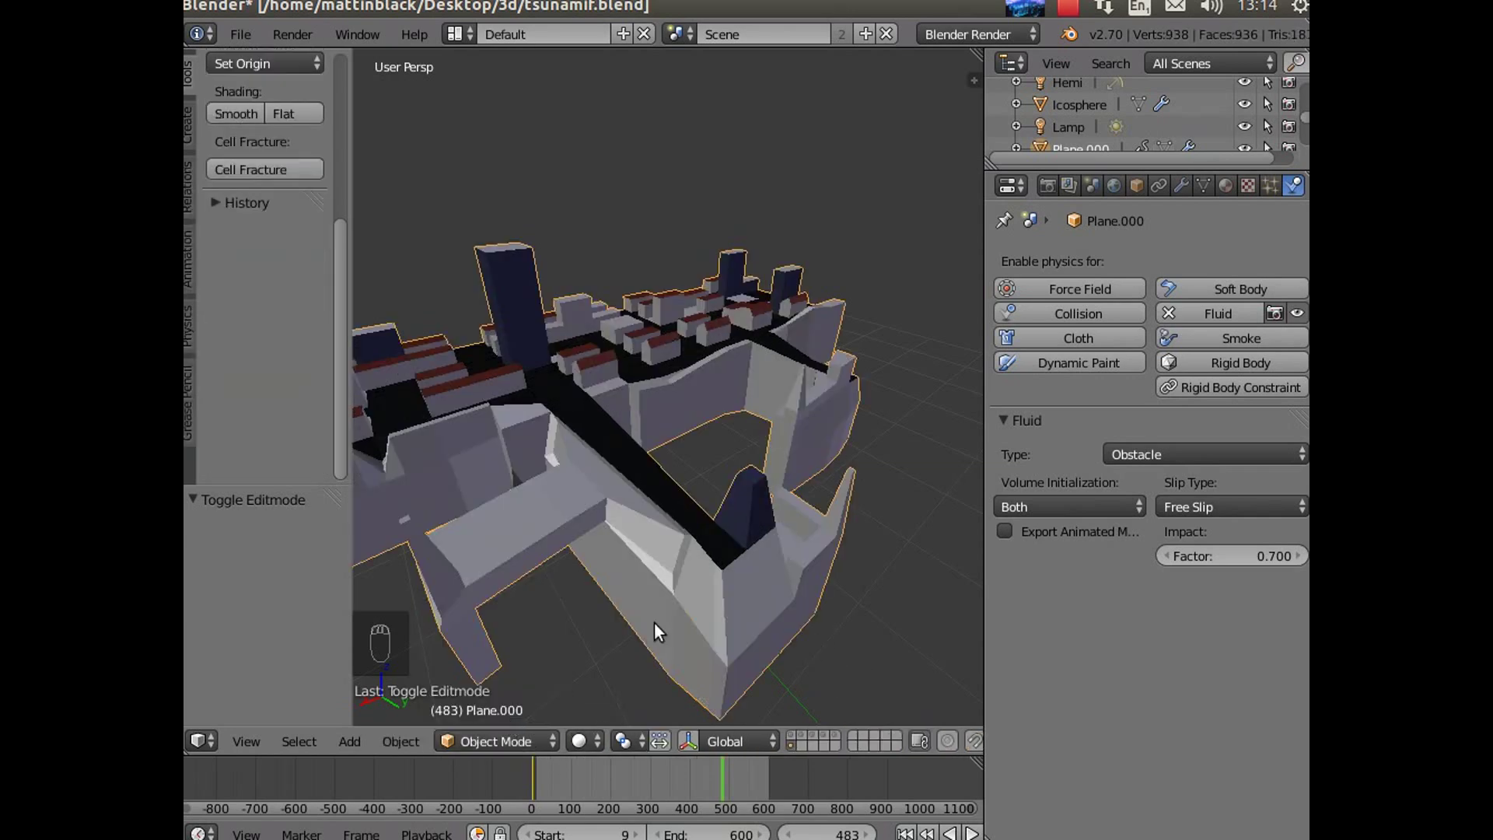
pyautogui.press('m')
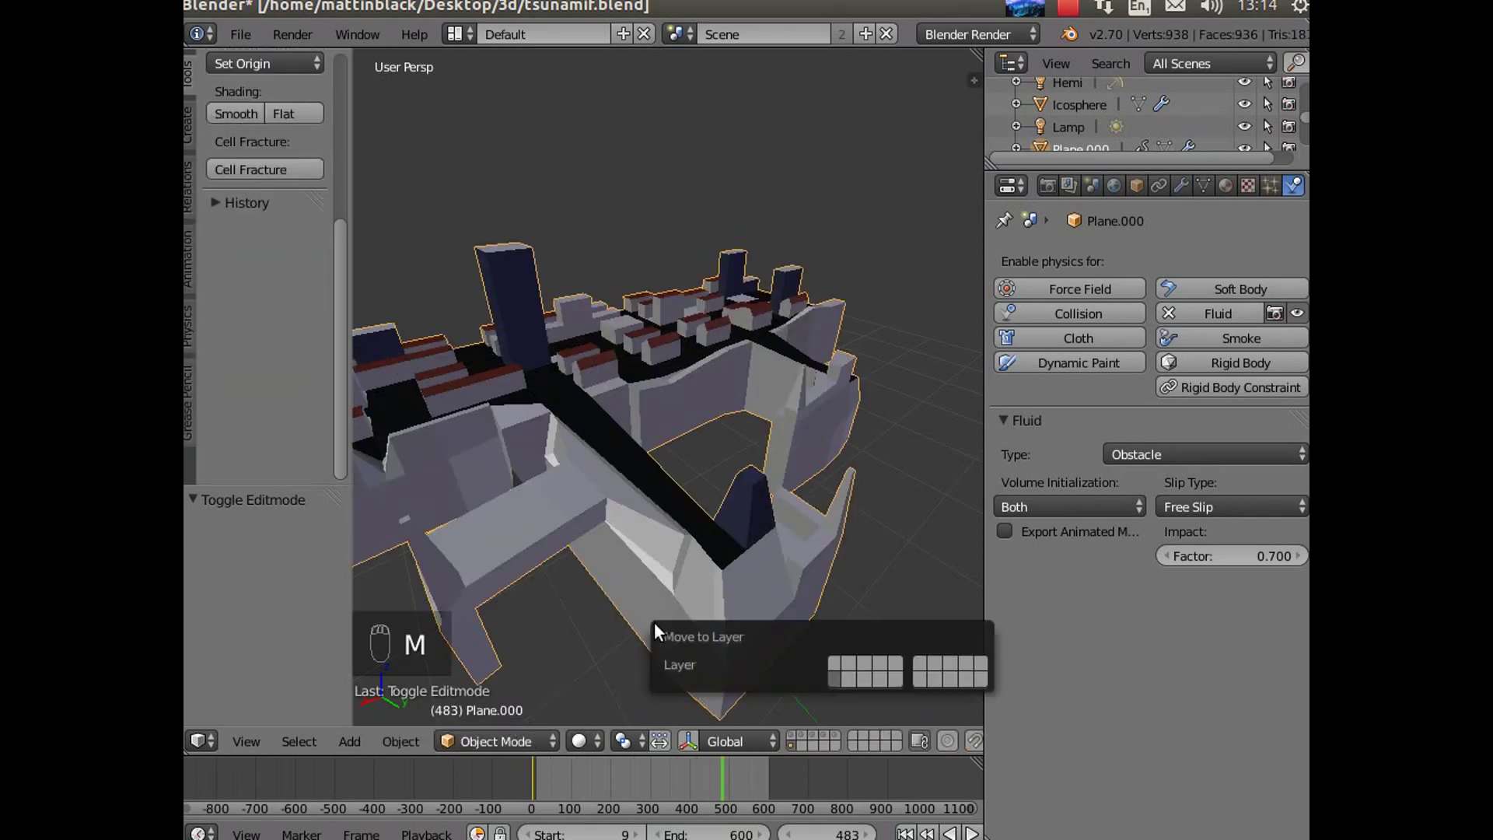
pyautogui.click(833, 662)
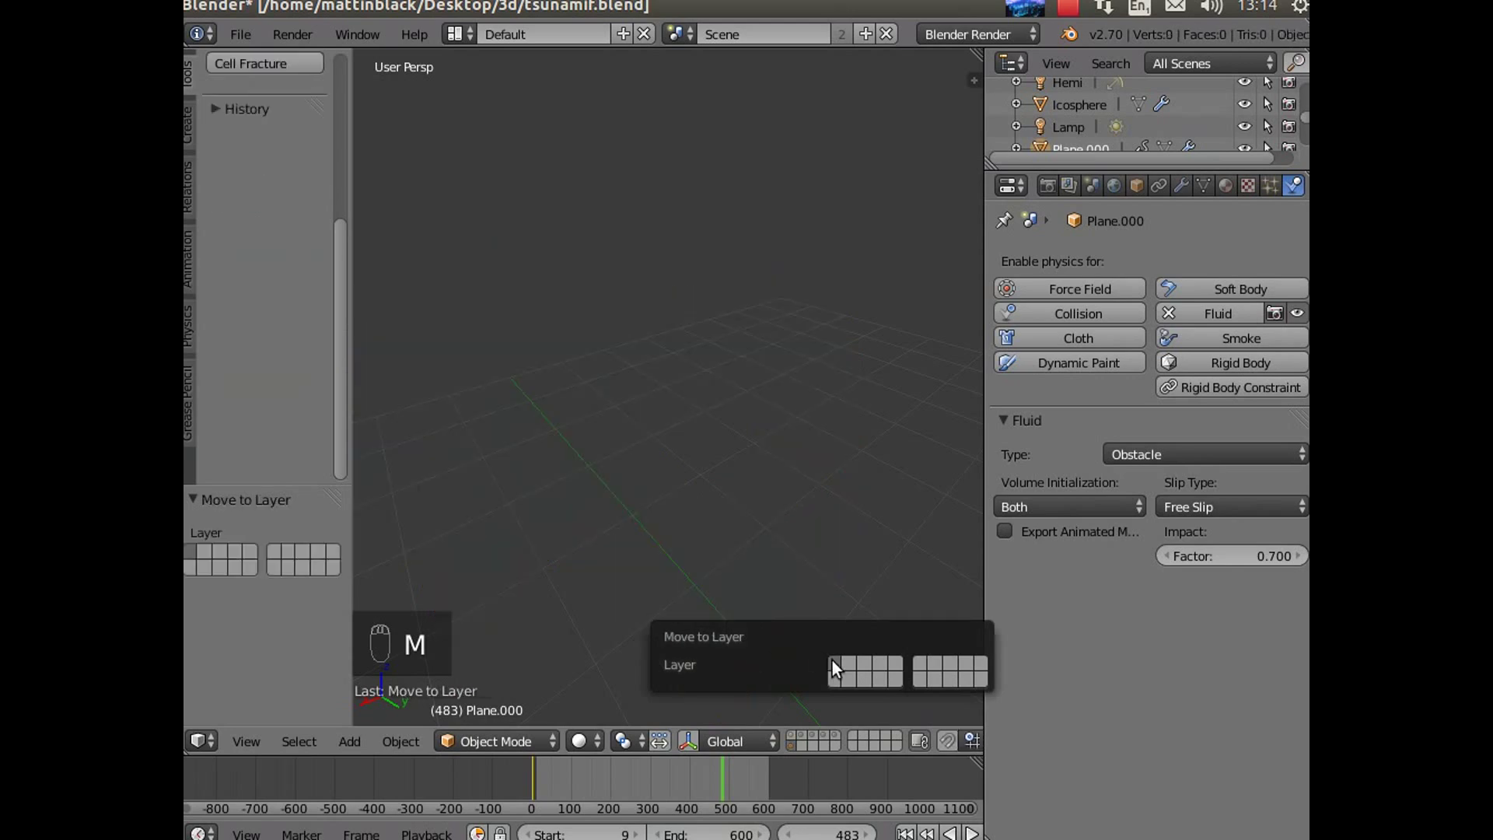
pyautogui.click(791, 735)
pyautogui.moveTo(640, 615); pyautogui.dragTo(824, 660, button='middle')
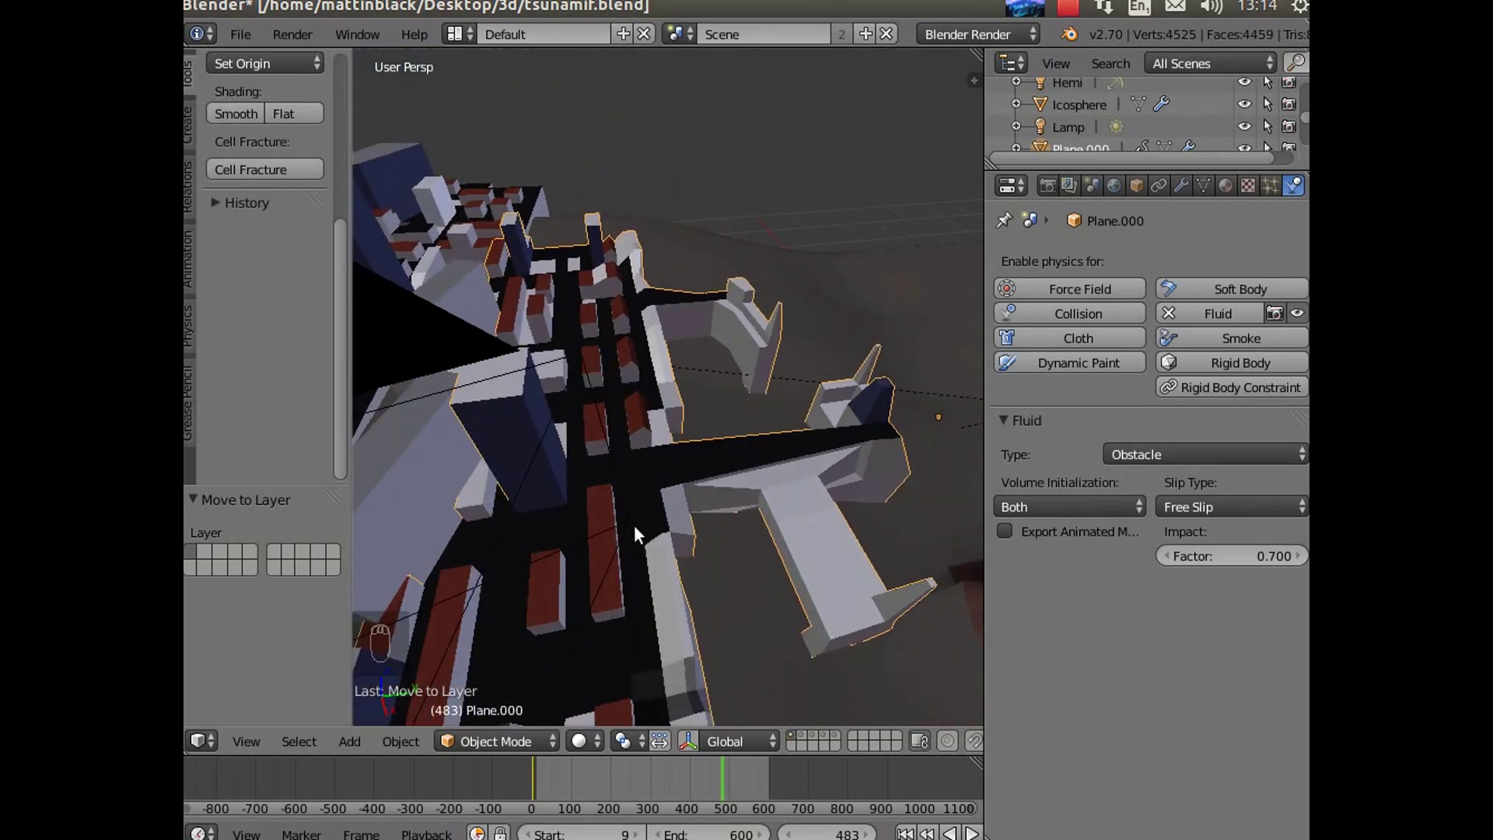
pyautogui.moveTo(657, 535); pyautogui.dragTo(534, 511, button='middle')
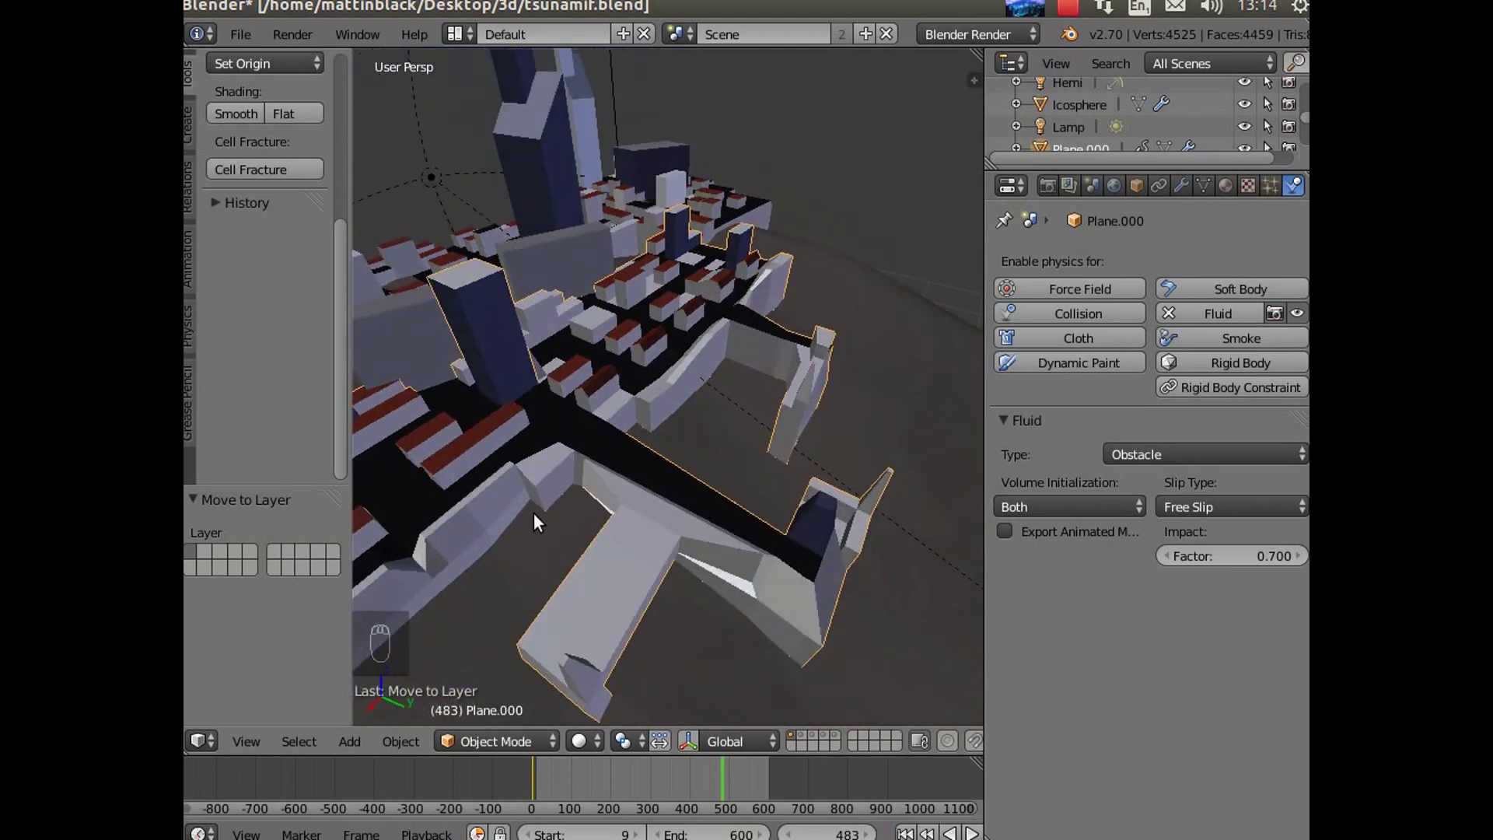
pyautogui.scroll(-3, 534, 512)
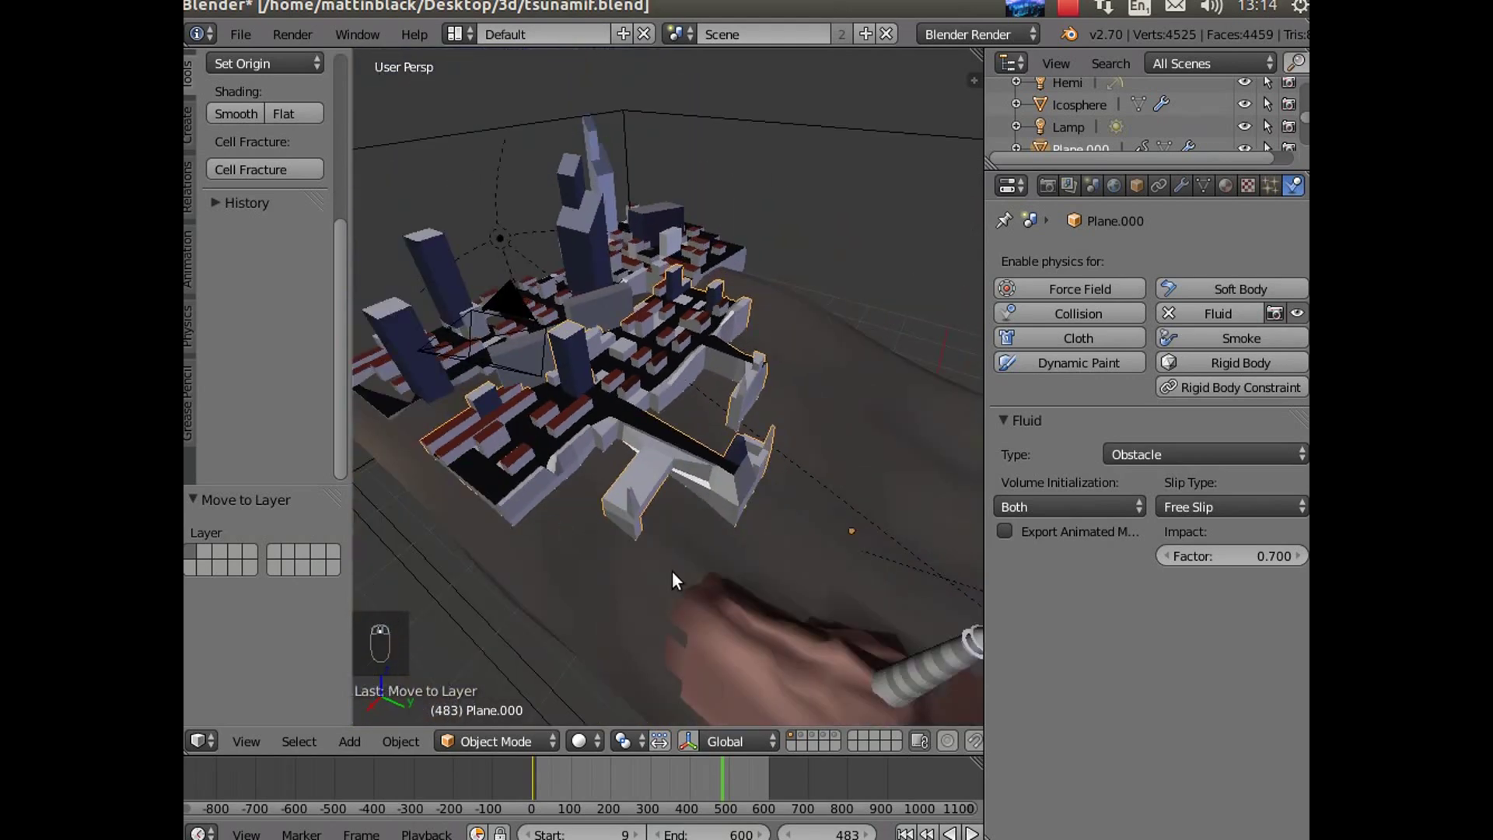
pyautogui.scroll(-3, 672, 571)
pyautogui.moveTo(724, 600); pyautogui.dragTo(694, 550, button='middle')
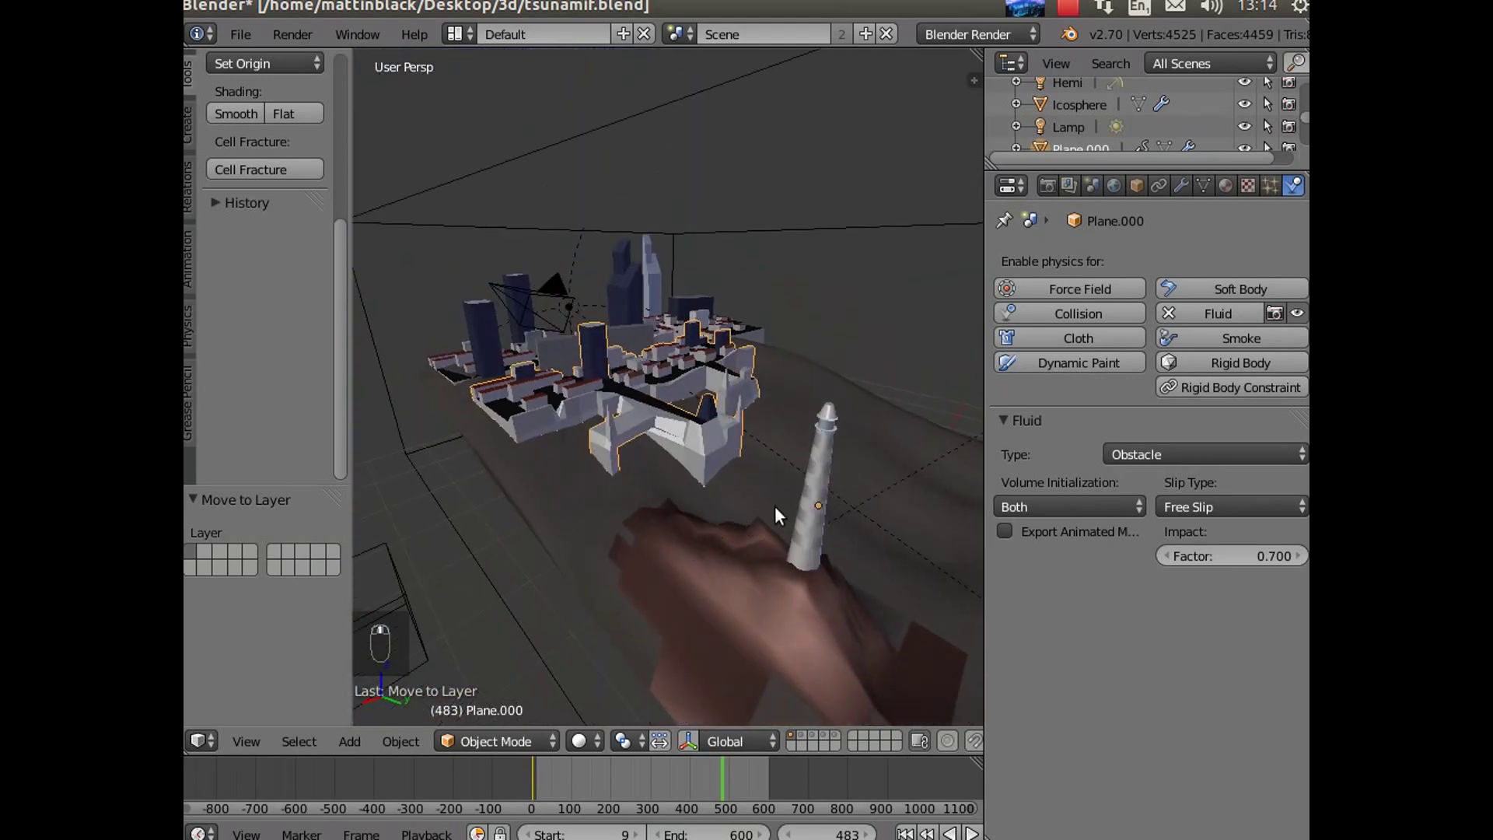
# Step: Select the tower Cylinder to review its Obstacle settings: Both initialization, Partial Slip 0.106
pyautogui.rightClick(810, 492)
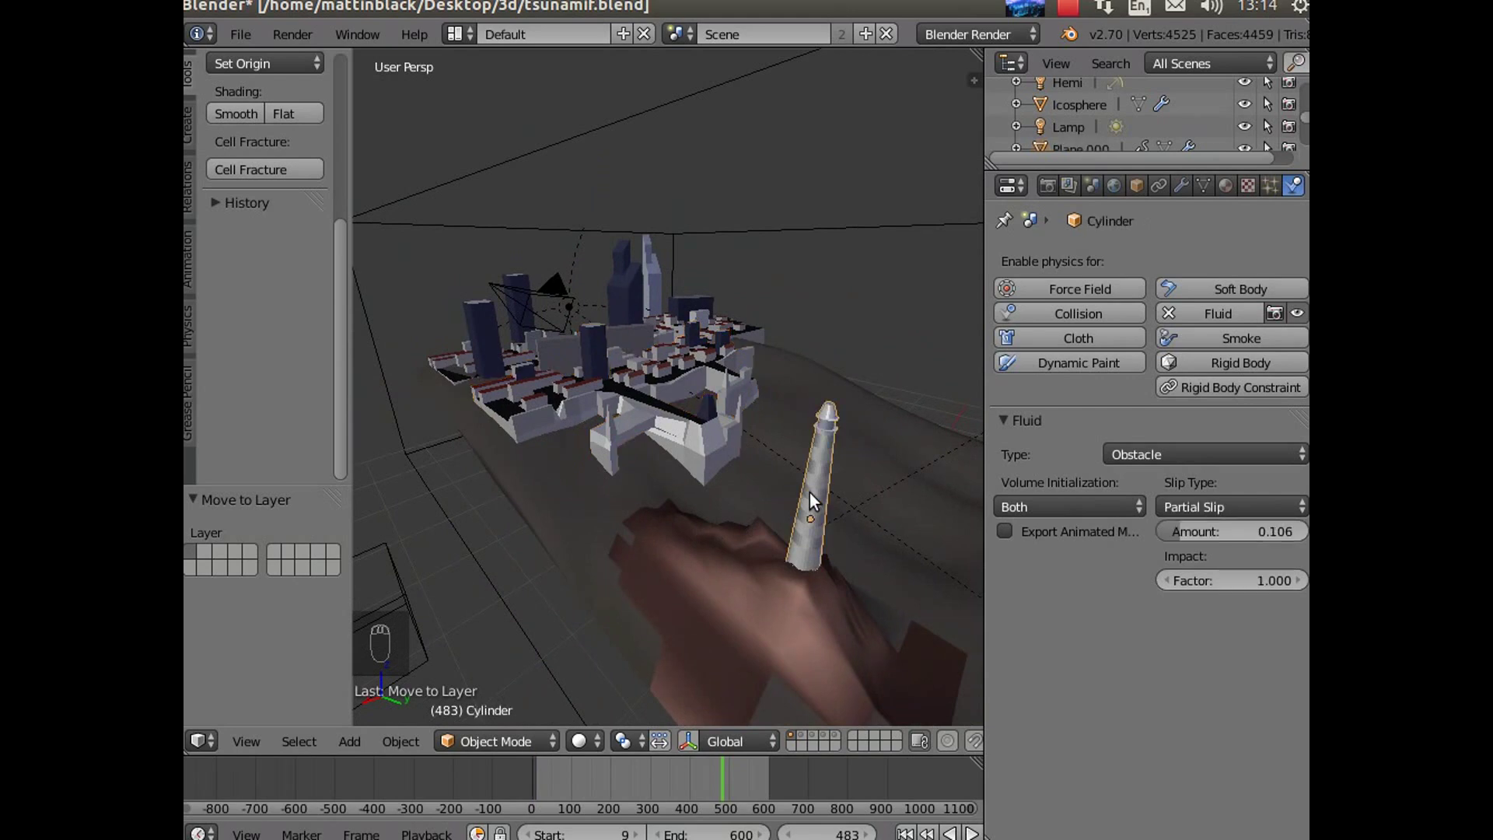
pyautogui.moveTo(705, 560); pyautogui.dragTo(733, 561, button='middle')
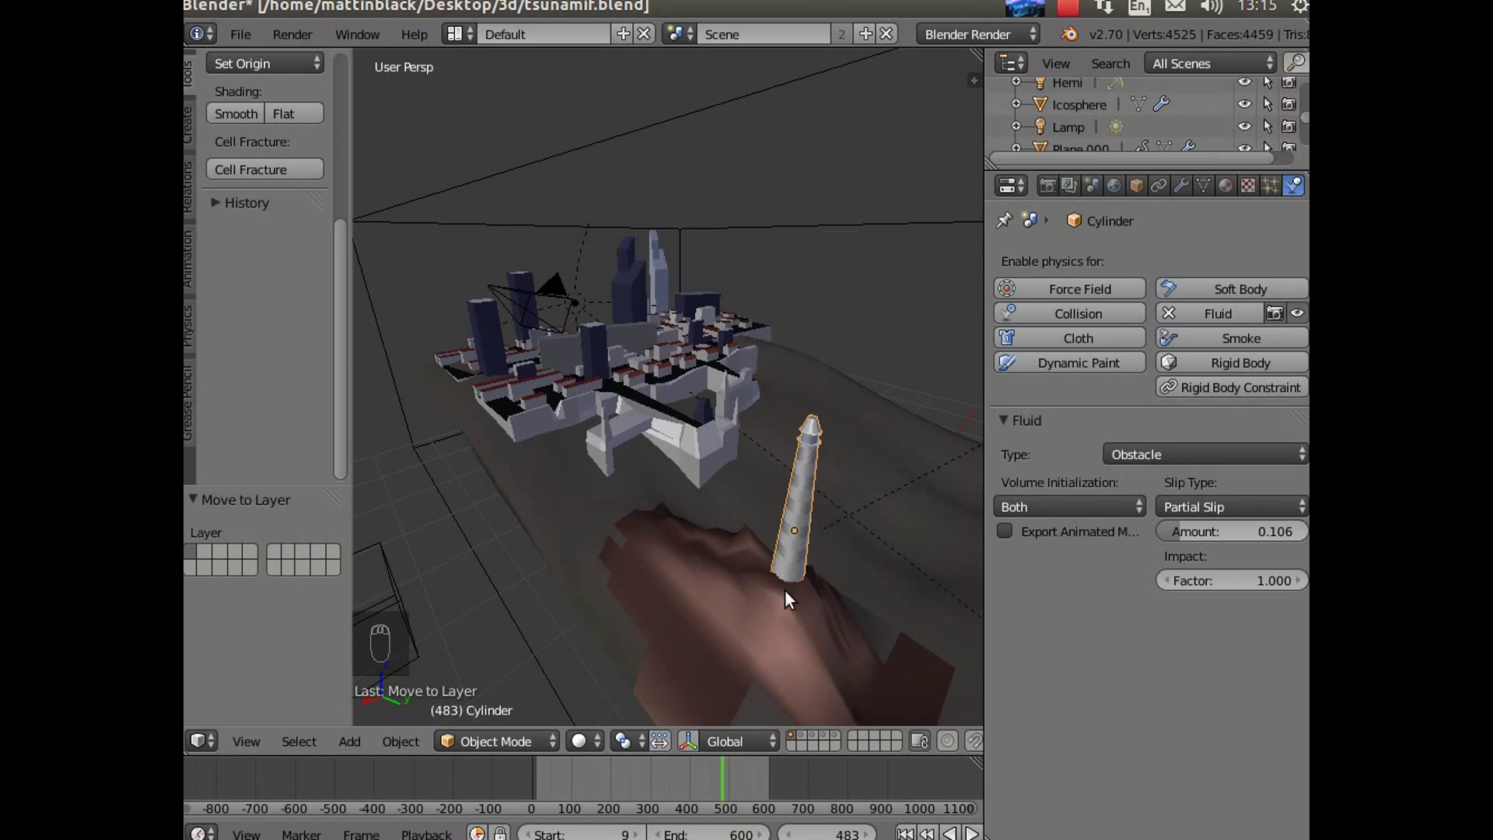
pyautogui.moveTo(604, 231); pyautogui.dragTo(756, 524, button='middle')
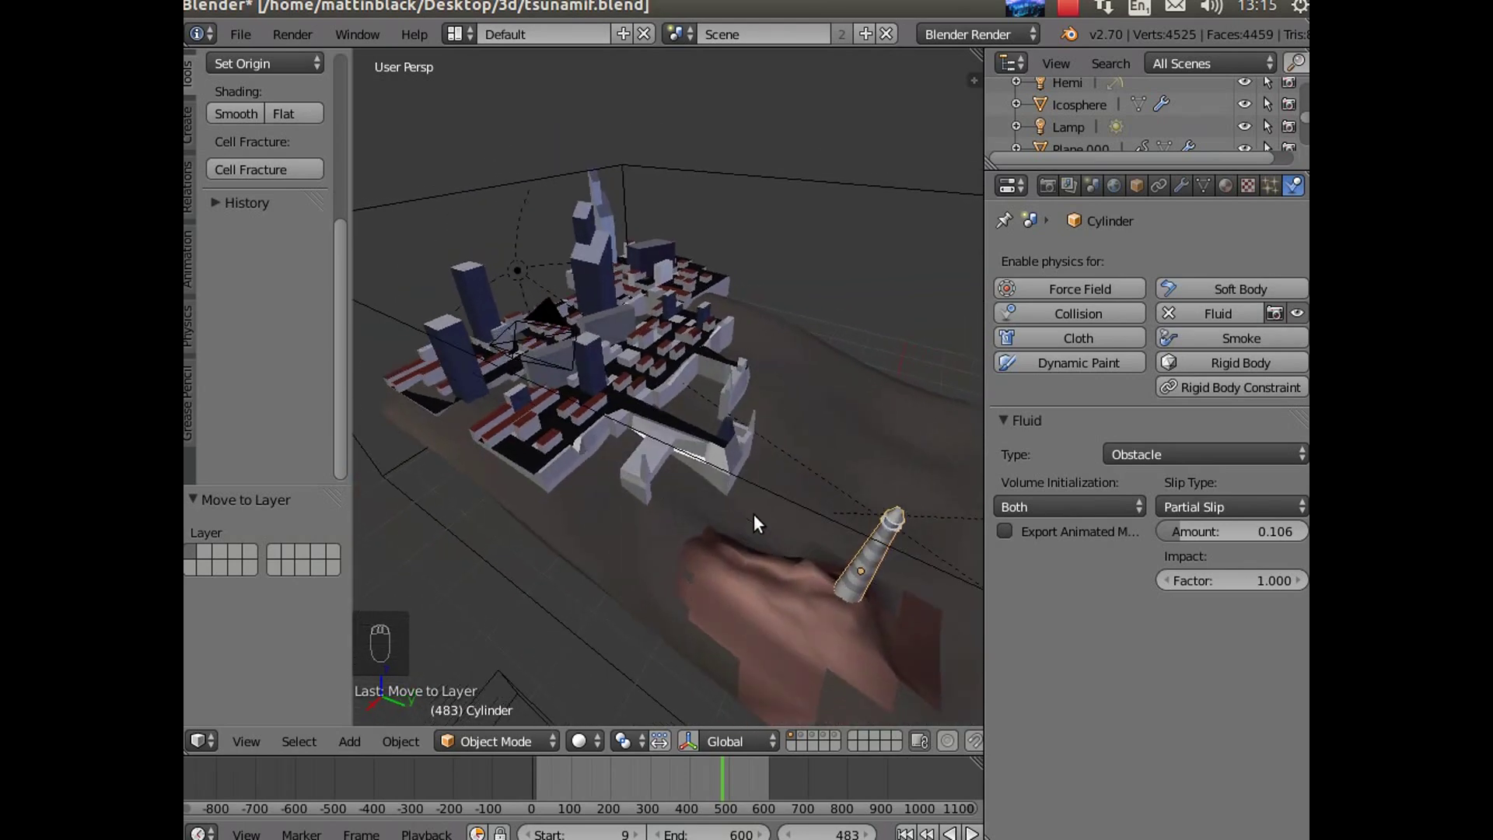
# Step: Select the domain Cube, showing final resolution 320, preview 100 and time 0–16
pyautogui.rightClick(698, 459)
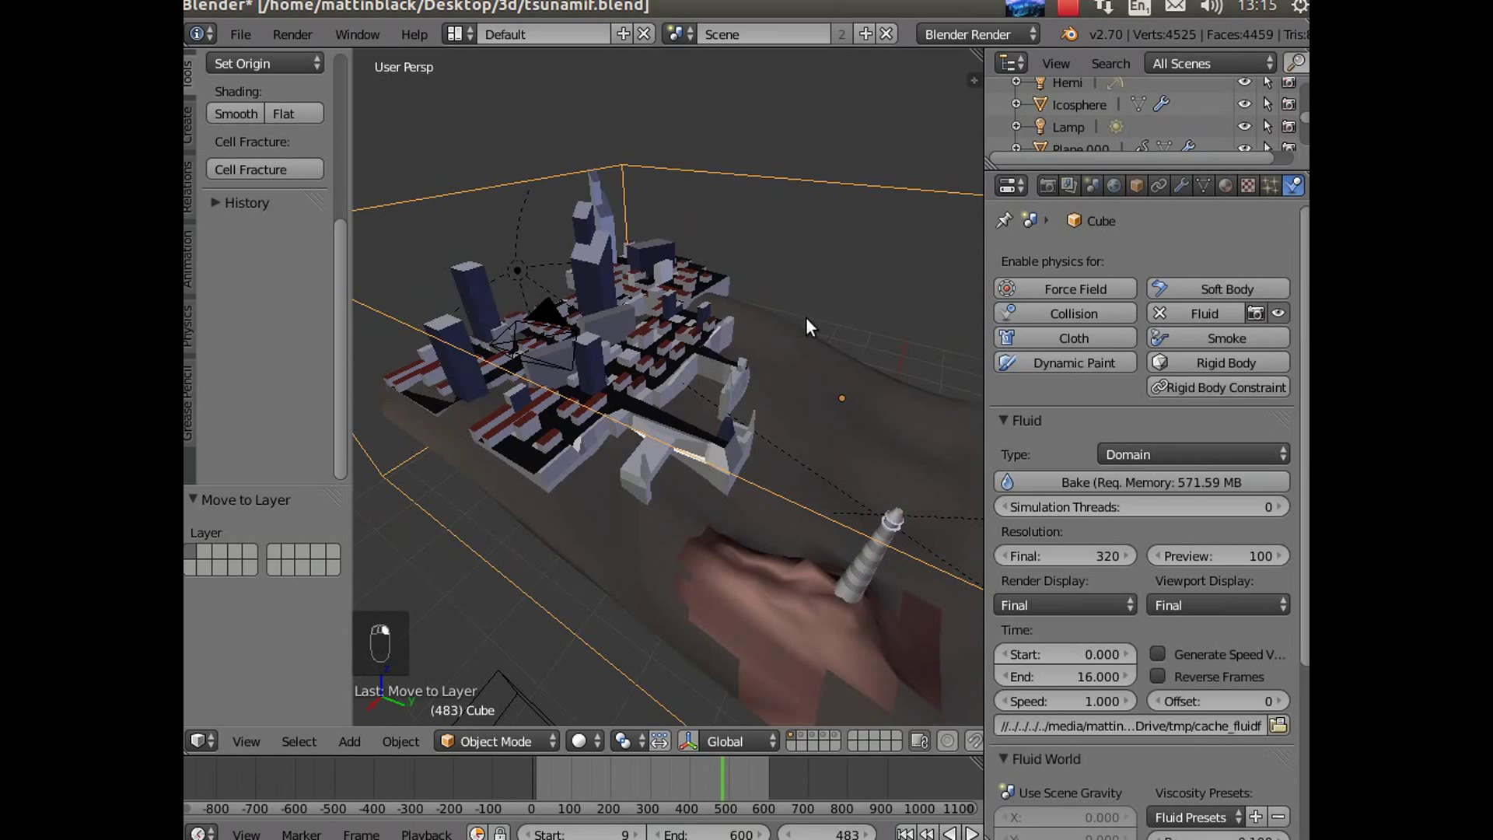
pyautogui.moveTo(806, 316); pyautogui.dragTo(860, 426, button='middle')
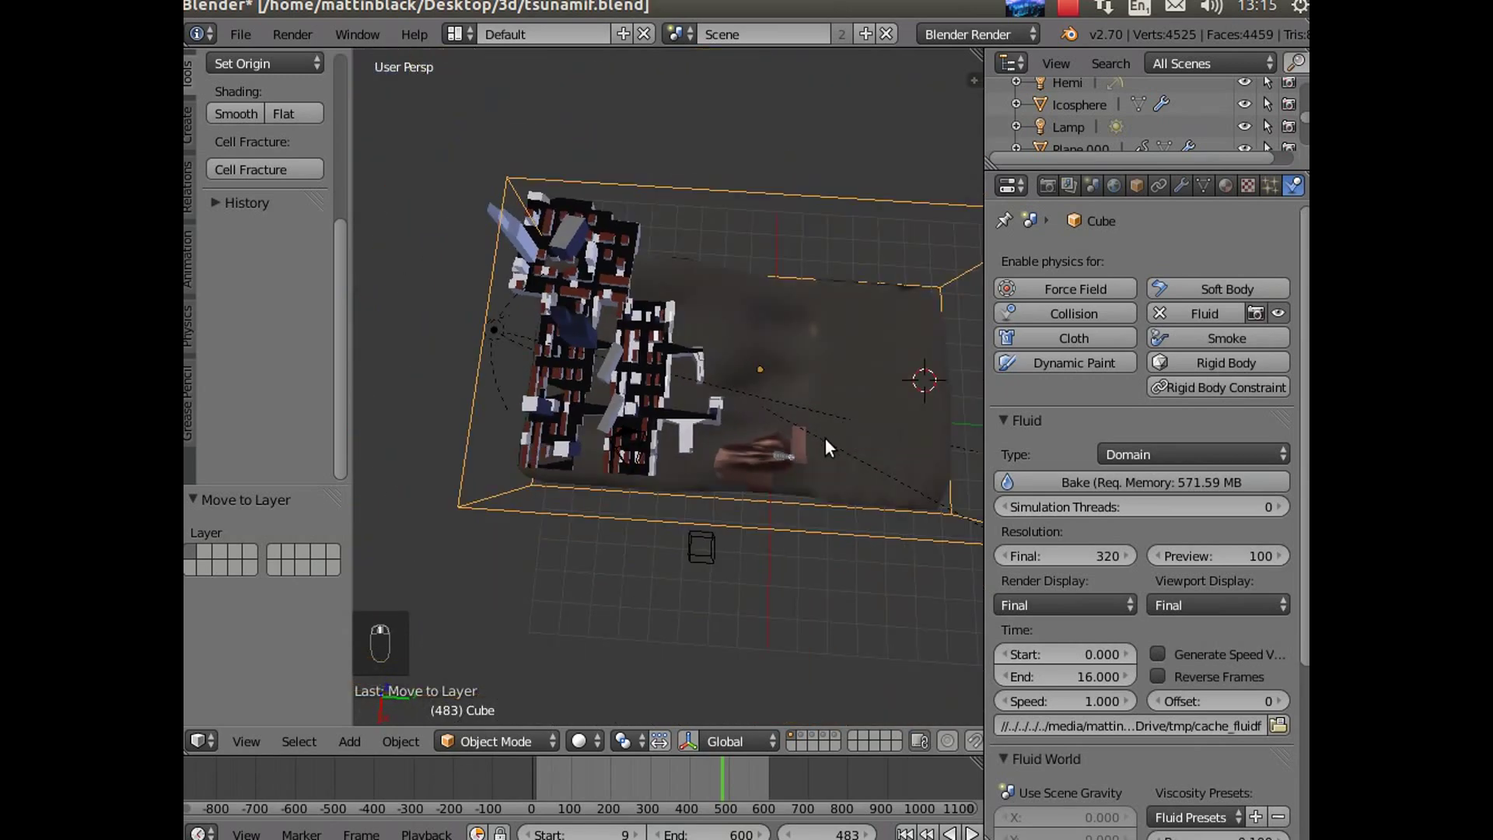
pyautogui.moveTo(825, 437); pyautogui.dragTo(921, 284, button='middle')
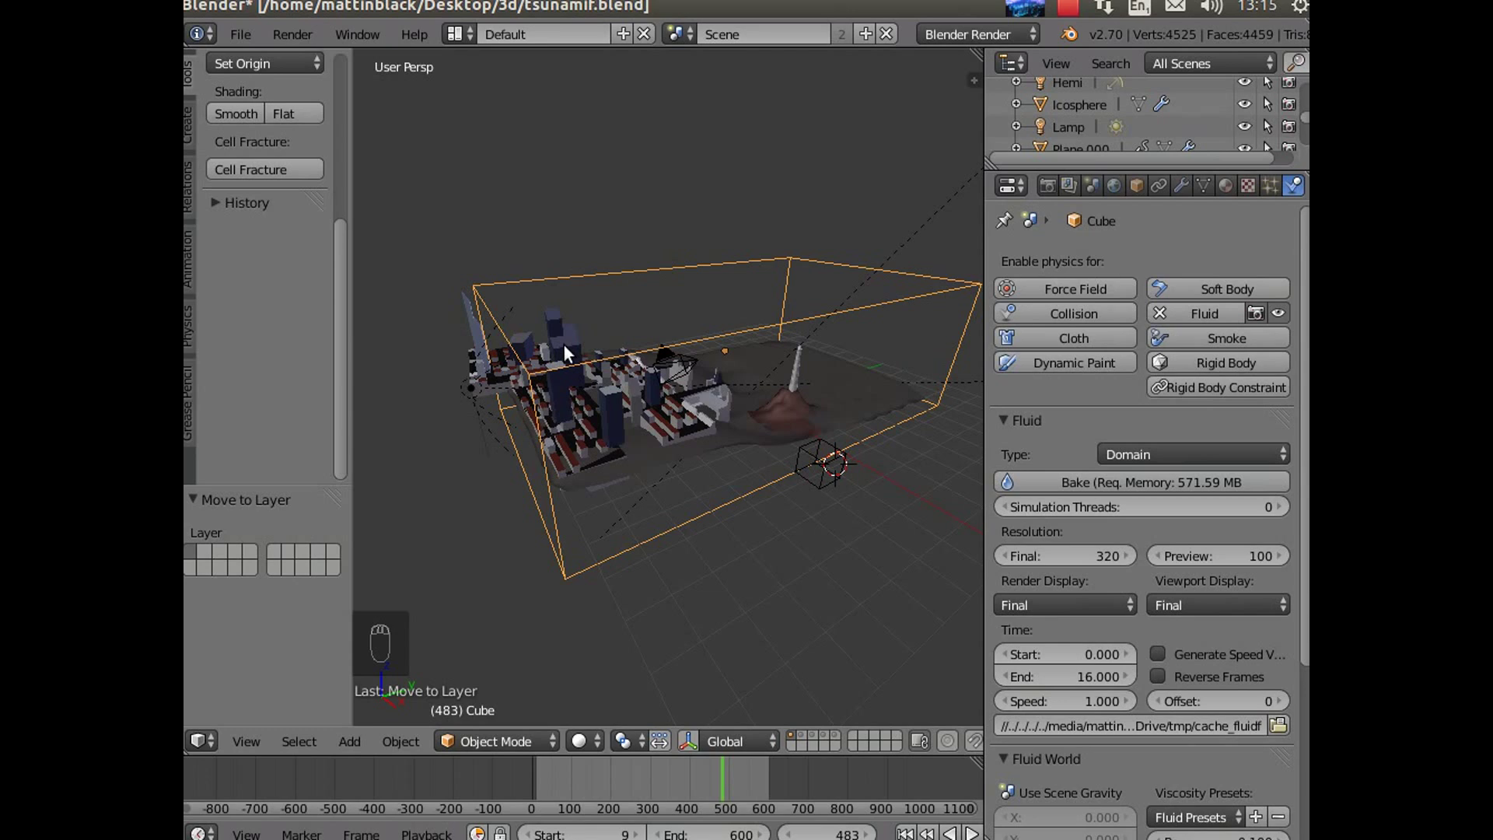
pyautogui.rightClick(472, 362)
pyautogui.rightClick(493, 389)
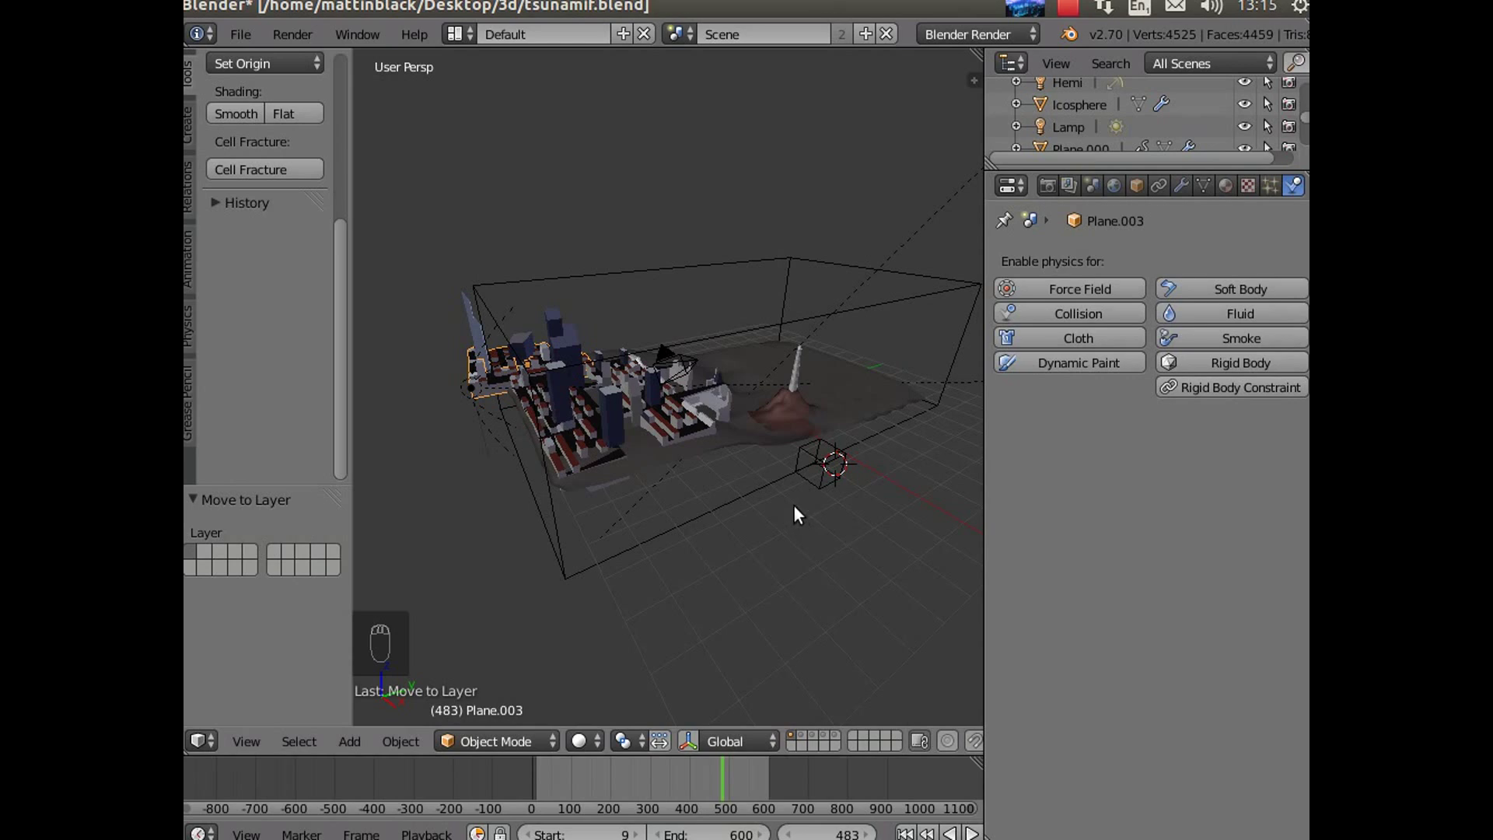
pyautogui.moveTo(795, 496); pyautogui.dragTo(841, 314, button='middle')
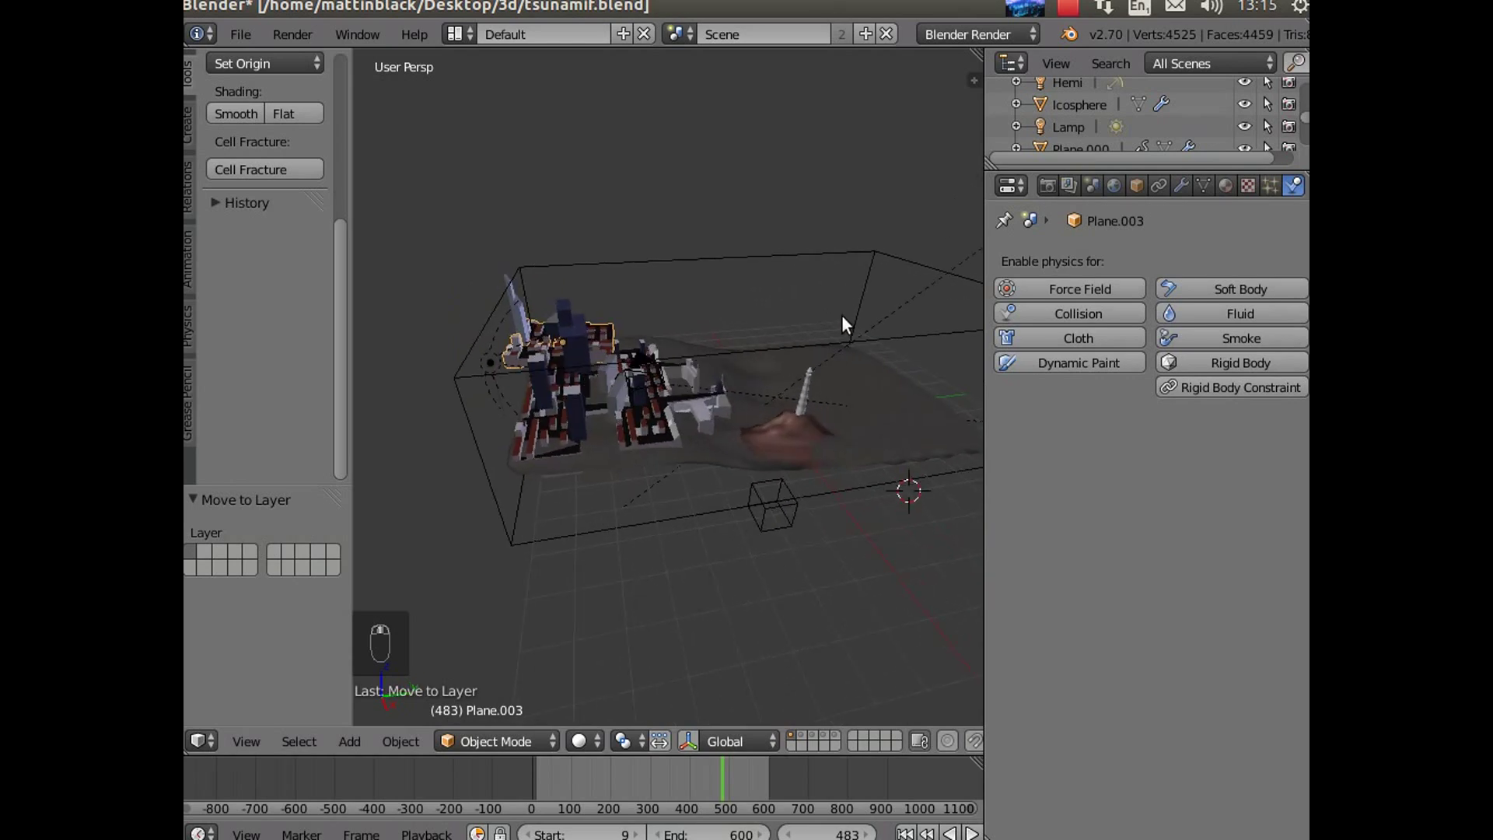
pyautogui.rightClick(865, 291)
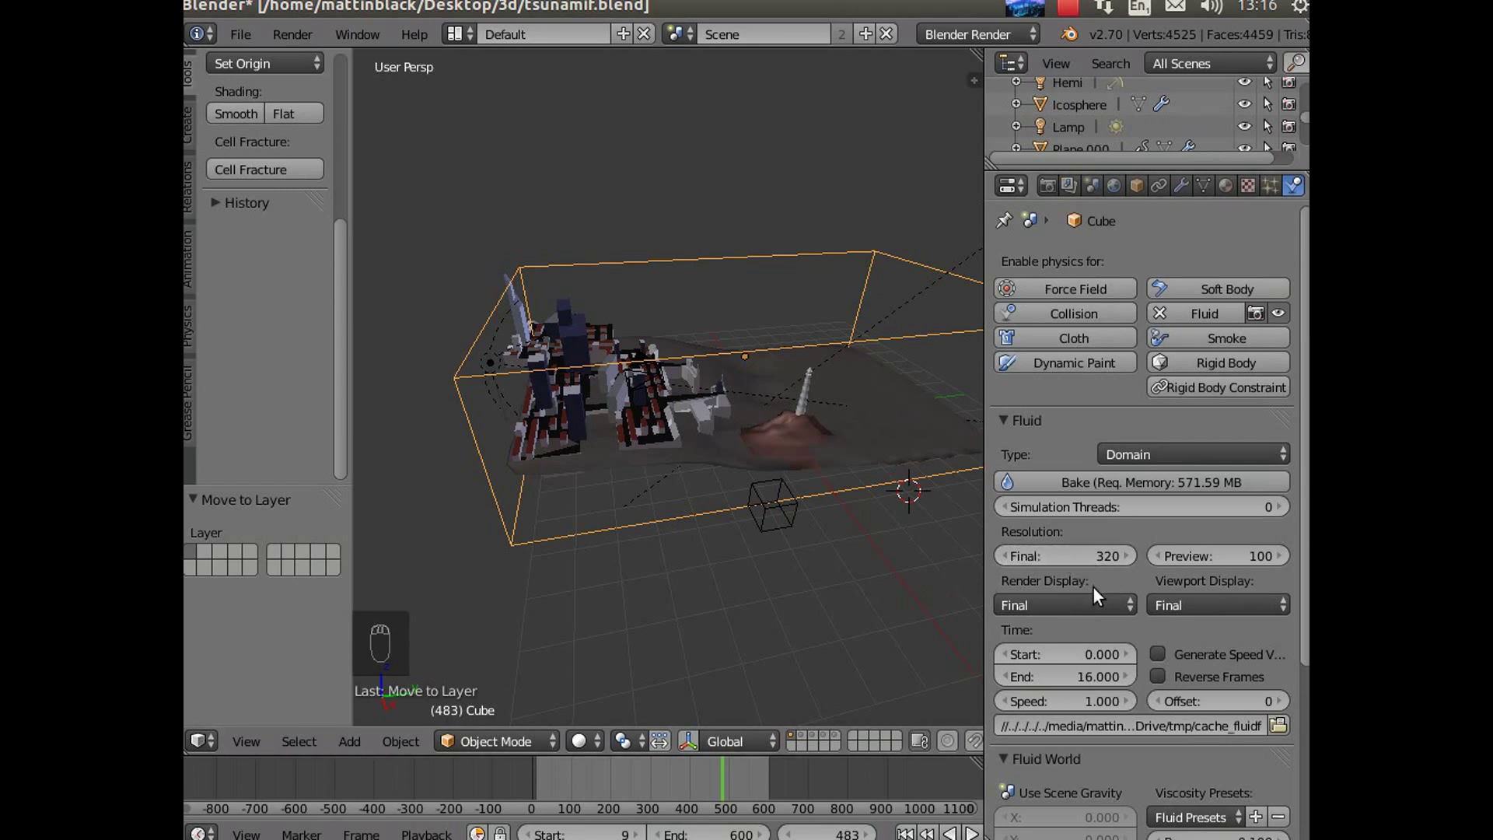
pyautogui.scroll(-2, 1093, 588)
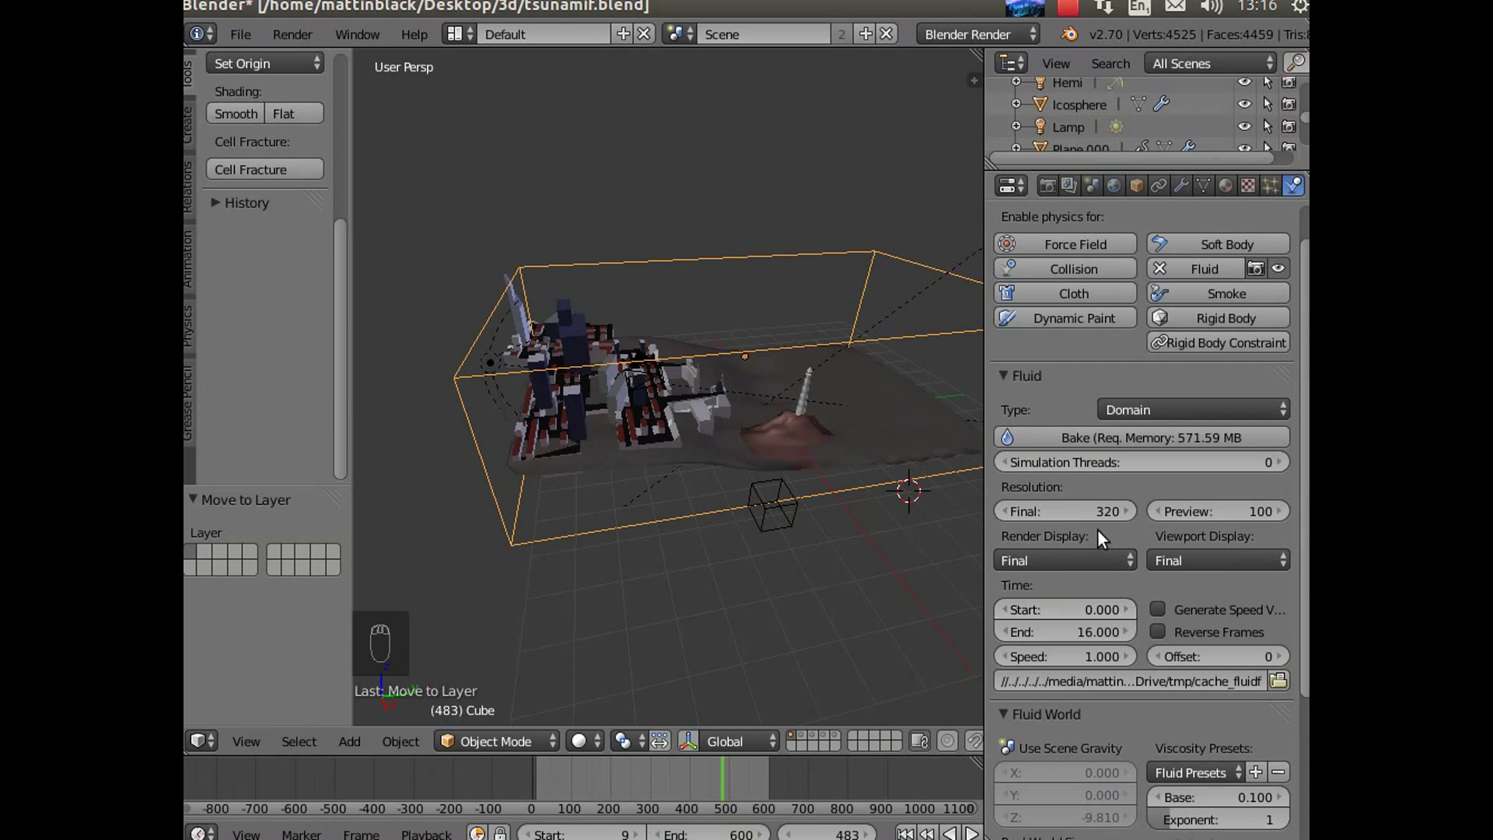
pyautogui.scroll(-1, 1098, 528)
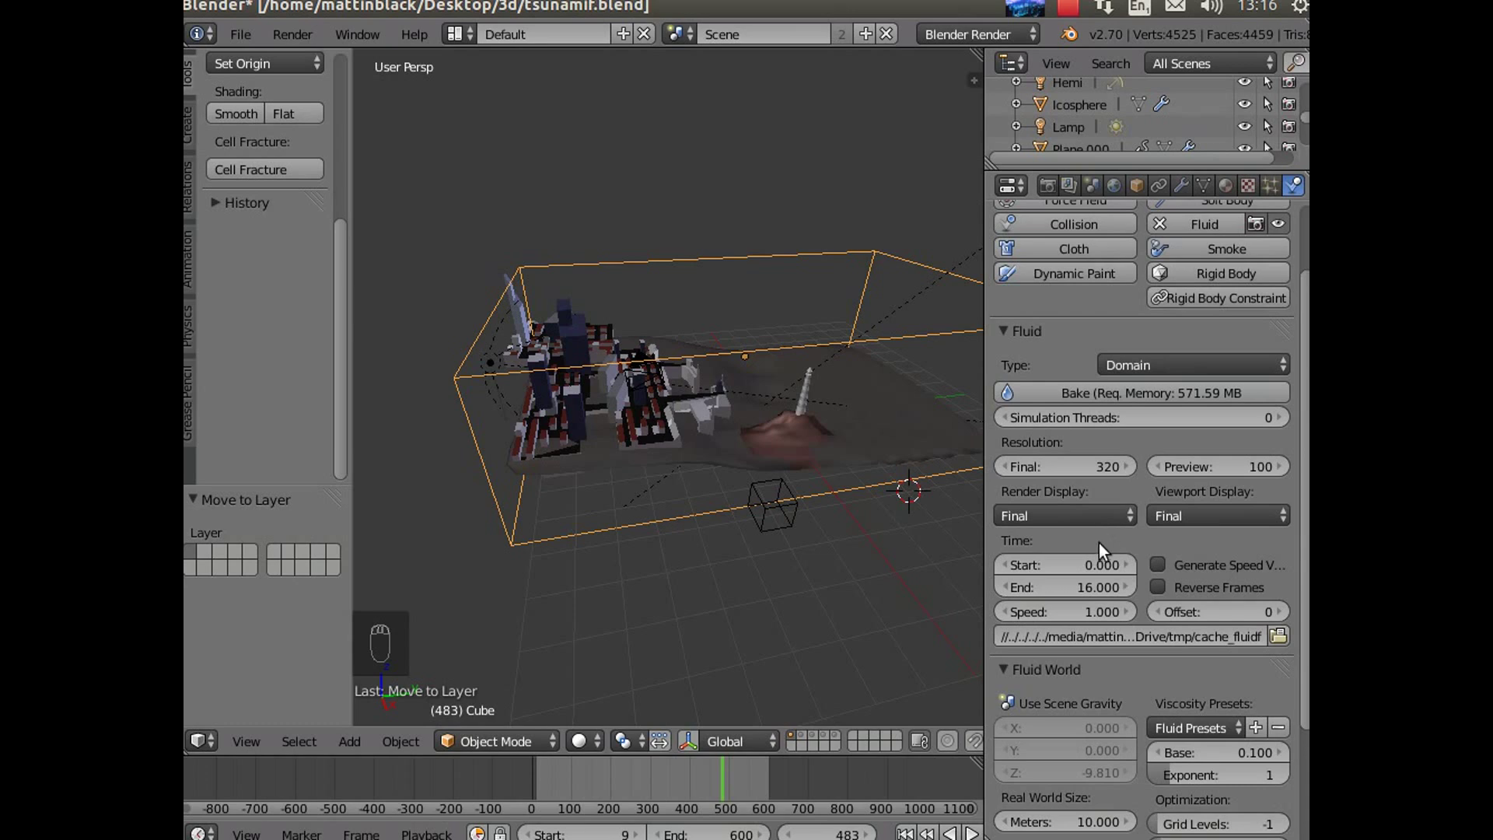
pyautogui.scroll(-3, 1097, 540)
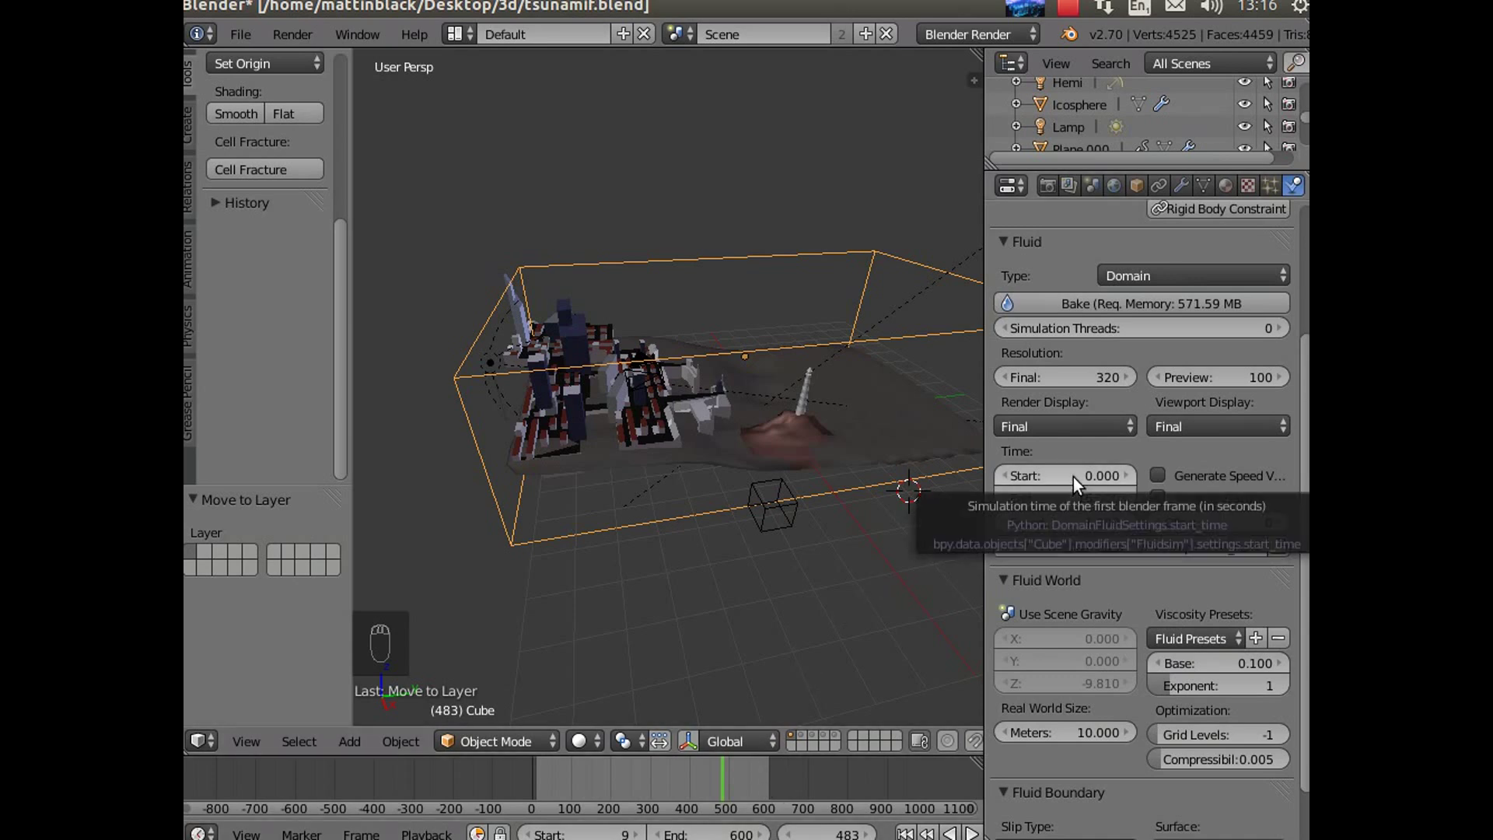
pyautogui.scroll(-2, 1073, 477)
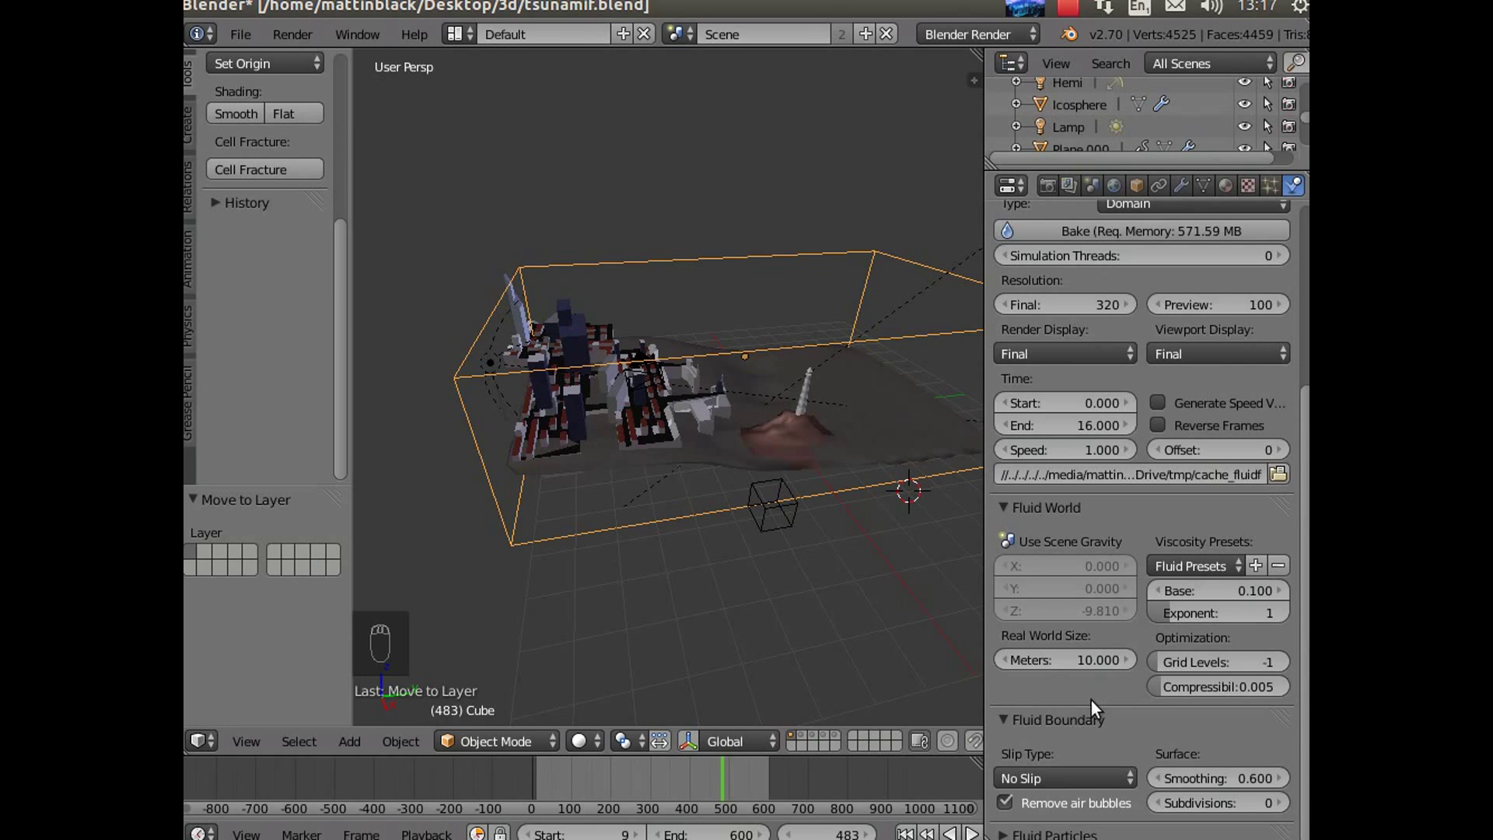
# Step: Collapse the Cube's Fluid World panel to reveal No Slip boundary settings below the time settings
pyautogui.click(1002, 510)
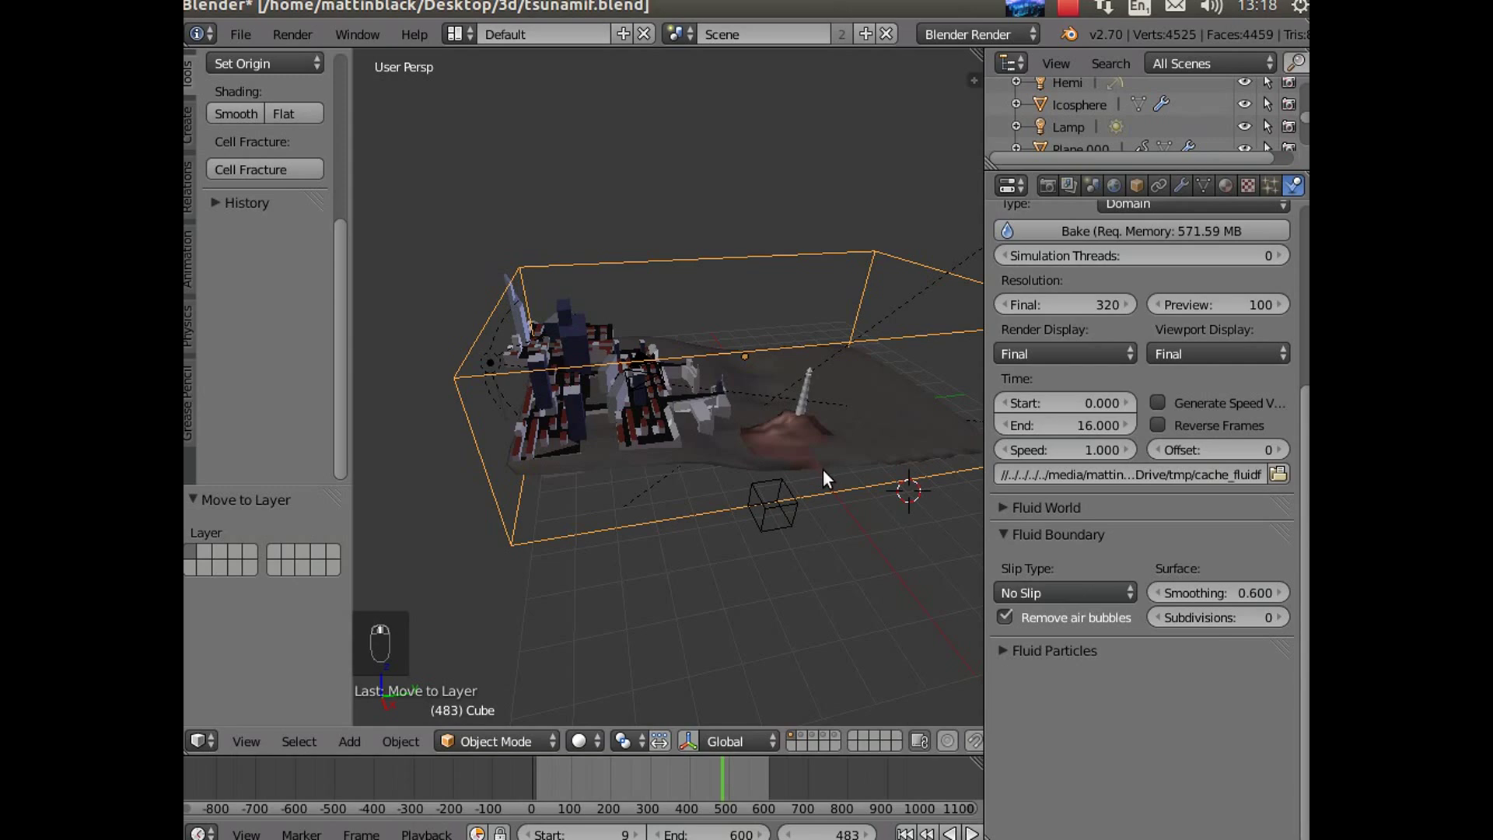
pyautogui.moveTo(823, 469); pyautogui.dragTo(788, 480, button='middle')
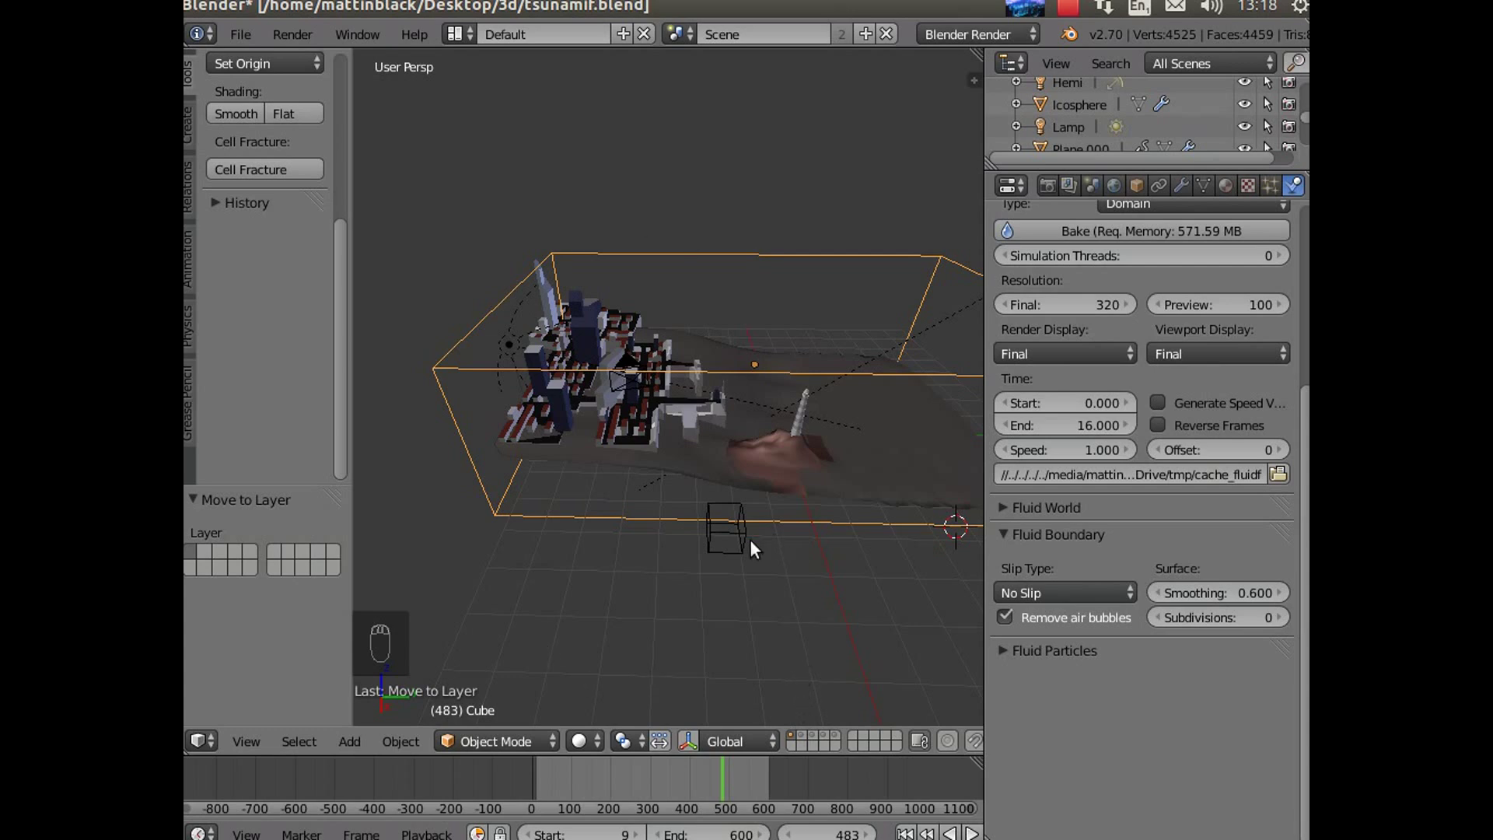
# Step: Select slab Cube.010 to show its Fluid settings, add the city and domain layer, and orbit in
pyautogui.click(802, 735)
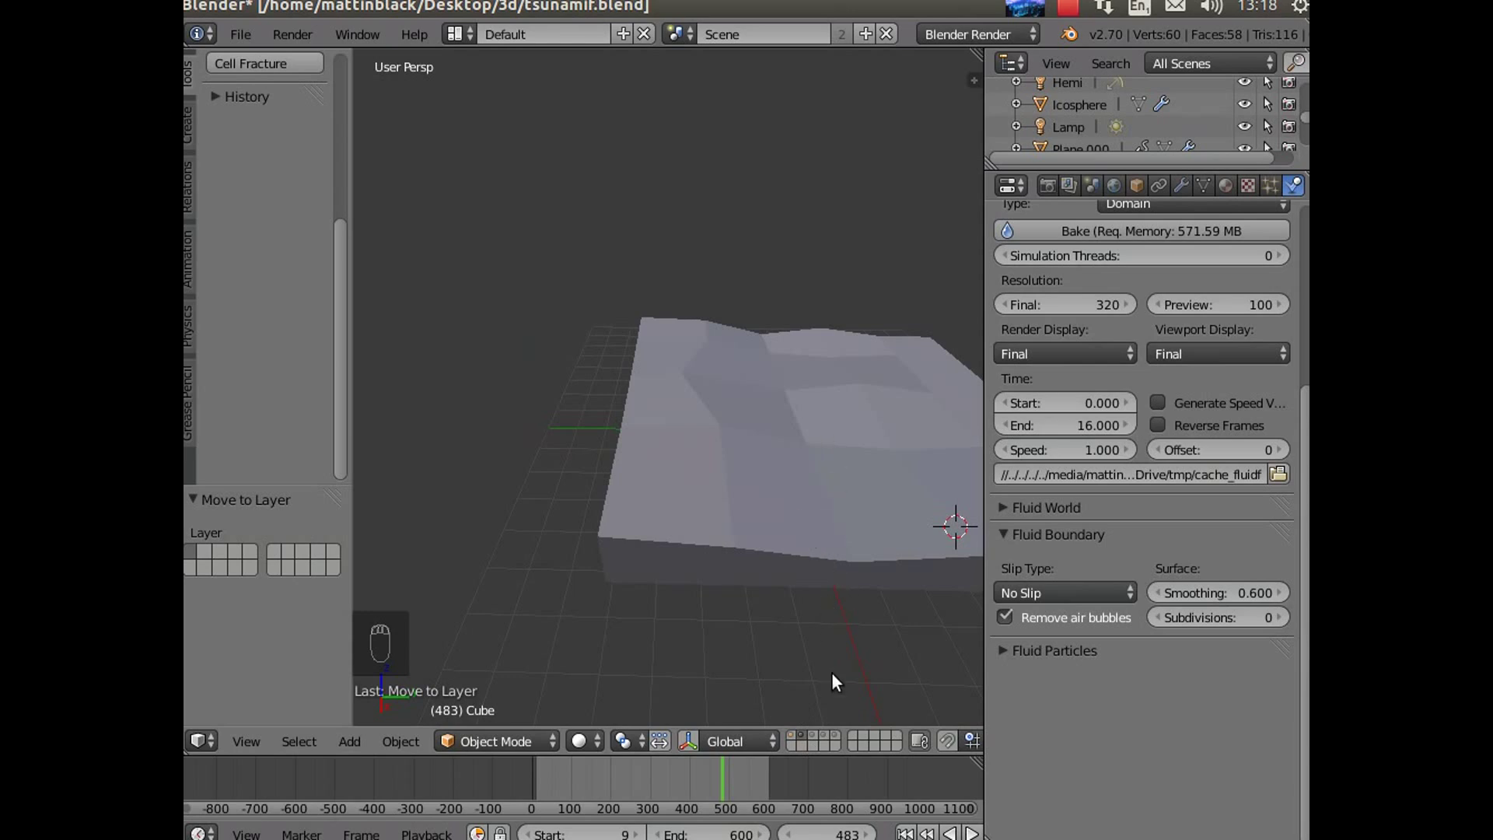
pyautogui.rightClick(798, 452)
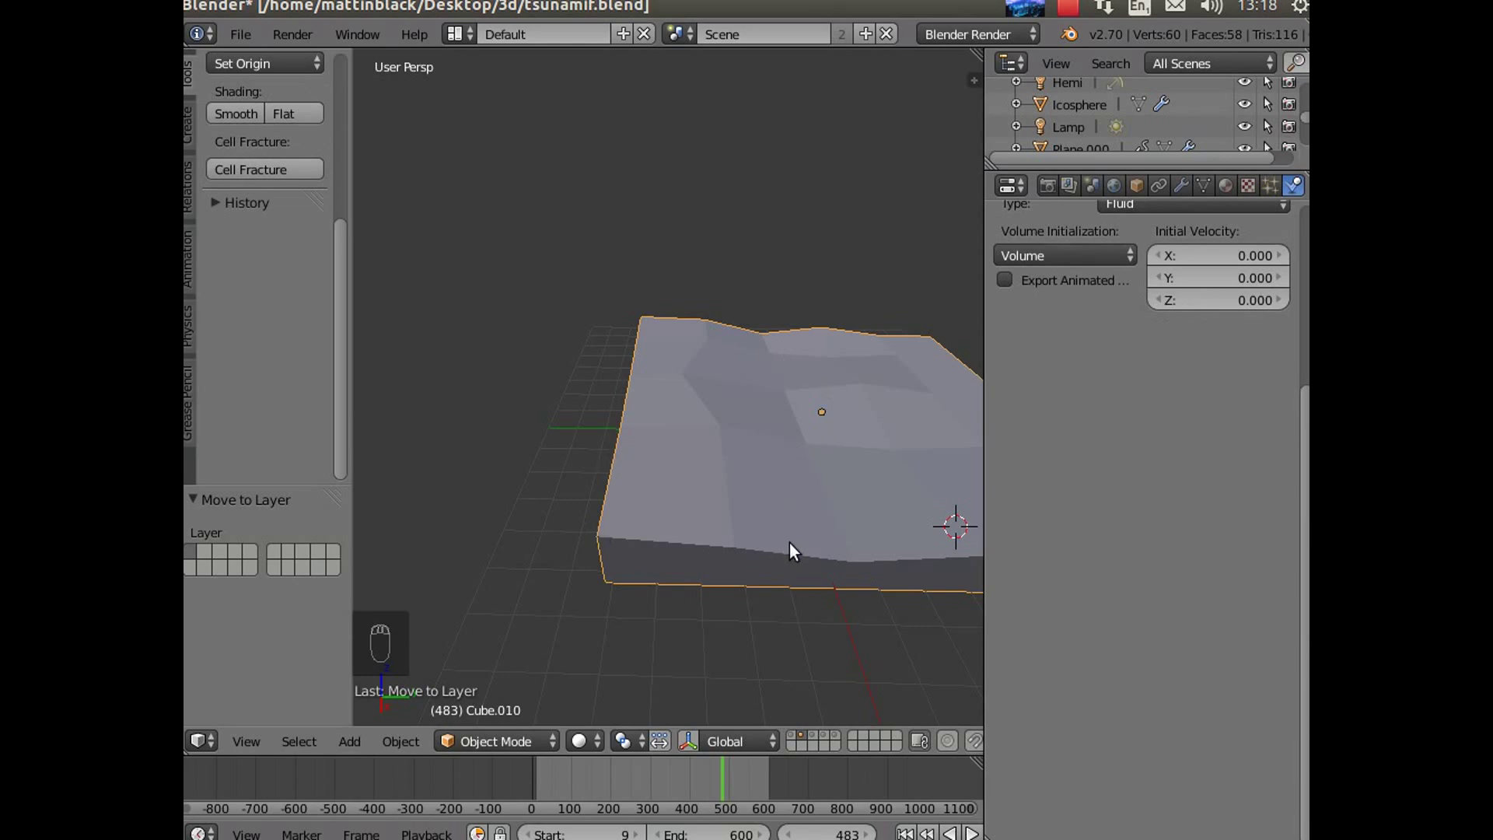
pyautogui.click(795, 735)
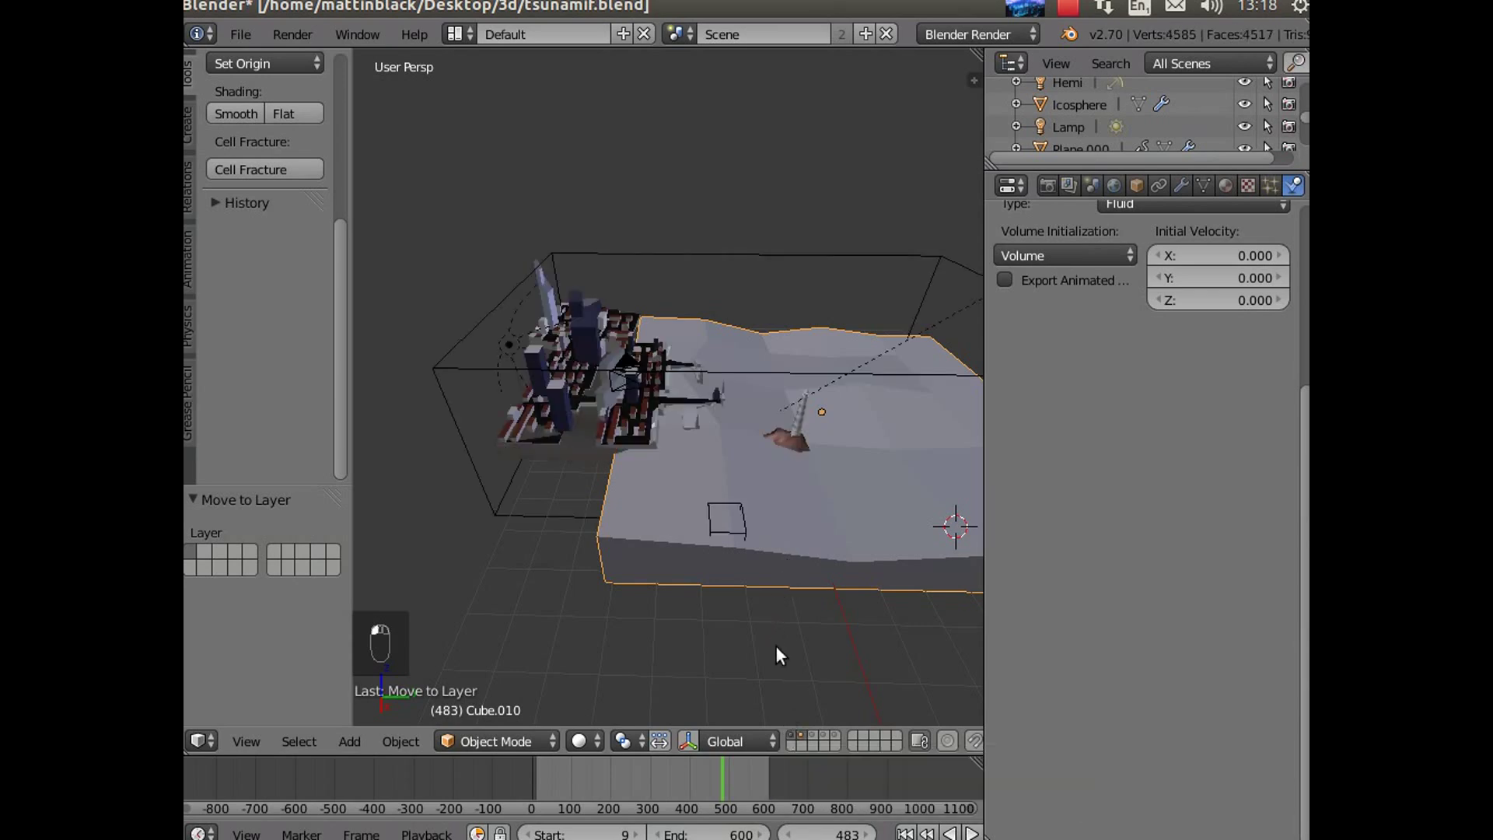
pyautogui.moveTo(616, 606); pyautogui.dragTo(637, 567, button='middle')
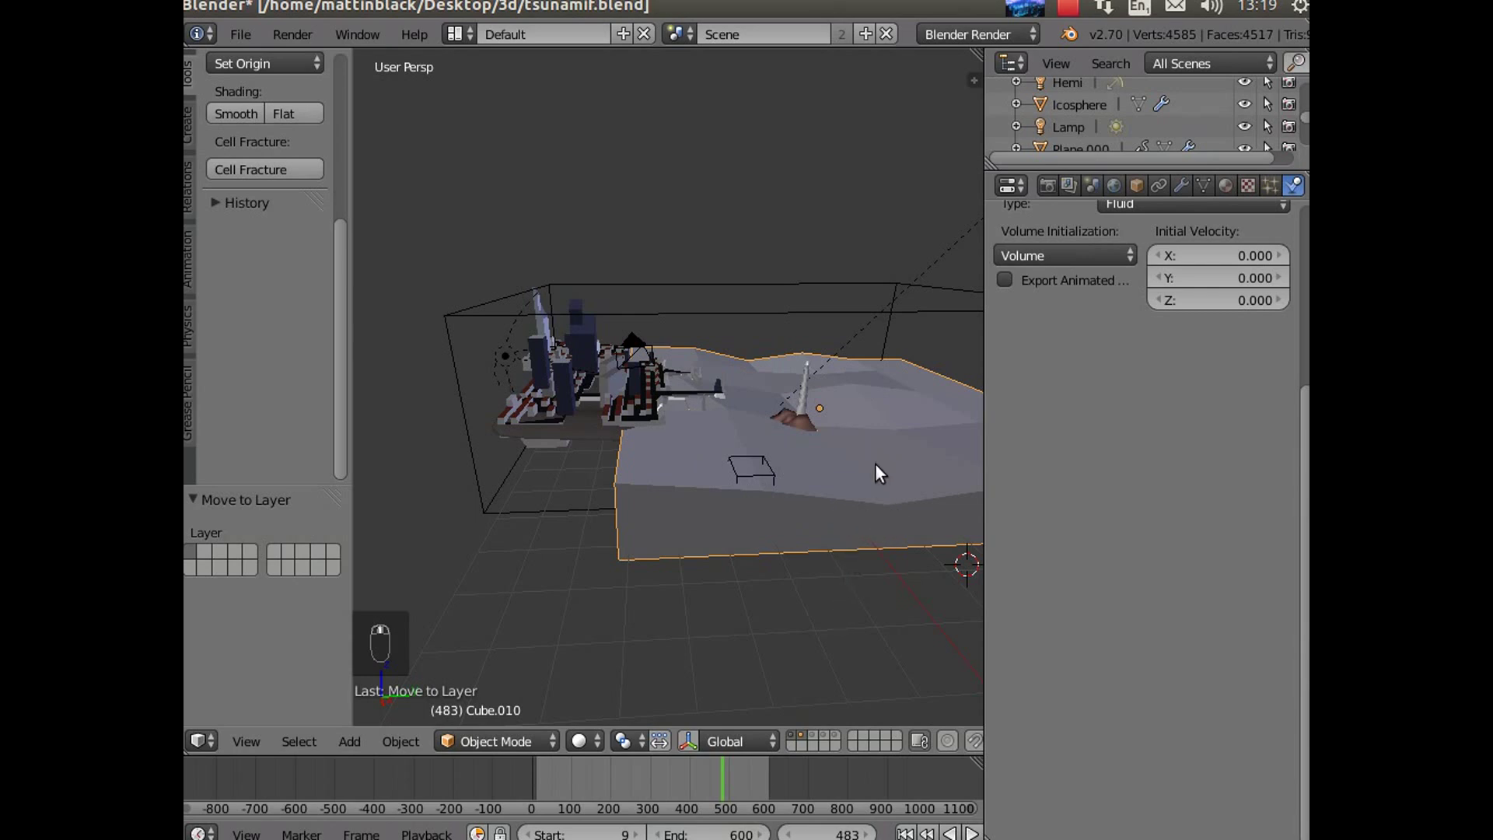
pyautogui.moveTo(875, 464); pyautogui.dragTo(782, 520, button='middle')
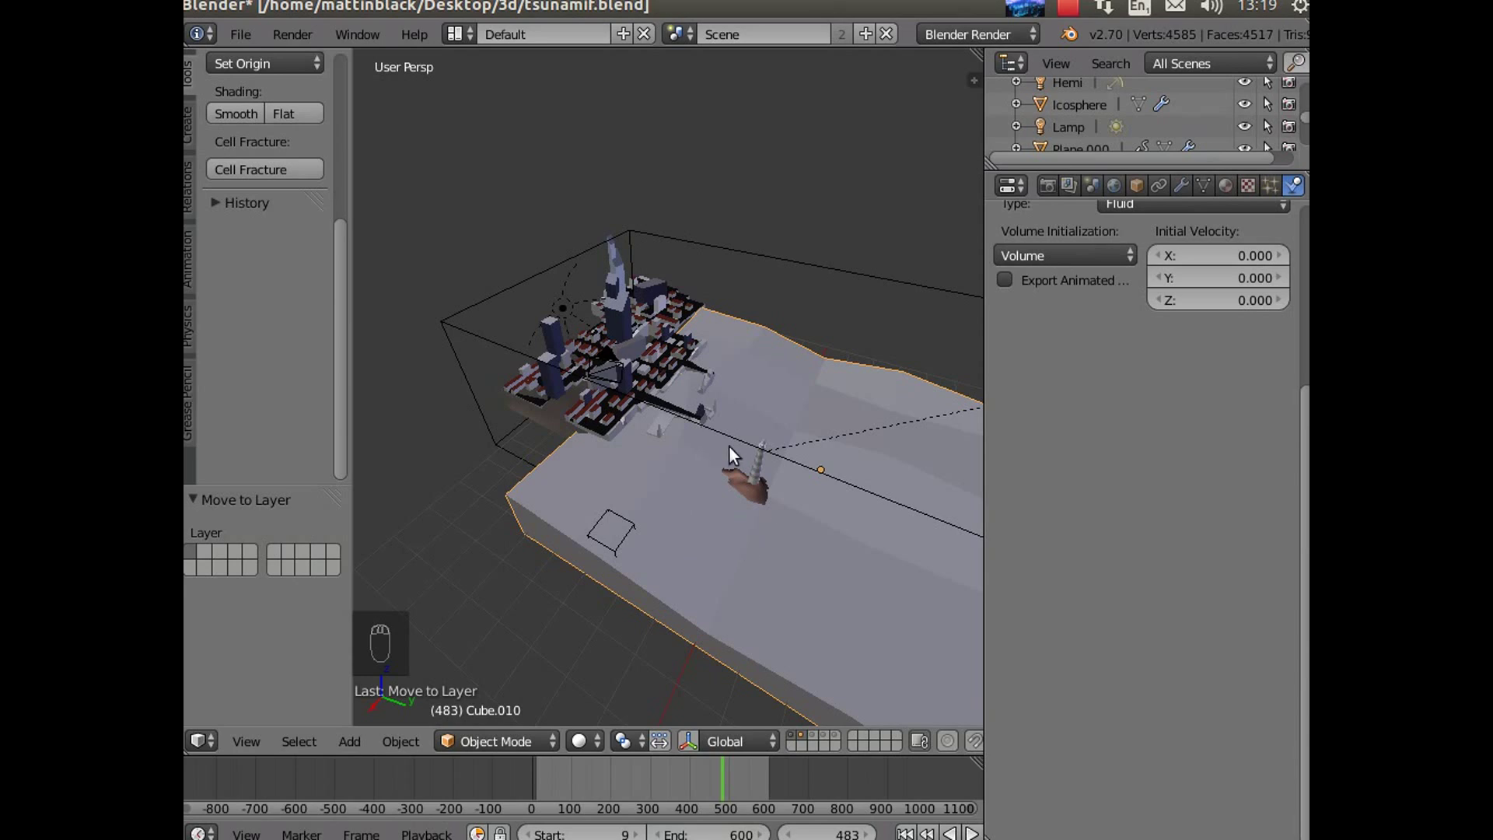
pyautogui.moveTo(841, 602); pyautogui.dragTo(880, 492, button='middle')
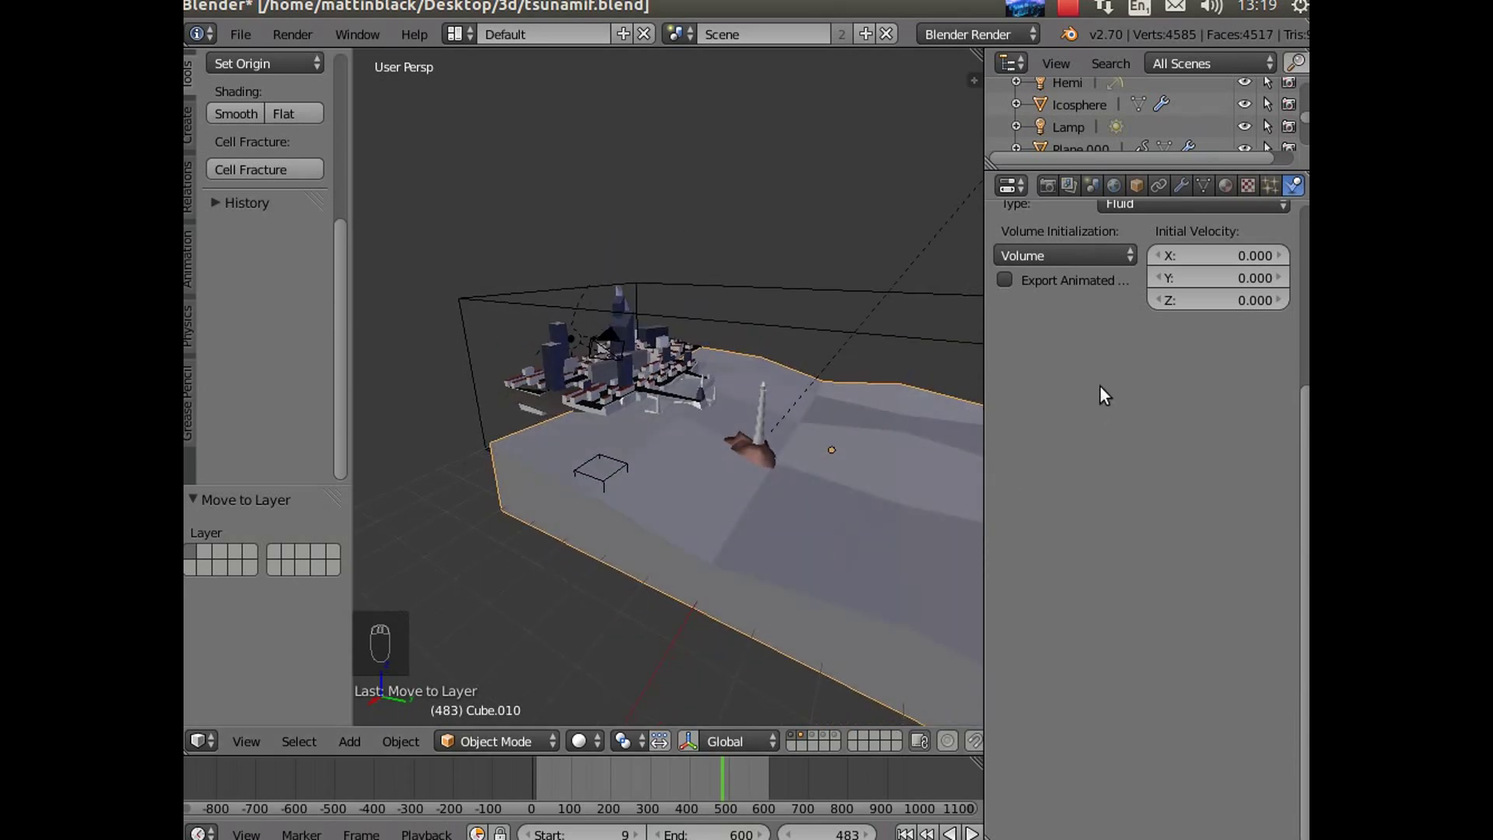
pyautogui.scroll(2, 1100, 389)
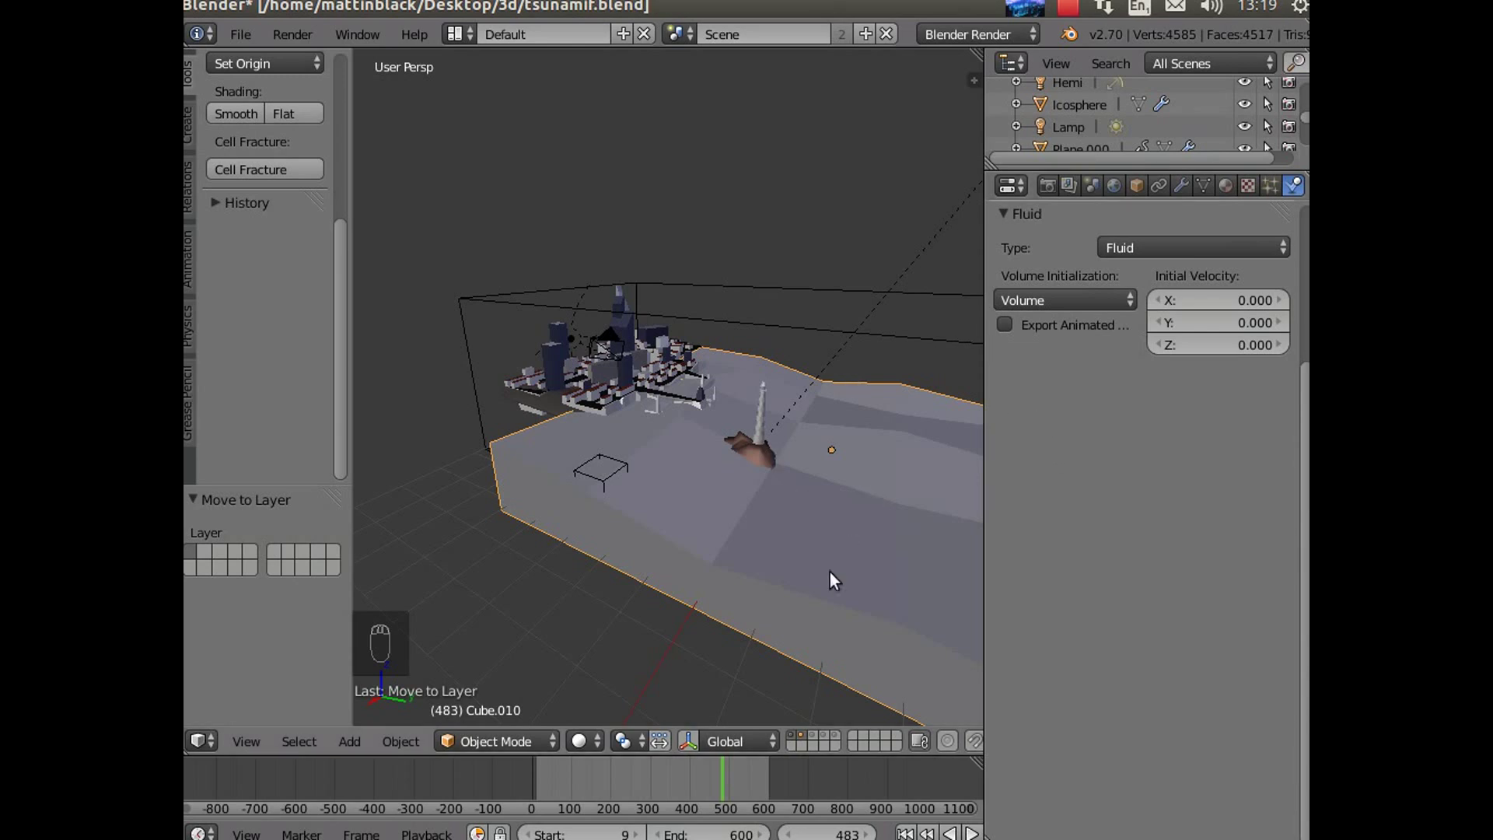
# Step: Show only the drains layer and select the left plane Cube.007 to confirm it is an enabled Outflow
pyautogui.click(811, 735)
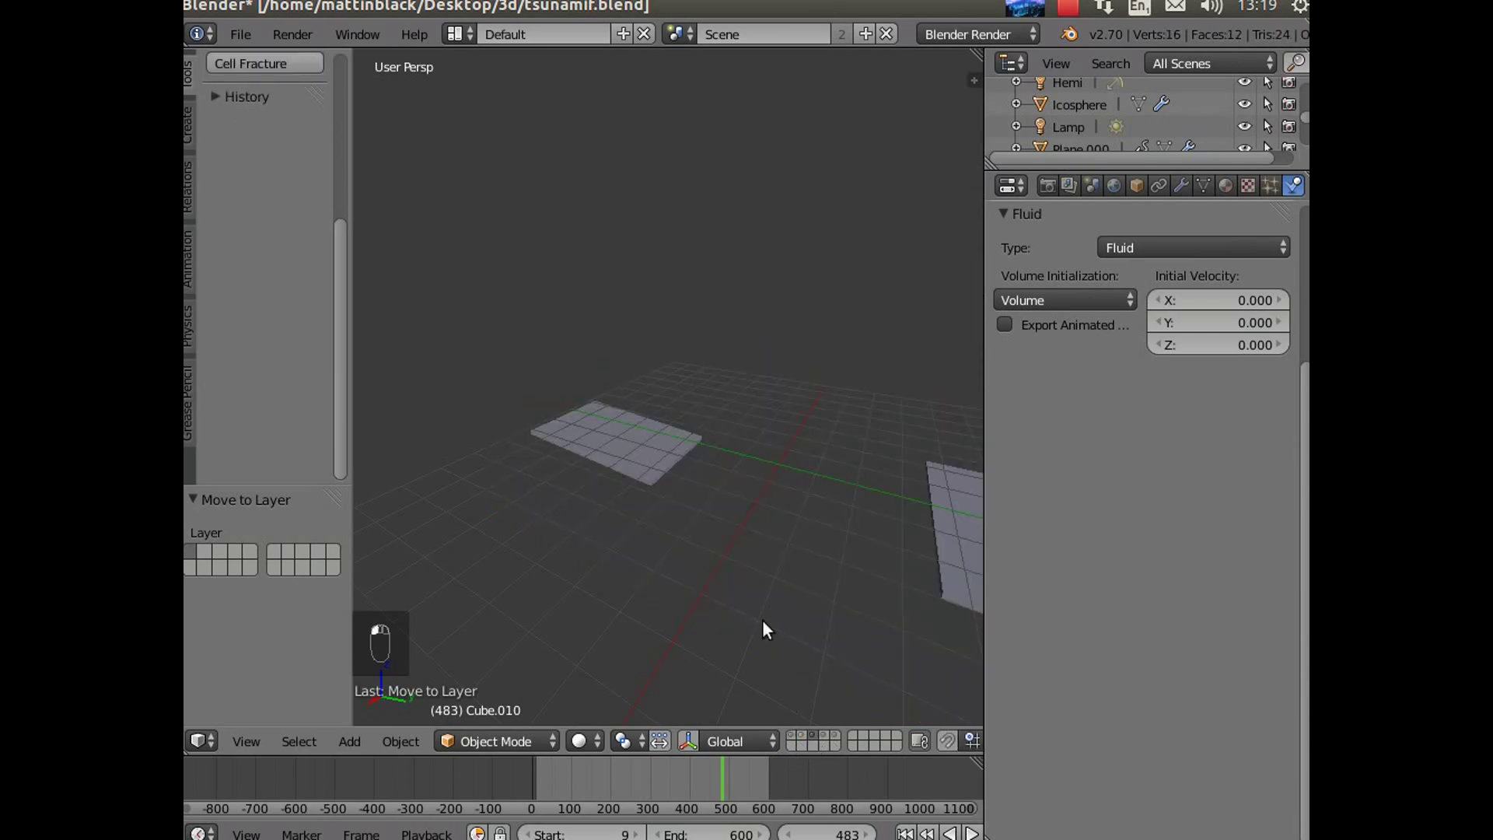
pyautogui.scroll(-3, 759, 597)
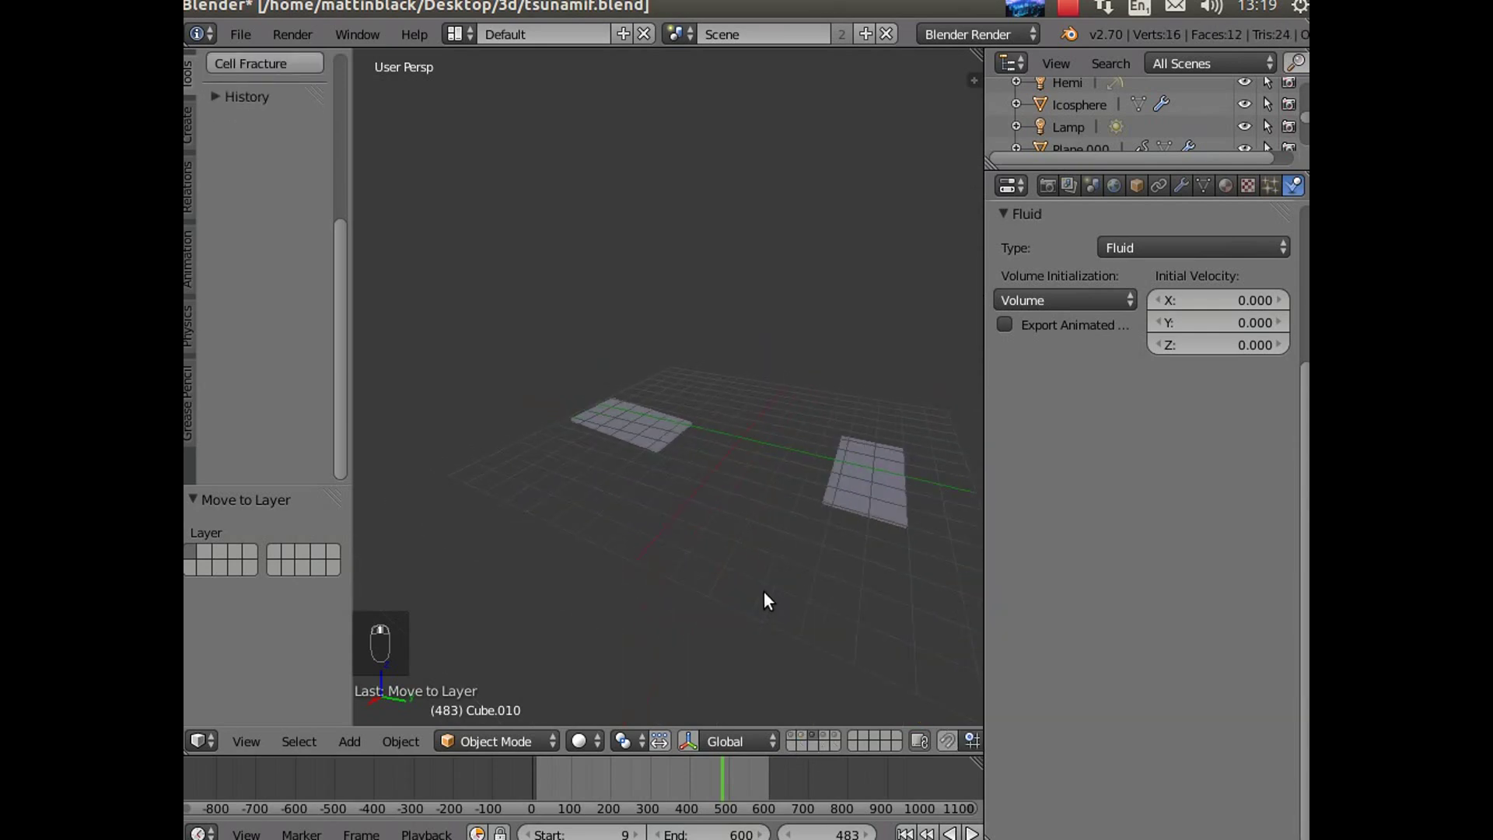
pyautogui.moveTo(763, 591); pyautogui.dragTo(782, 581, button='middle')
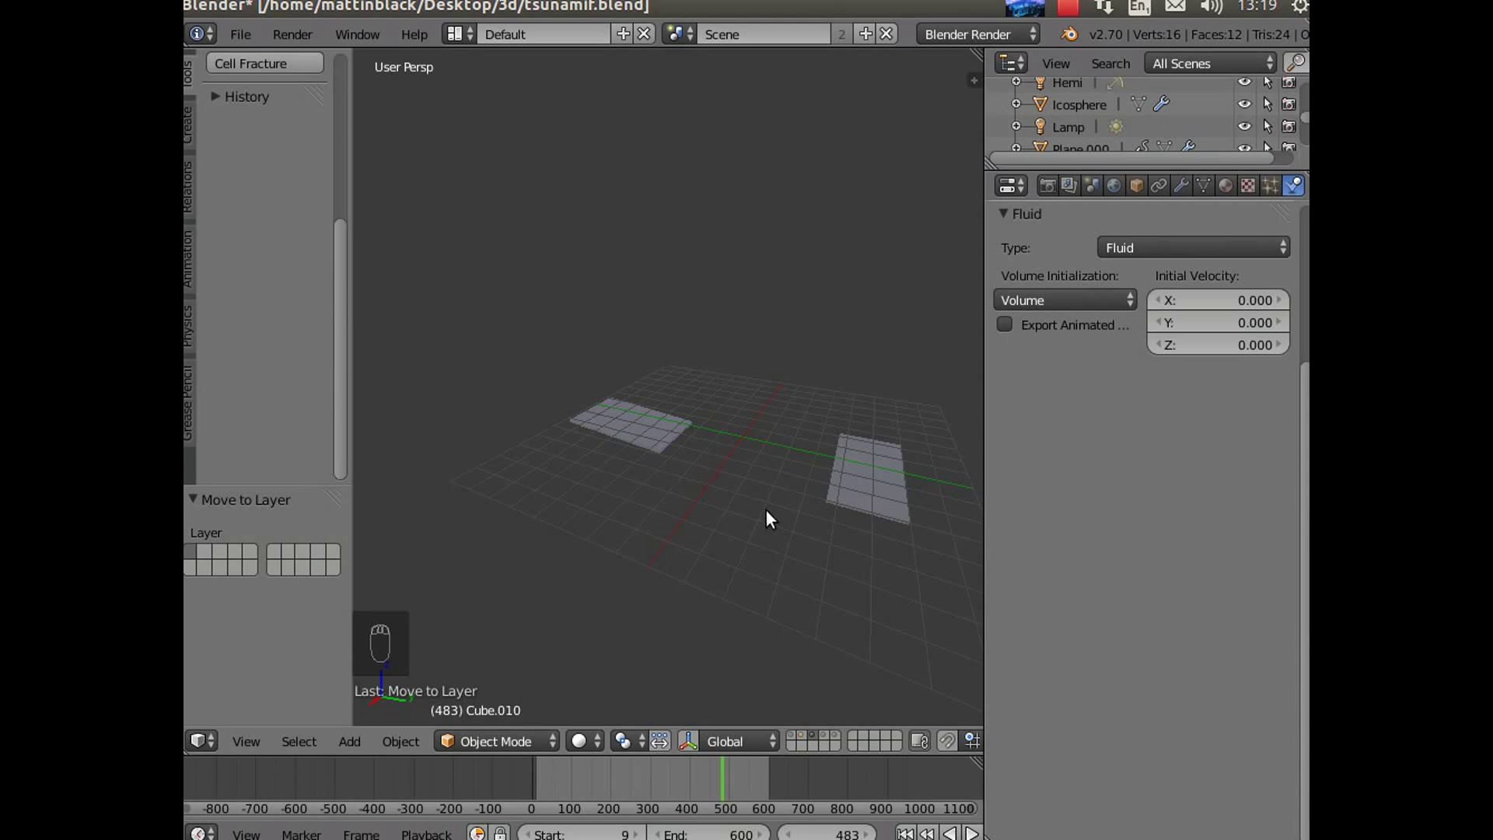
pyautogui.rightClick(638, 422)
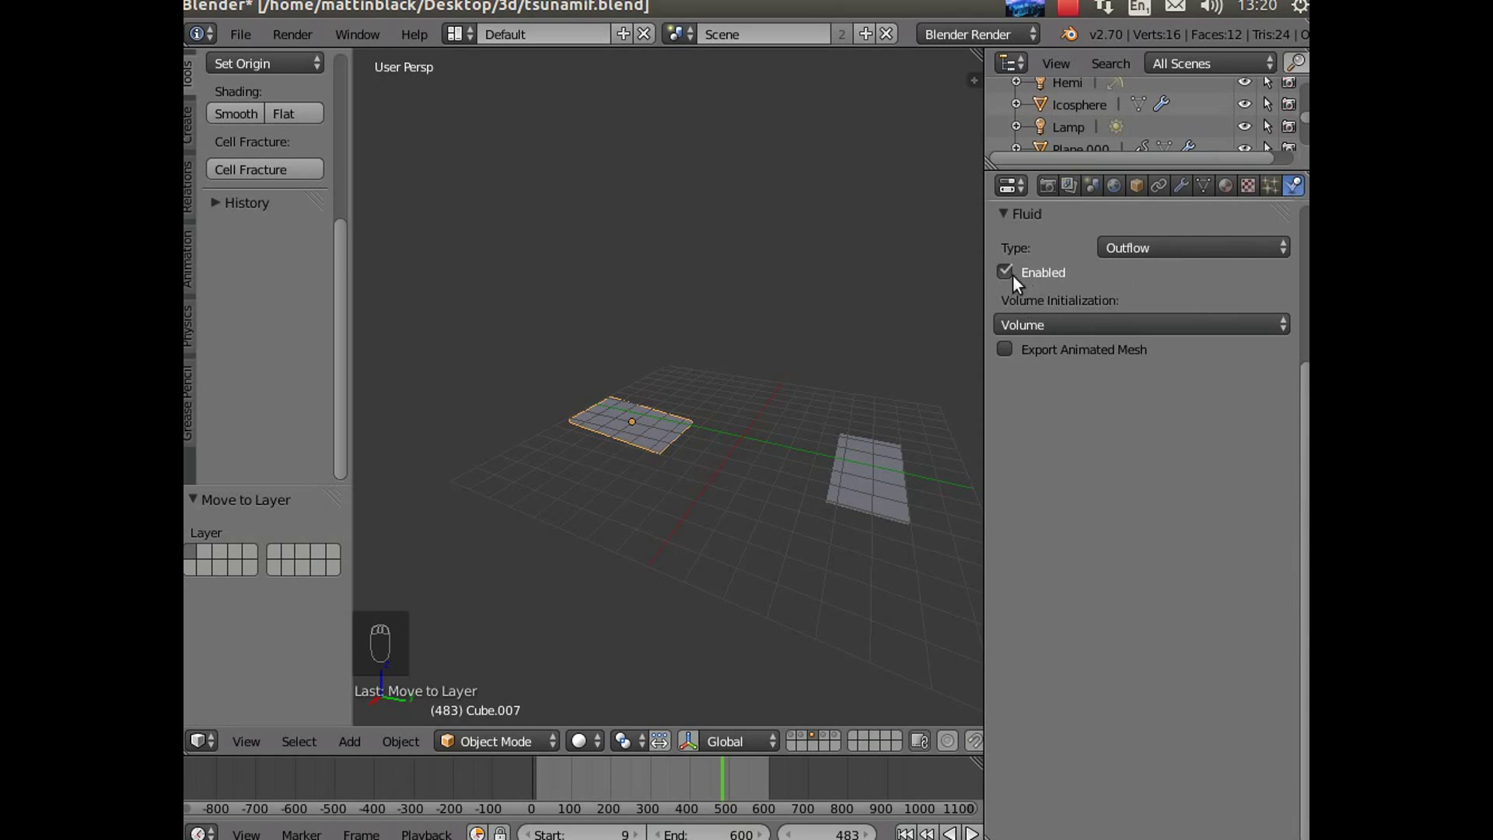
# Step: Select the right drain plane and check its Outflow state at frames 78, 137 and 534
pyautogui.rightClick(863, 480)
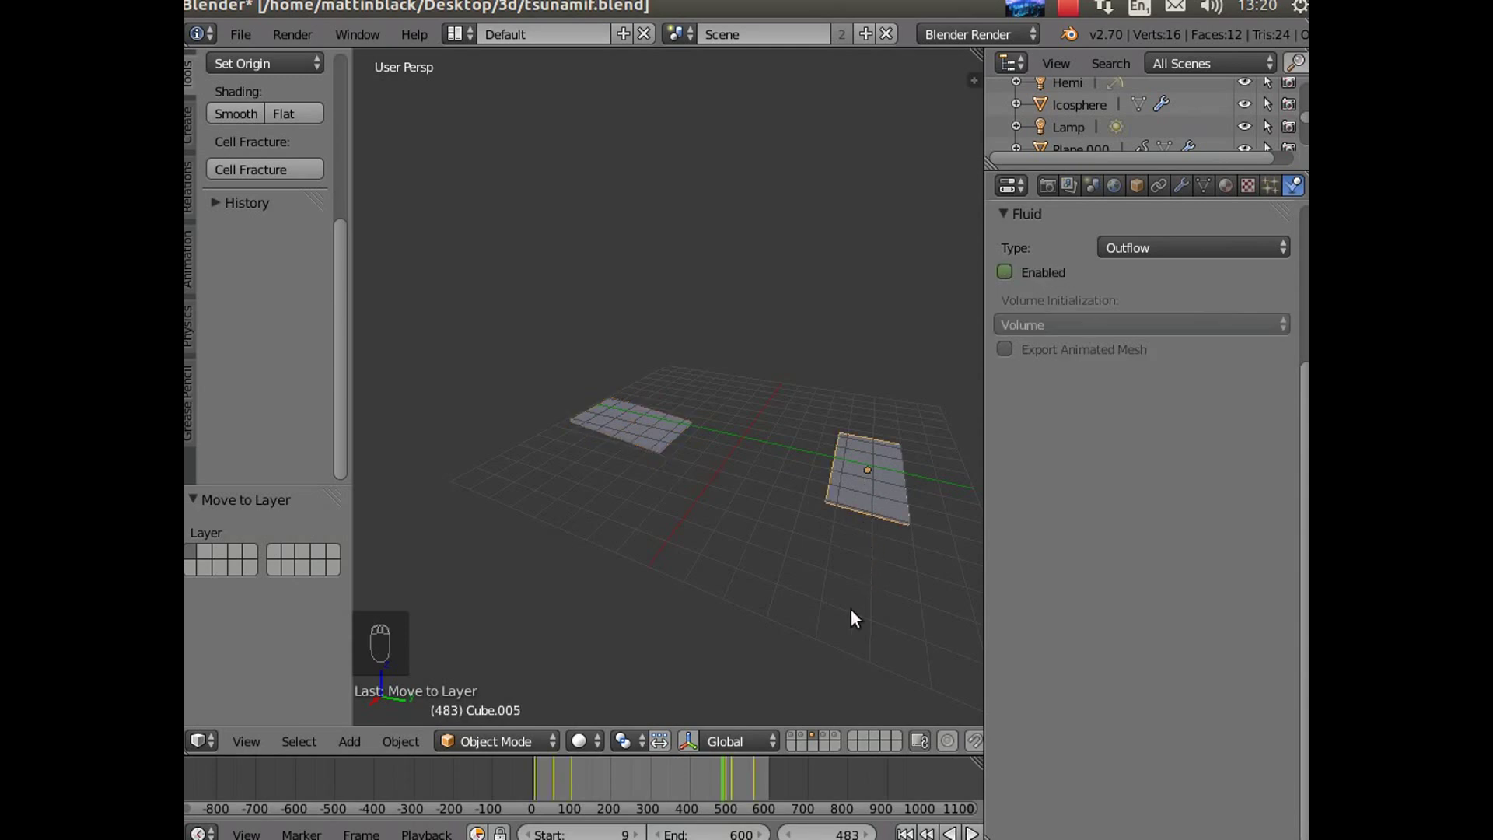
pyautogui.click(562, 777)
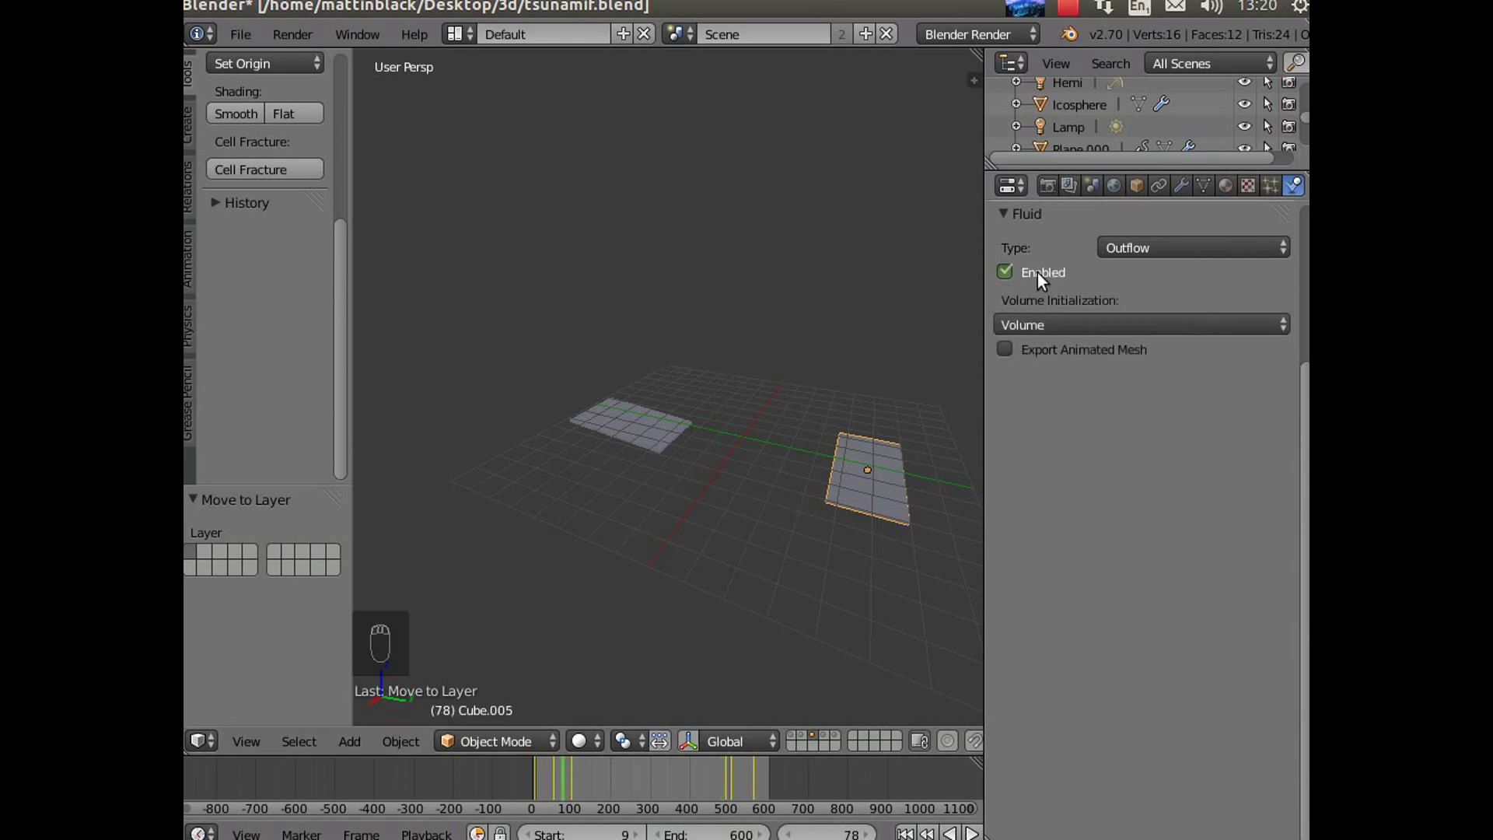
pyautogui.click(585, 779)
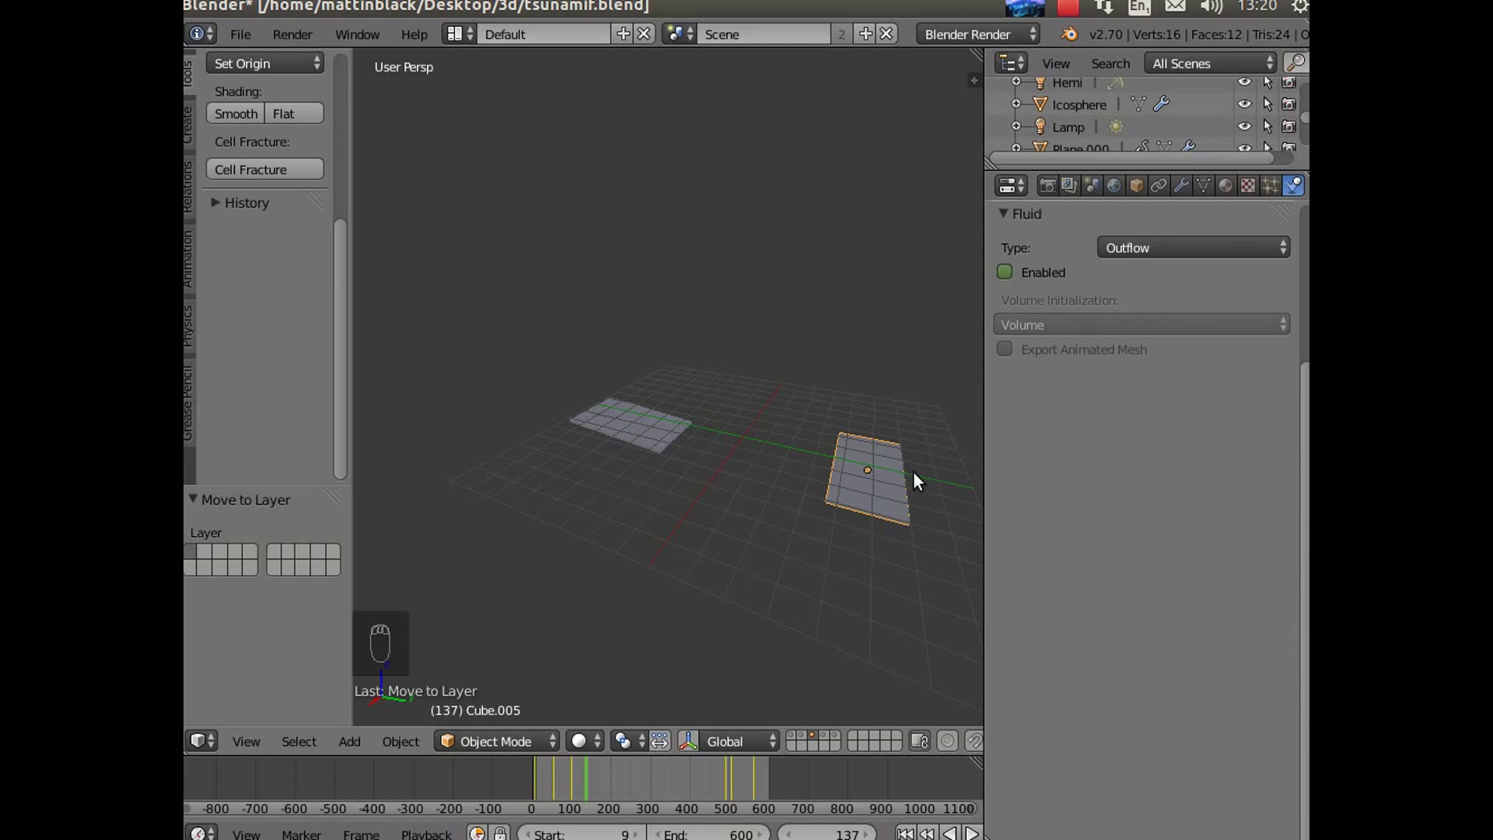
pyautogui.click(741, 782)
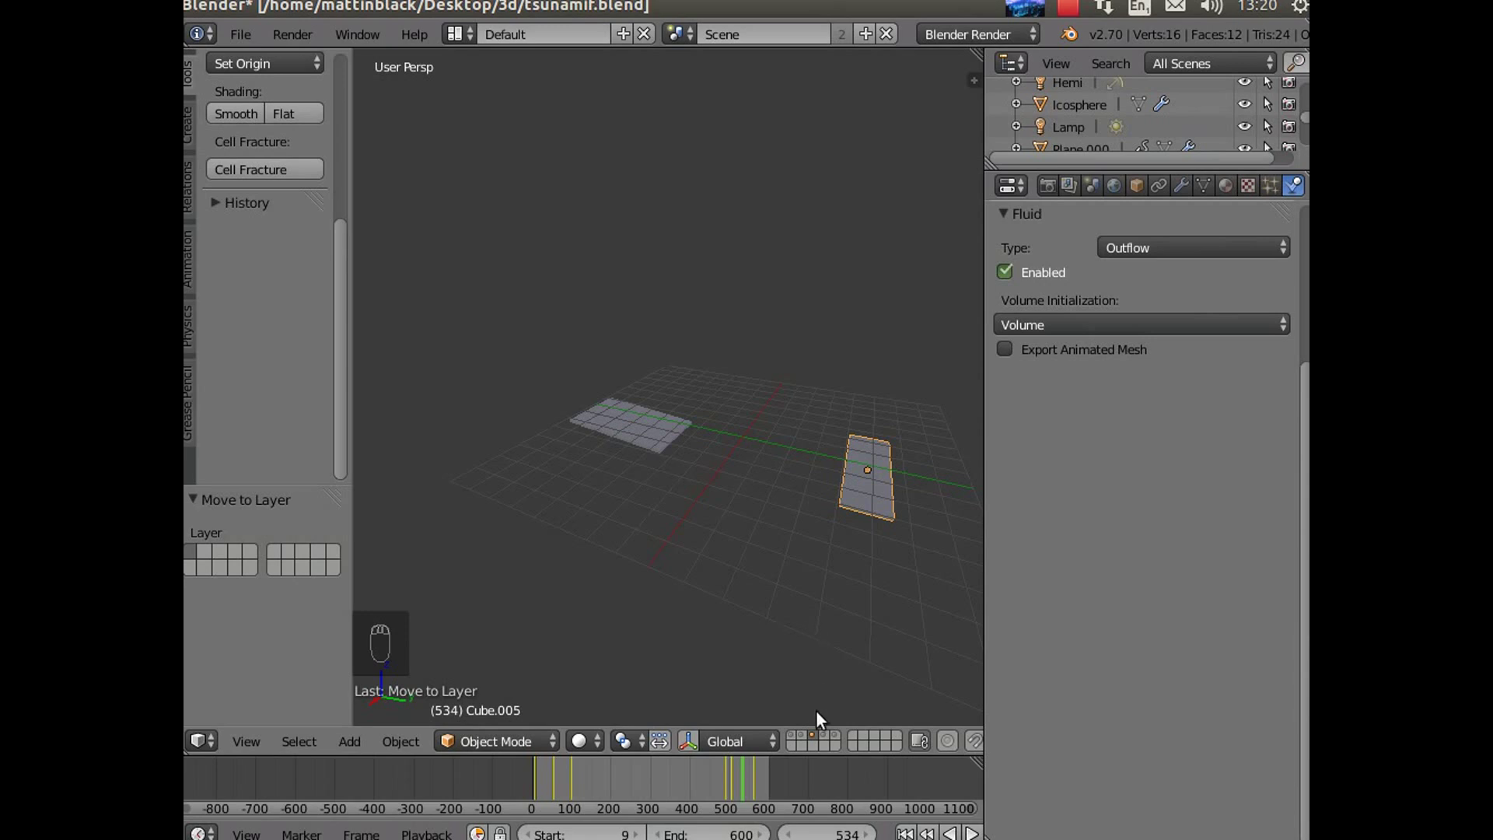
# Step: Show the drains with the city and domain, then select the jagged Inflow wave Cube.006
pyautogui.click(788, 736)
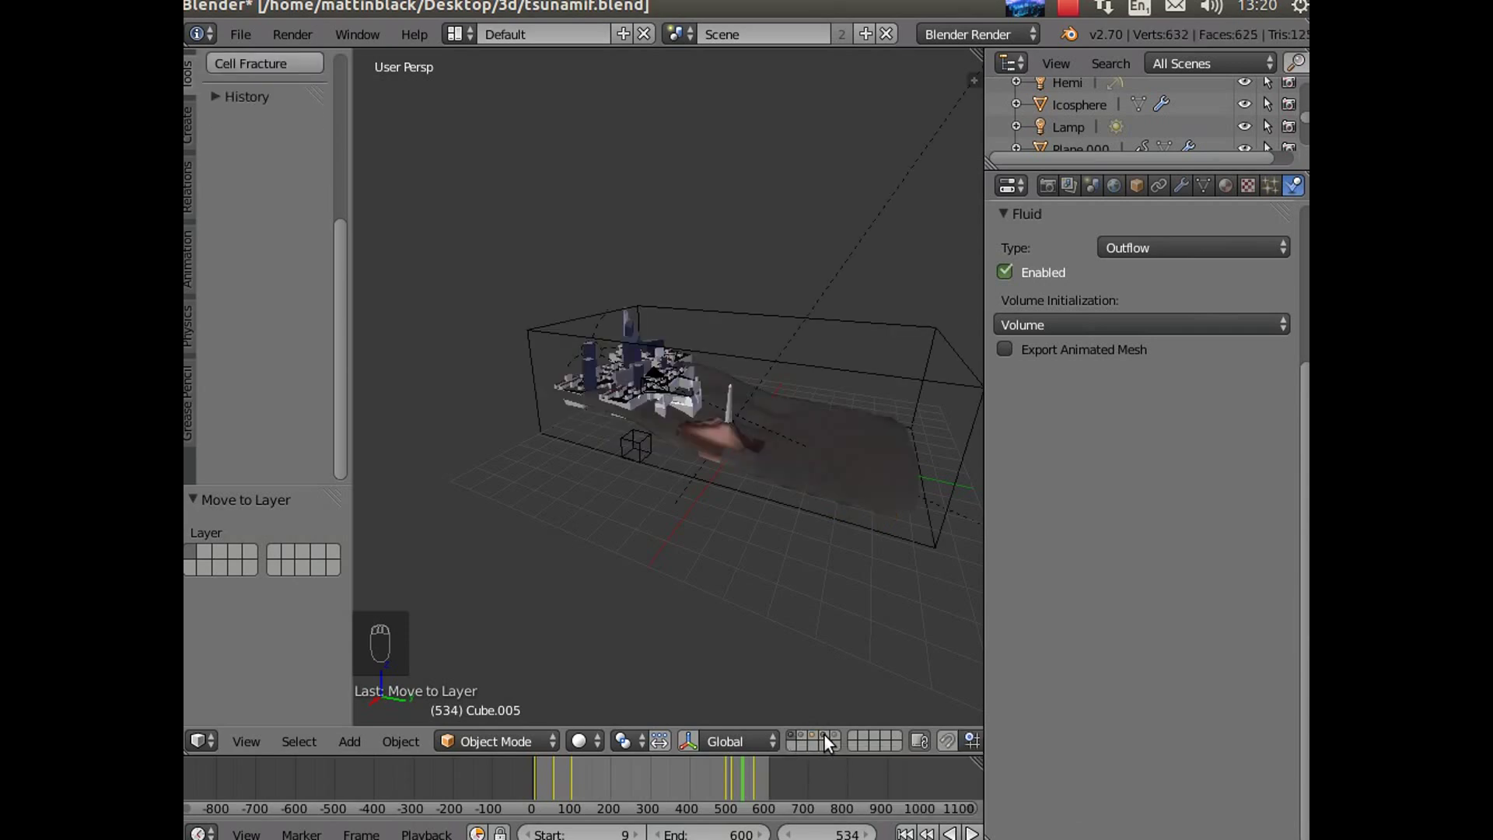
pyautogui.keyDown('shift'); pyautogui.click(824, 735); pyautogui.keyUp('shift')
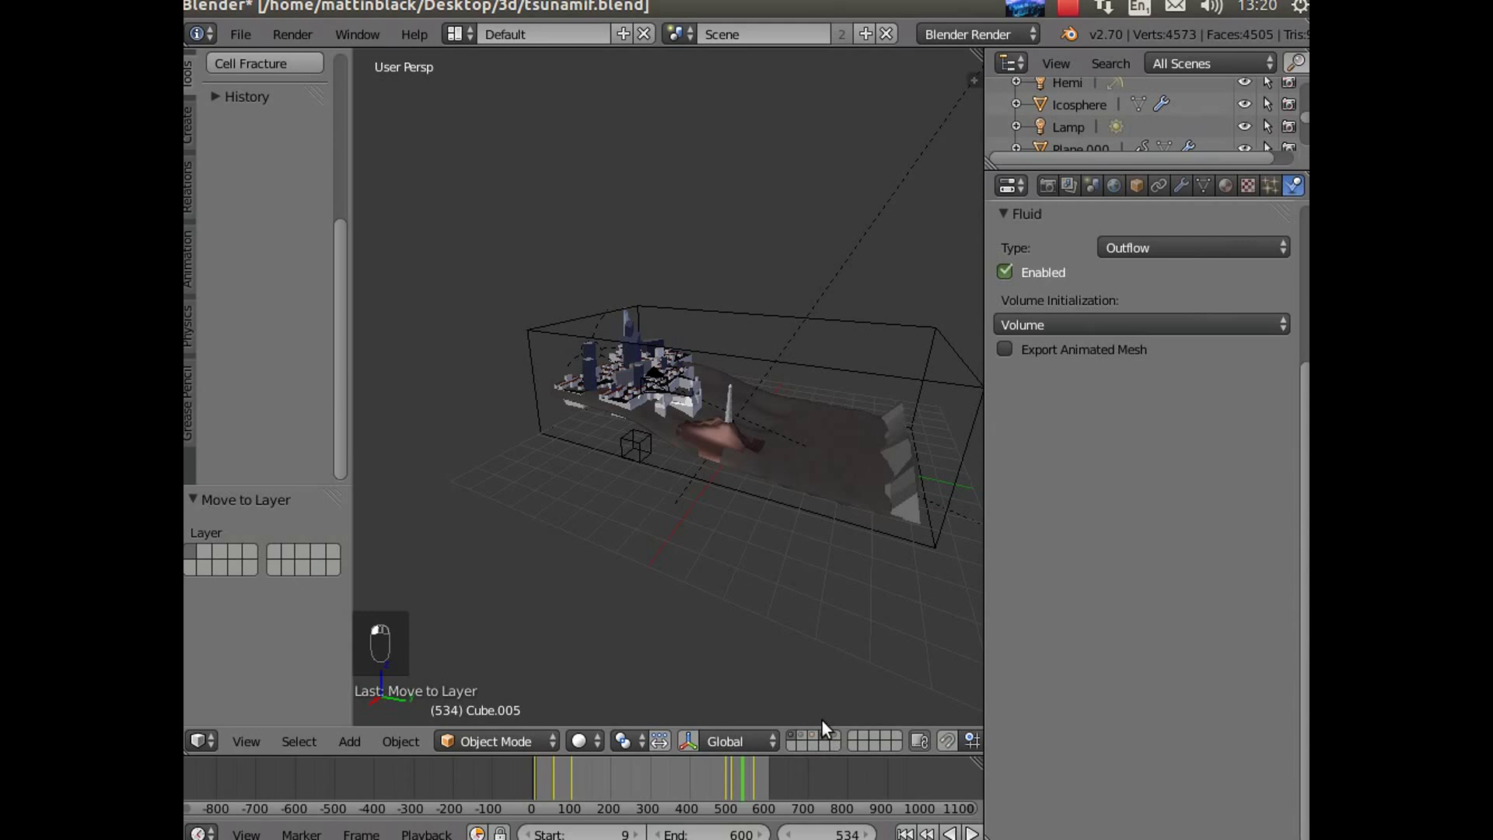
pyautogui.click(812, 734)
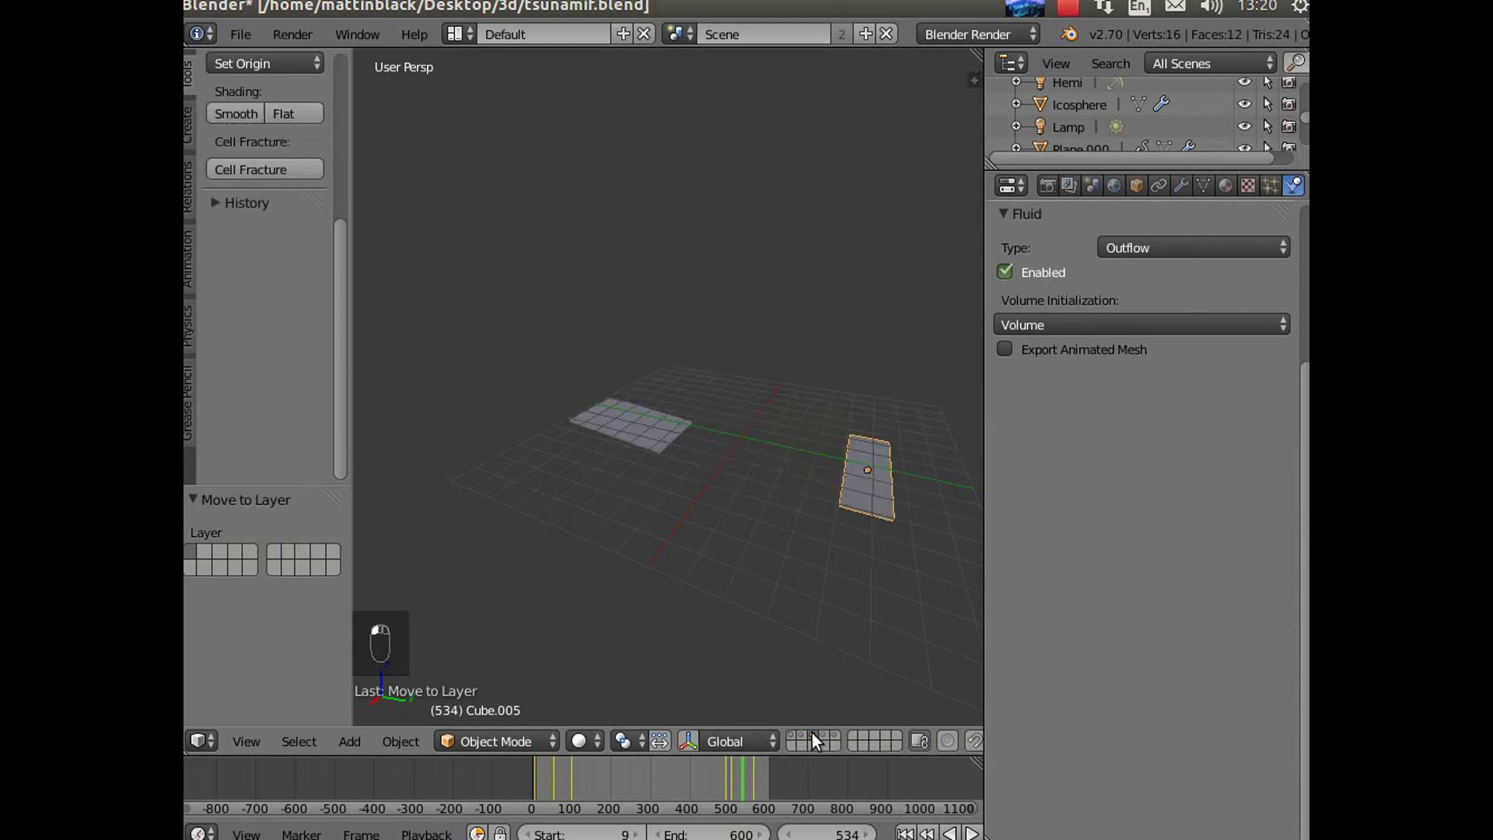
pyautogui.keyDown('shift'); pyautogui.click(790, 734); pyautogui.keyUp('shift')
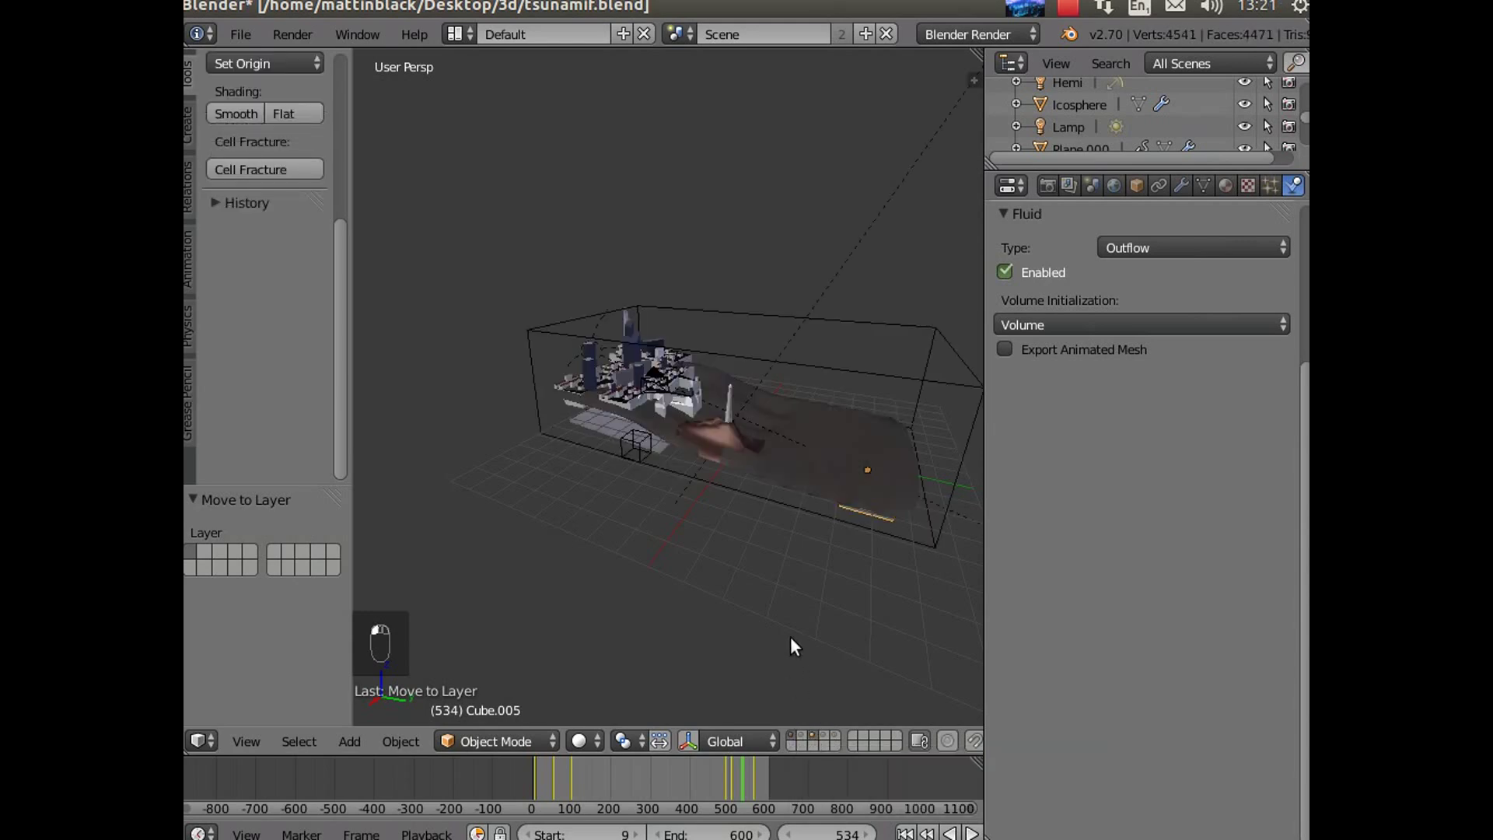
pyautogui.moveTo(790, 636)
pyautogui.mouseDown(button='middle')
pyautogui.moveTo(800, 574)
pyautogui.moveTo(831, 573)
pyautogui.moveTo(791, 566)
pyautogui.moveTo(741, 599)
pyautogui.moveTo(739, 618)
pyautogui.moveTo(762, 628)
pyautogui.mouseUp(button='middle')
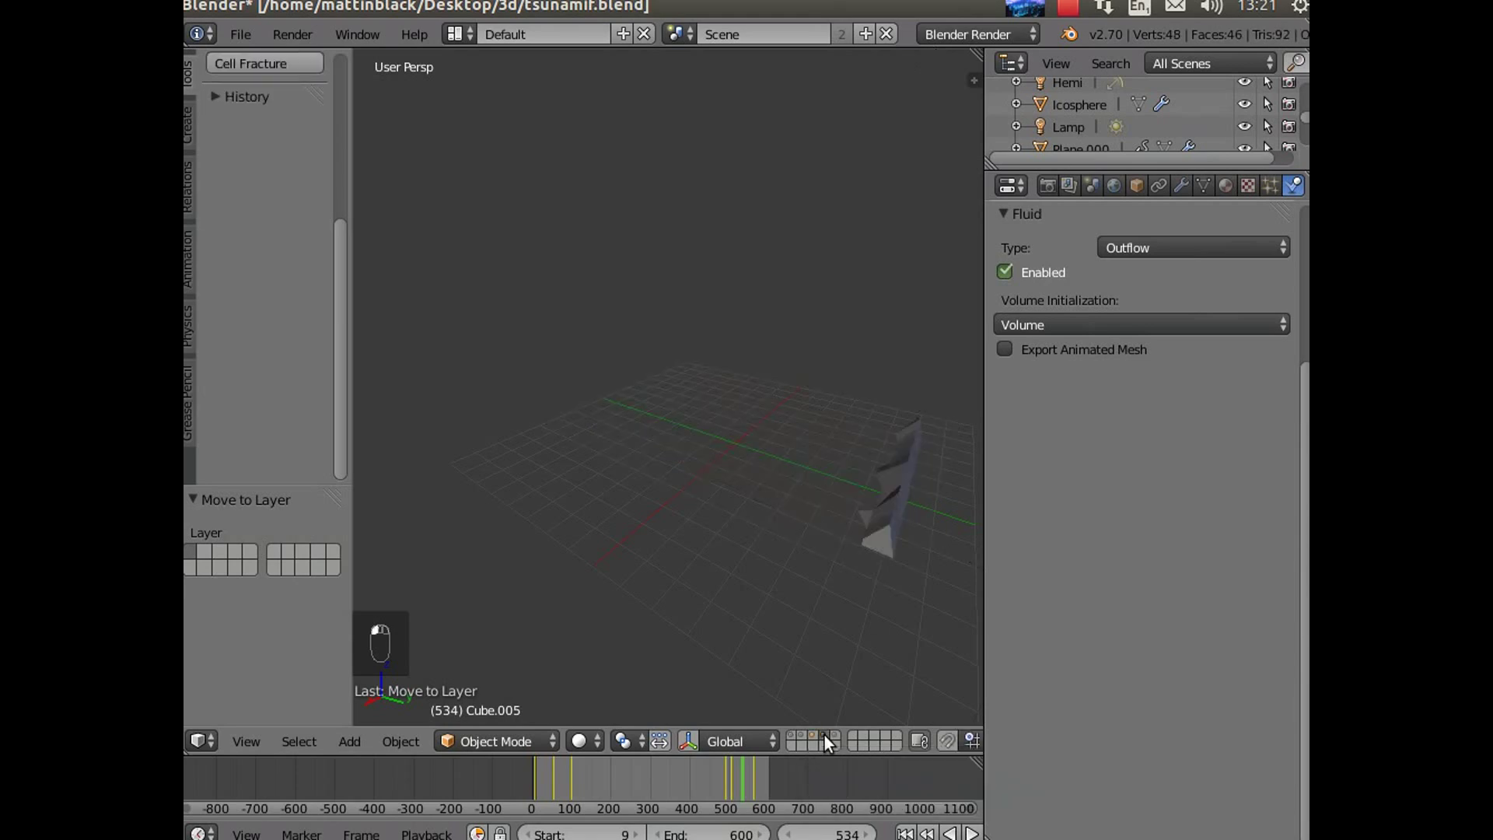
pyautogui.rightClick(892, 511)
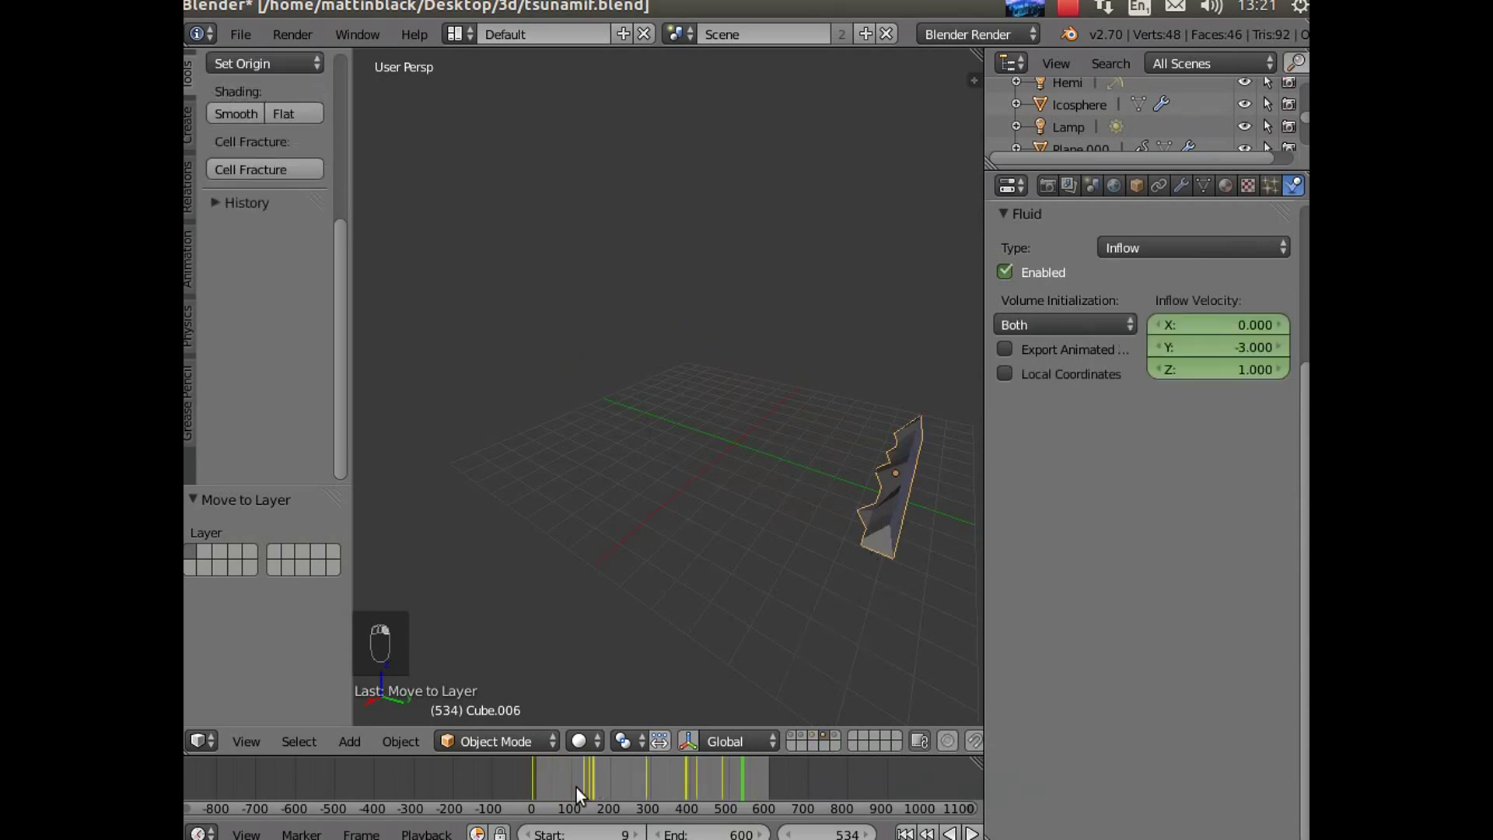
# Step: Scrub from frame 27 through 571 to watch the wave's shape and Inflow Velocity animate
pyautogui.click(541, 773)
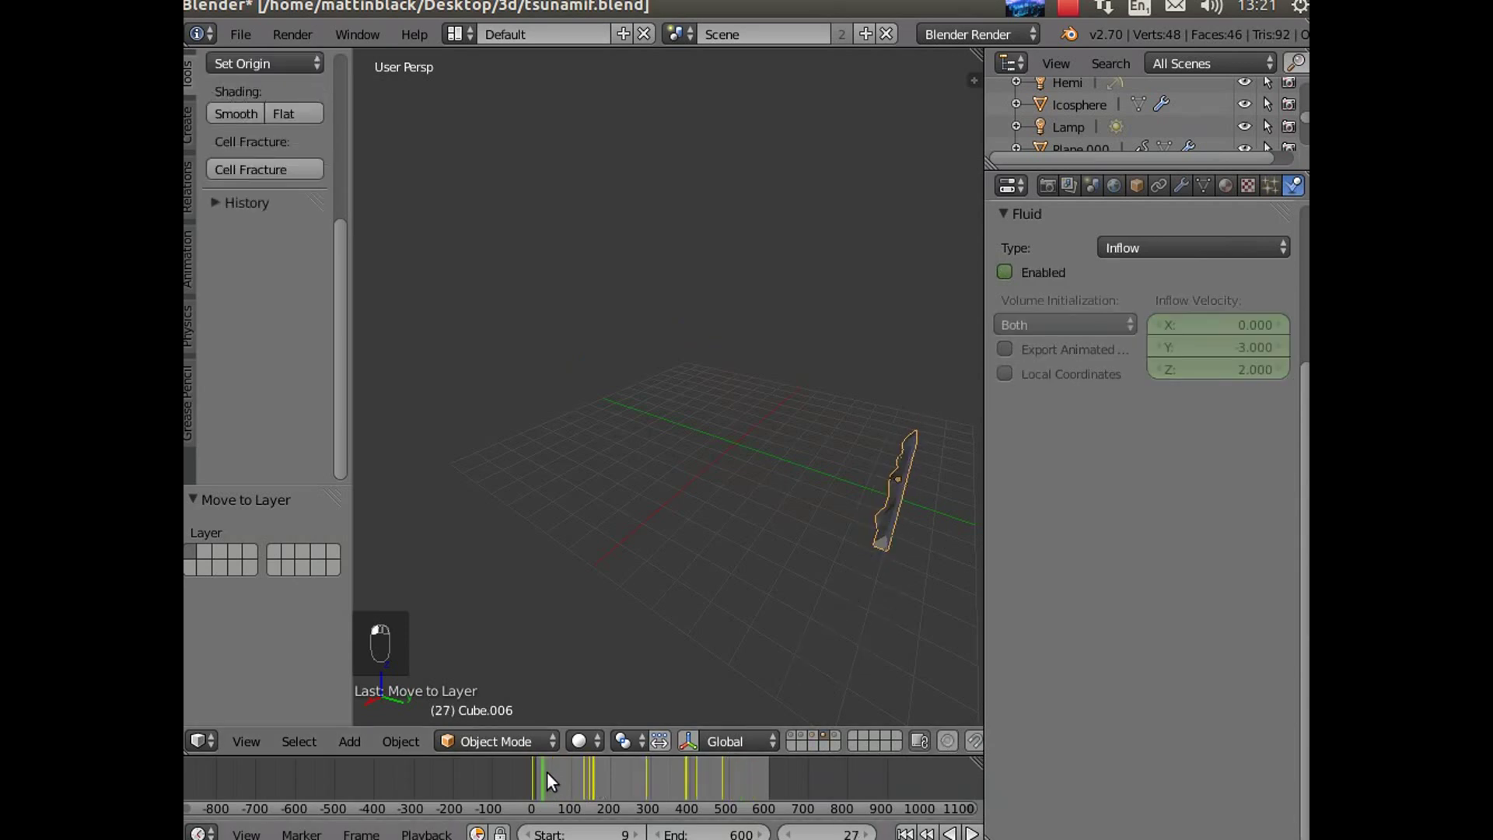
pyautogui.moveTo(541, 776); pyautogui.dragTo(761, 806)
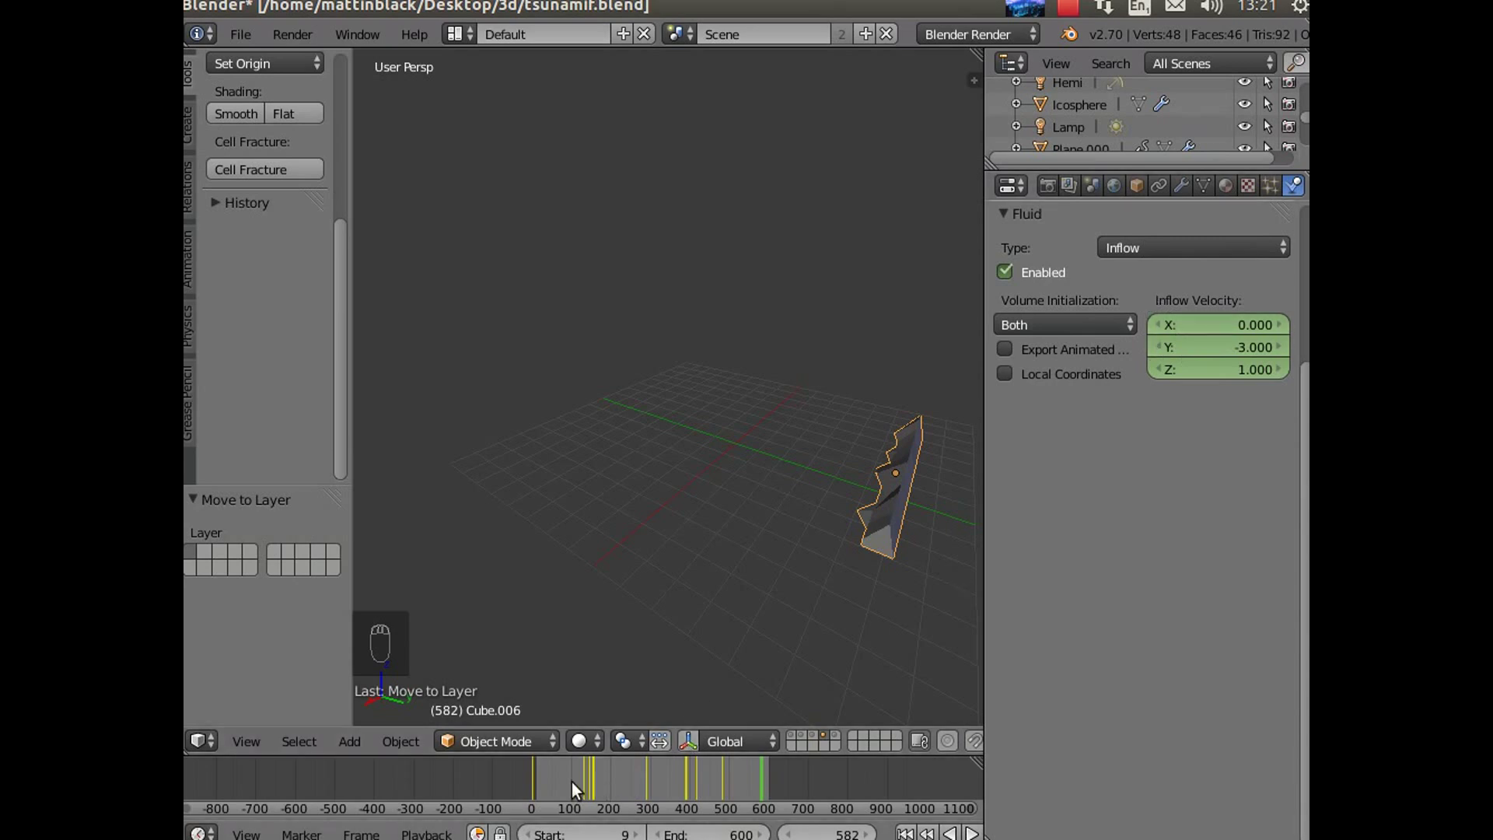
pyautogui.moveTo(572, 781); pyautogui.dragTo(595, 778)
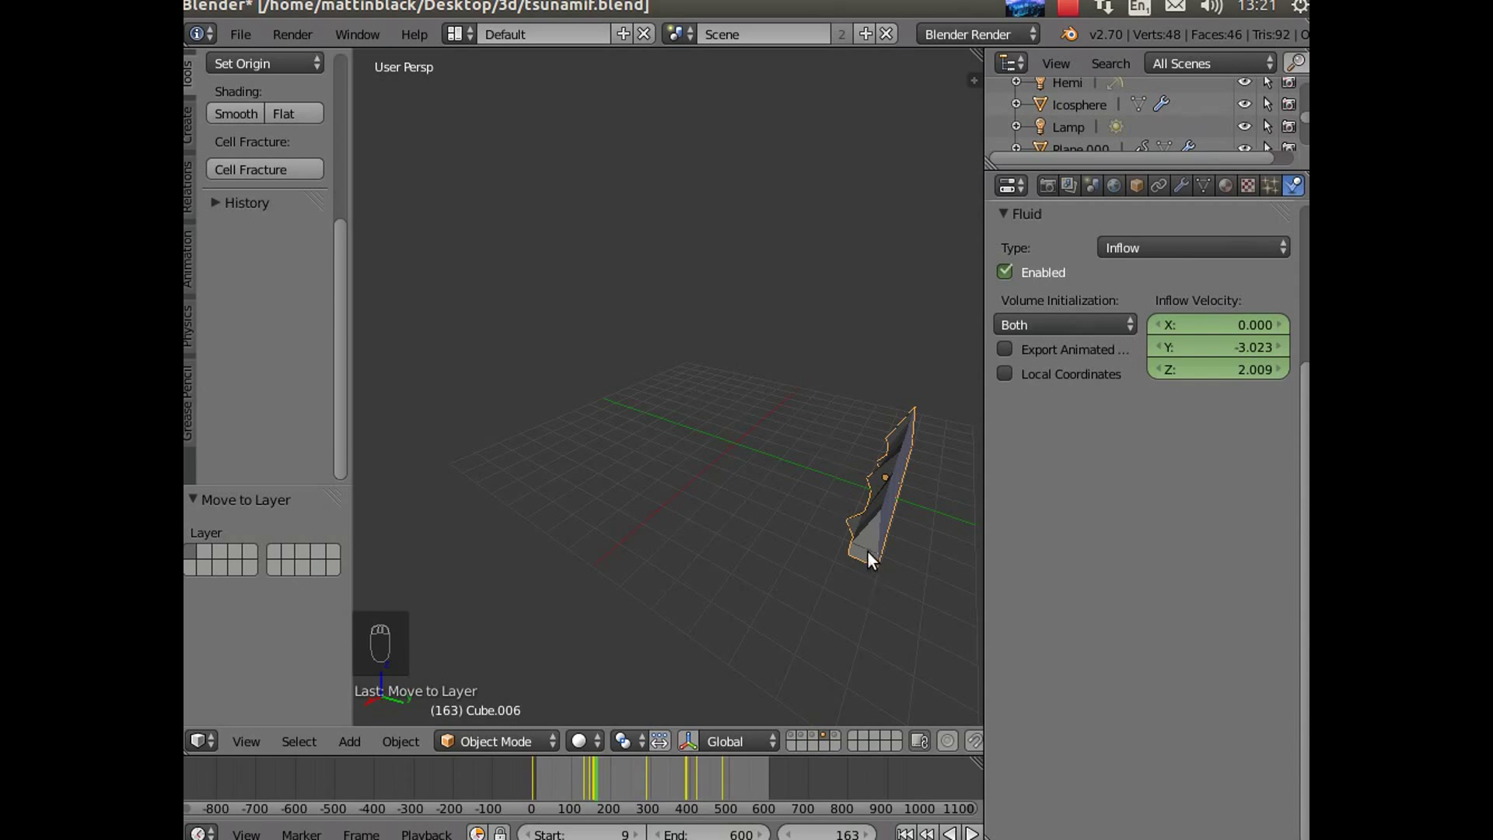
pyautogui.moveTo(611, 776); pyautogui.dragTo(646, 776)
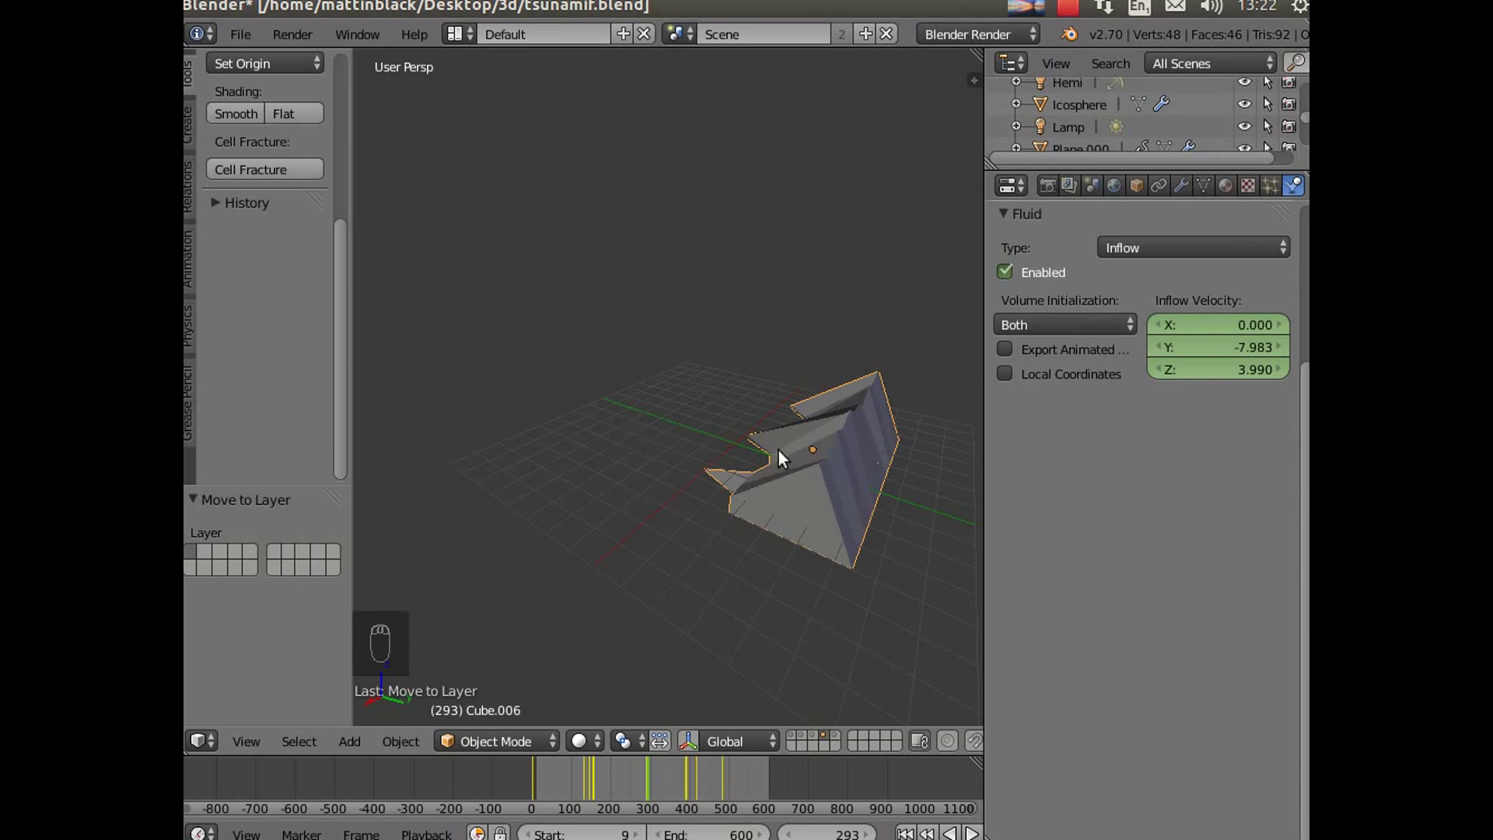
pyautogui.moveTo(652, 785); pyautogui.dragTo(757, 794)
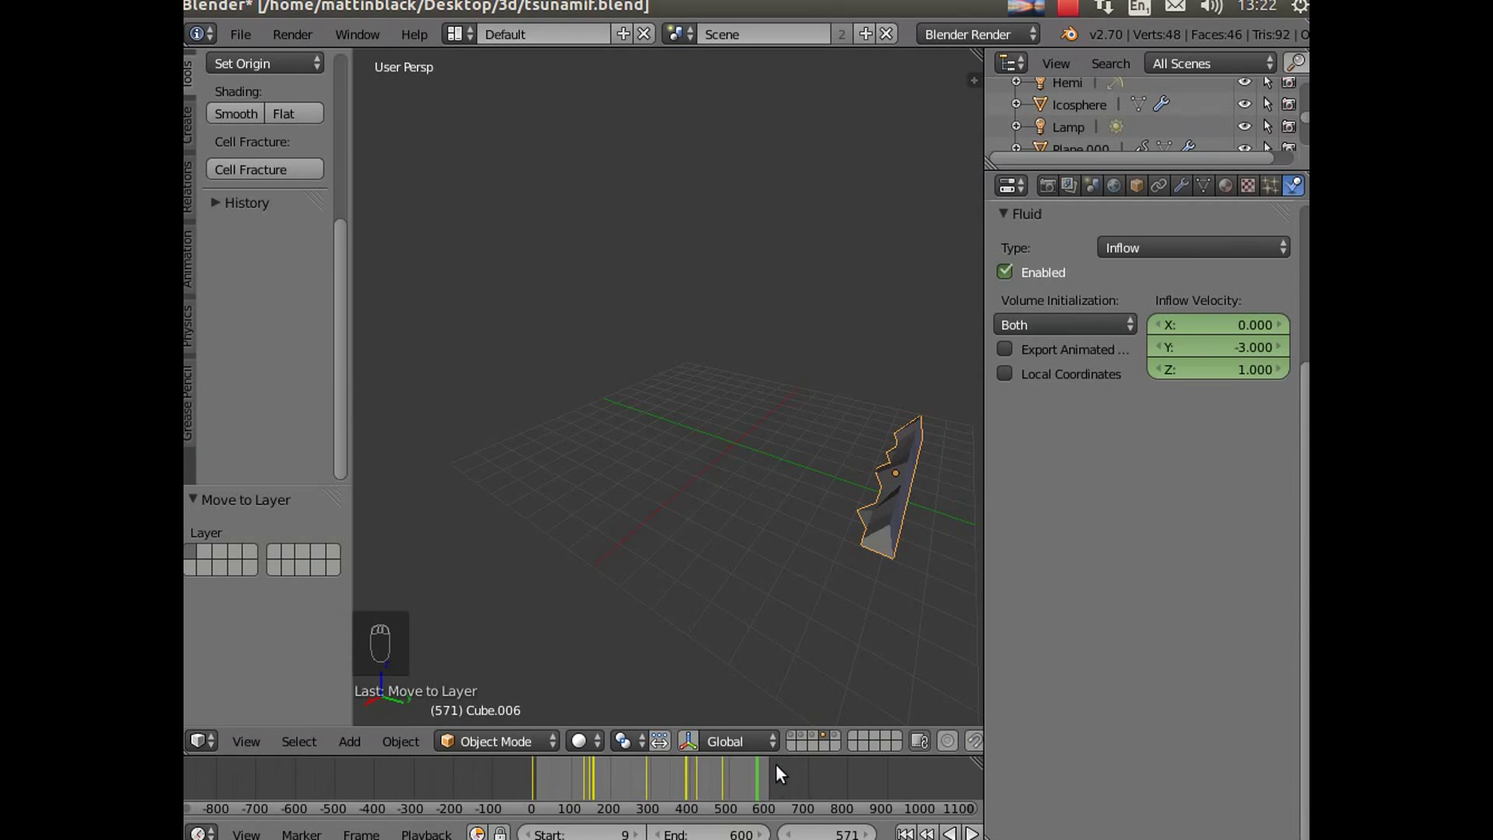
pyautogui.keyDown('shift'); pyautogui.click(793, 737); pyautogui.keyUp('shift')
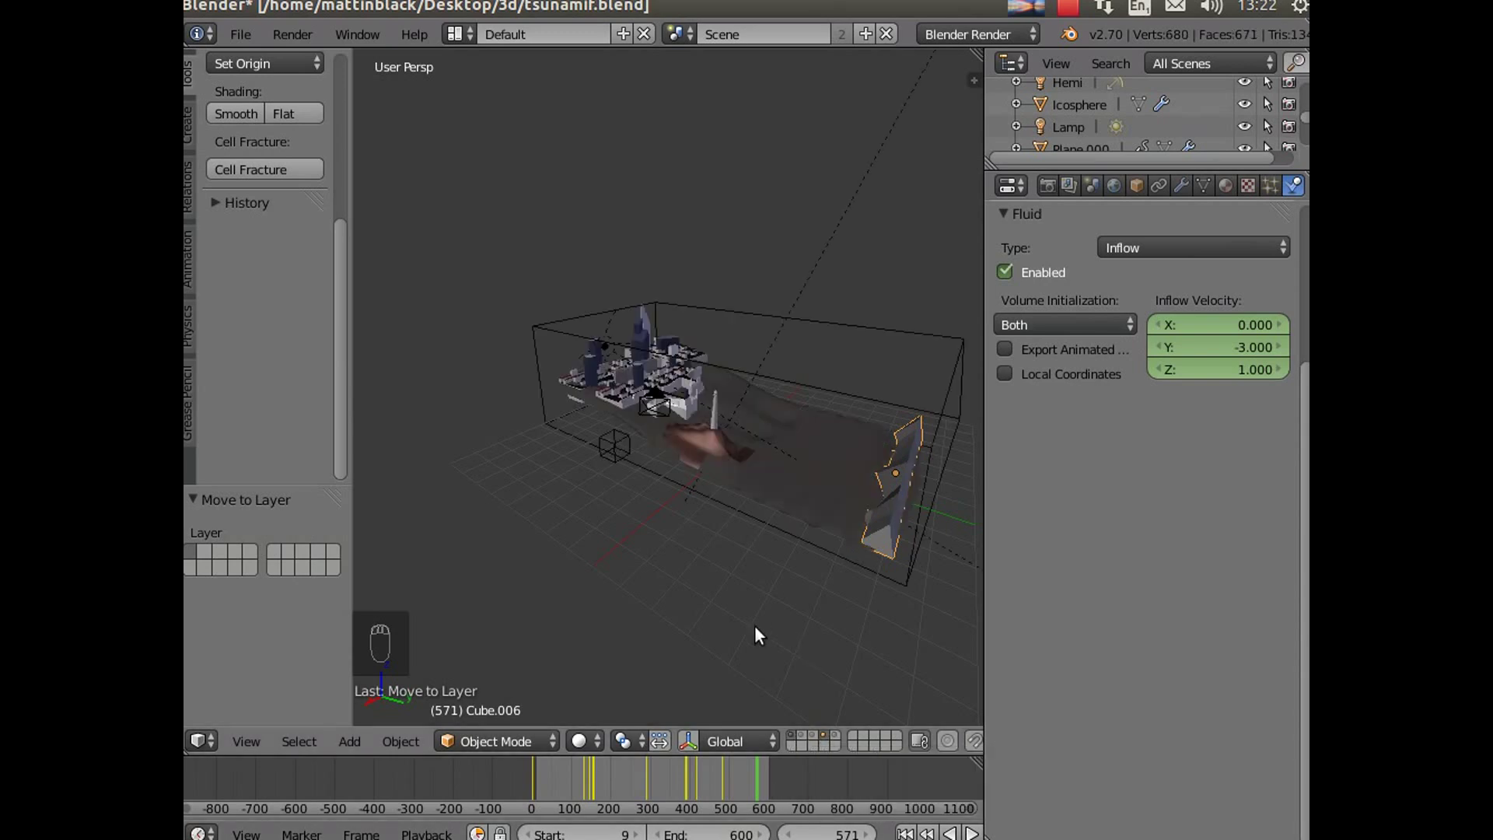
# Step: Play the baked fluid simulation from the start frame, select the domain, replay it, and stop
pyautogui.click(905, 834)
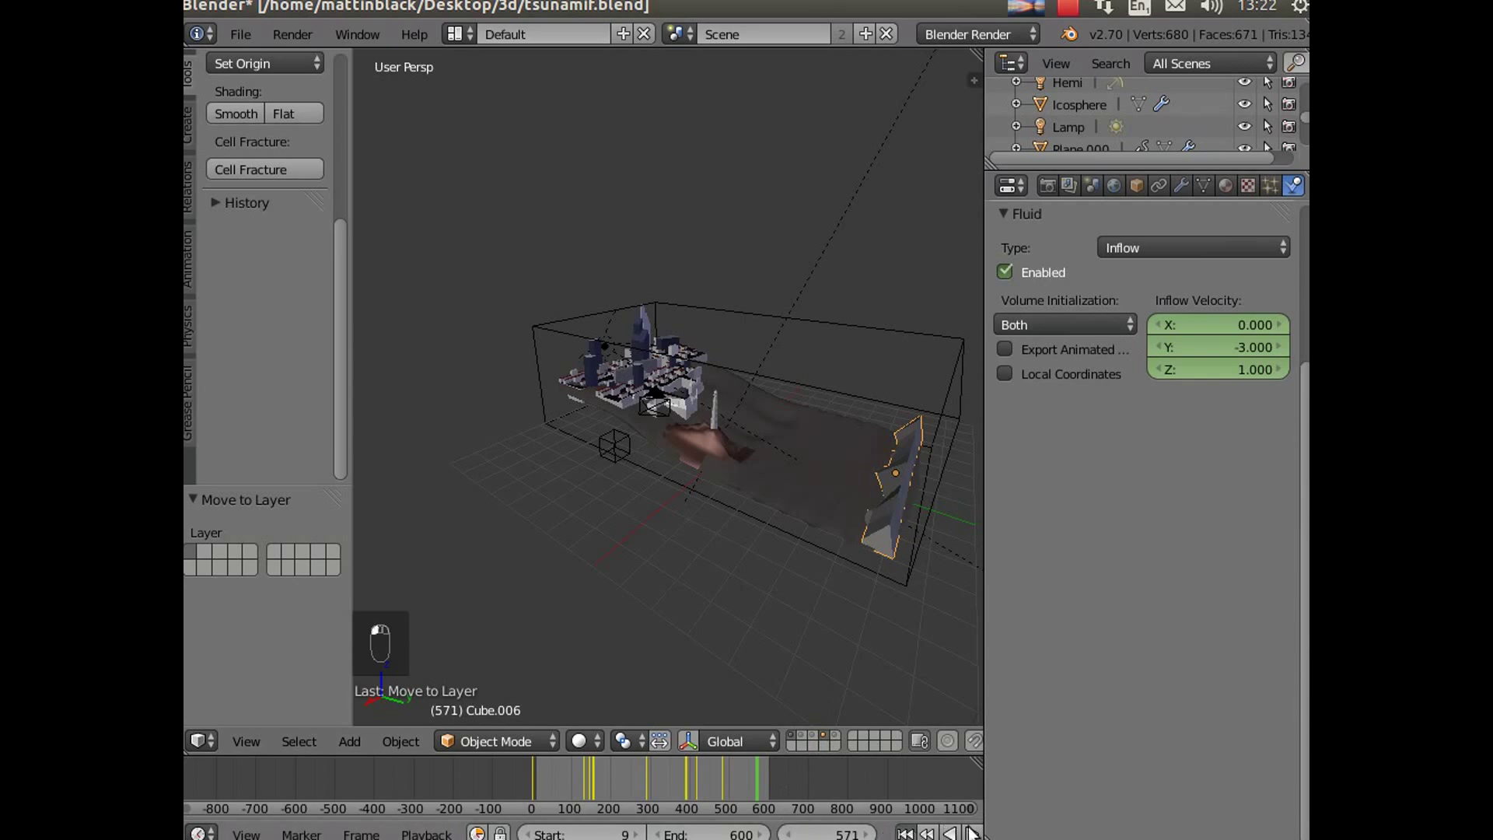
pyautogui.click(971, 833)
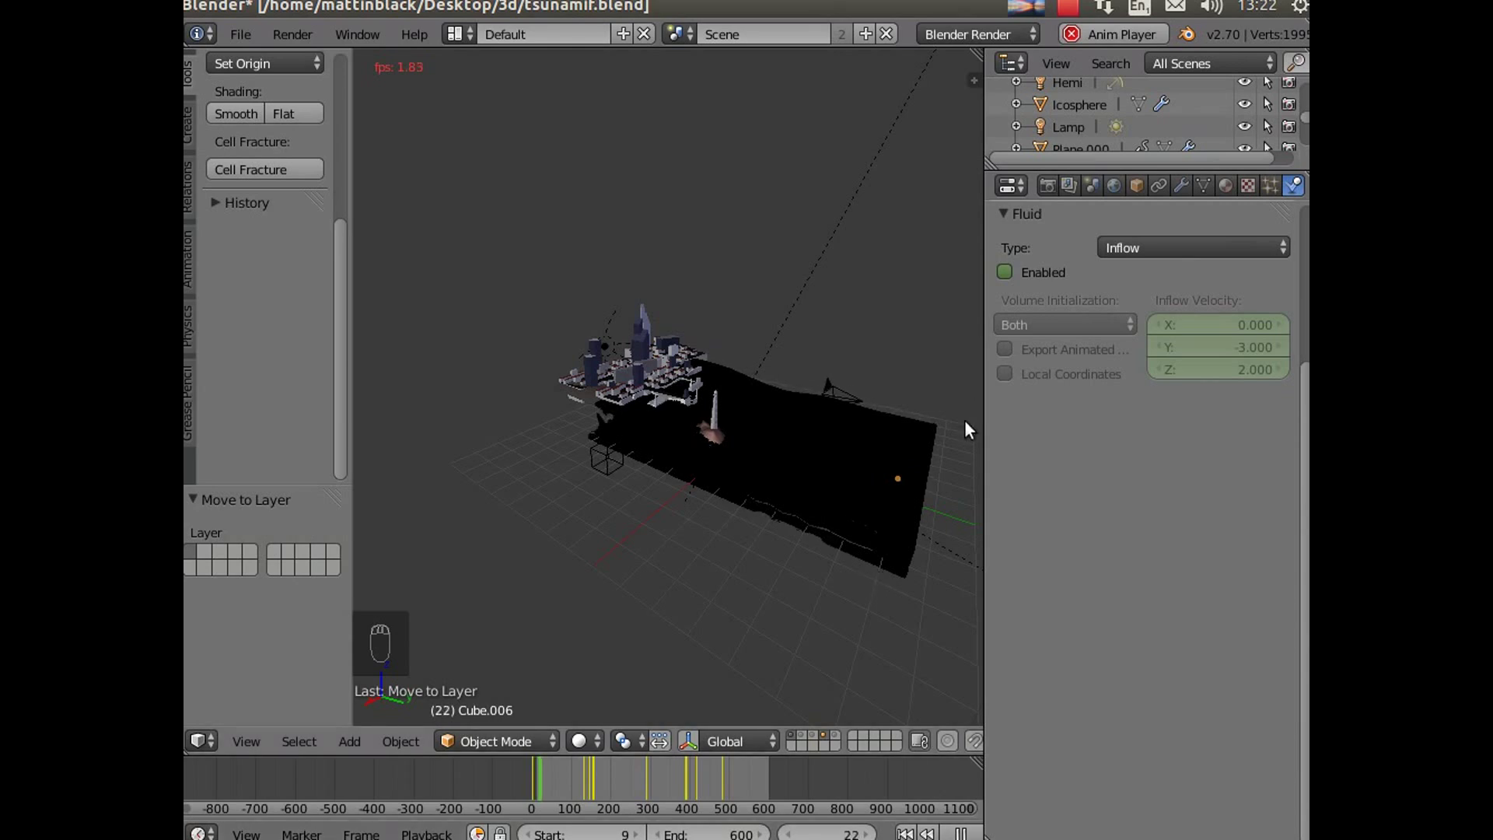
pyautogui.rightClick(833, 443)
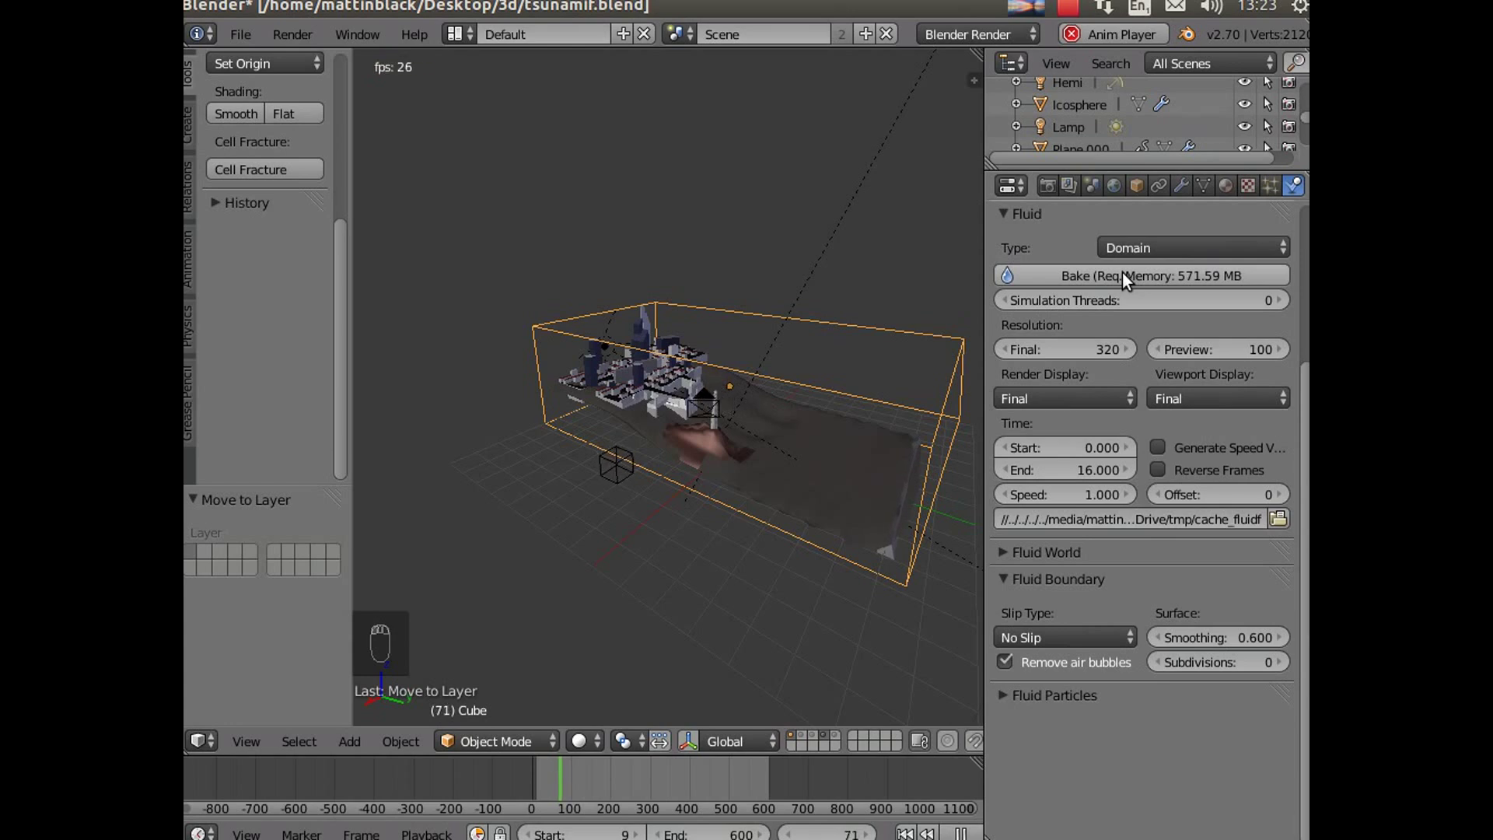
pyautogui.press('Escape')
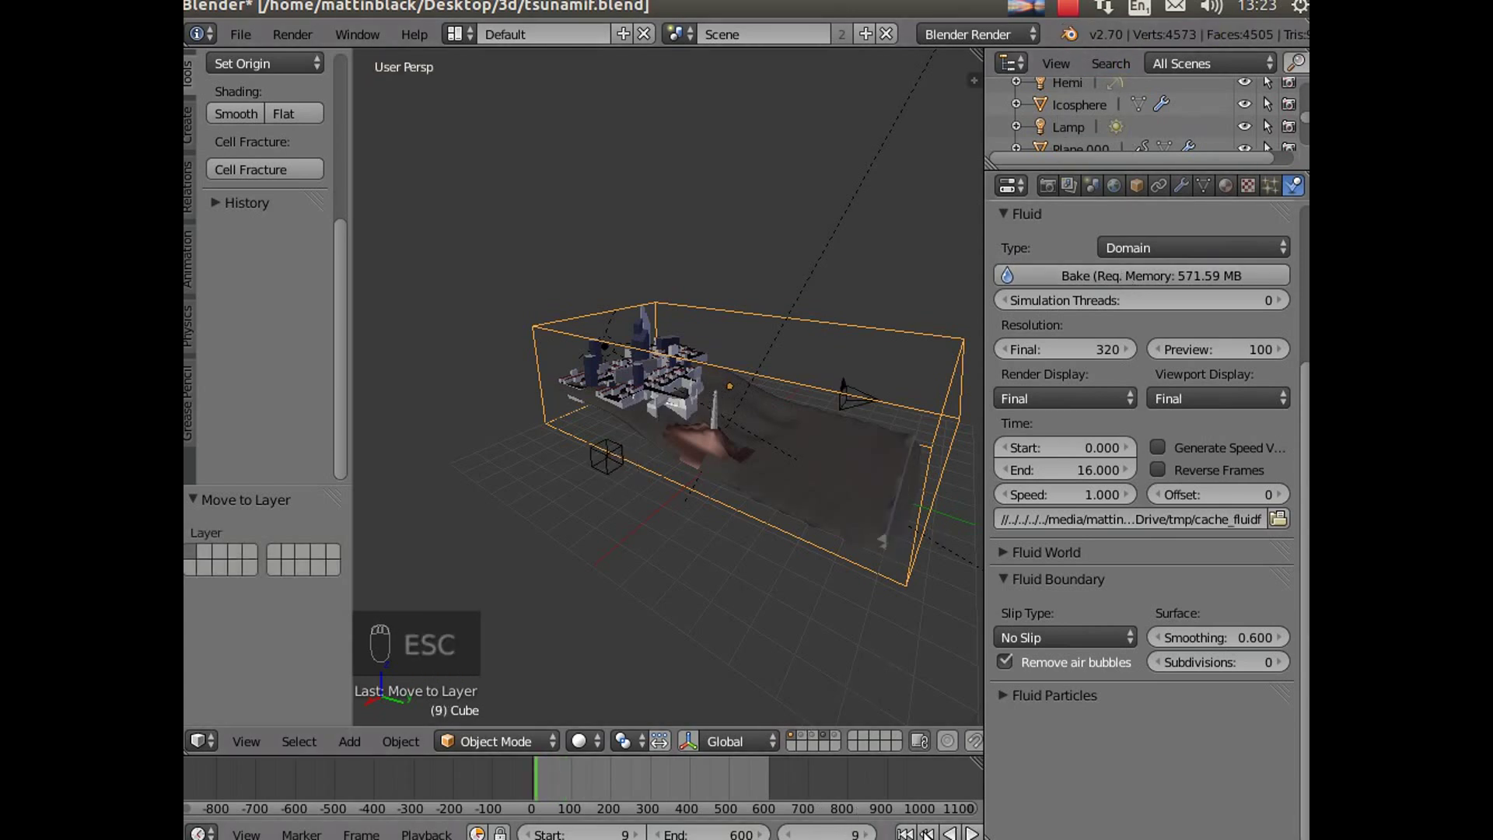
pyautogui.click(972, 832)
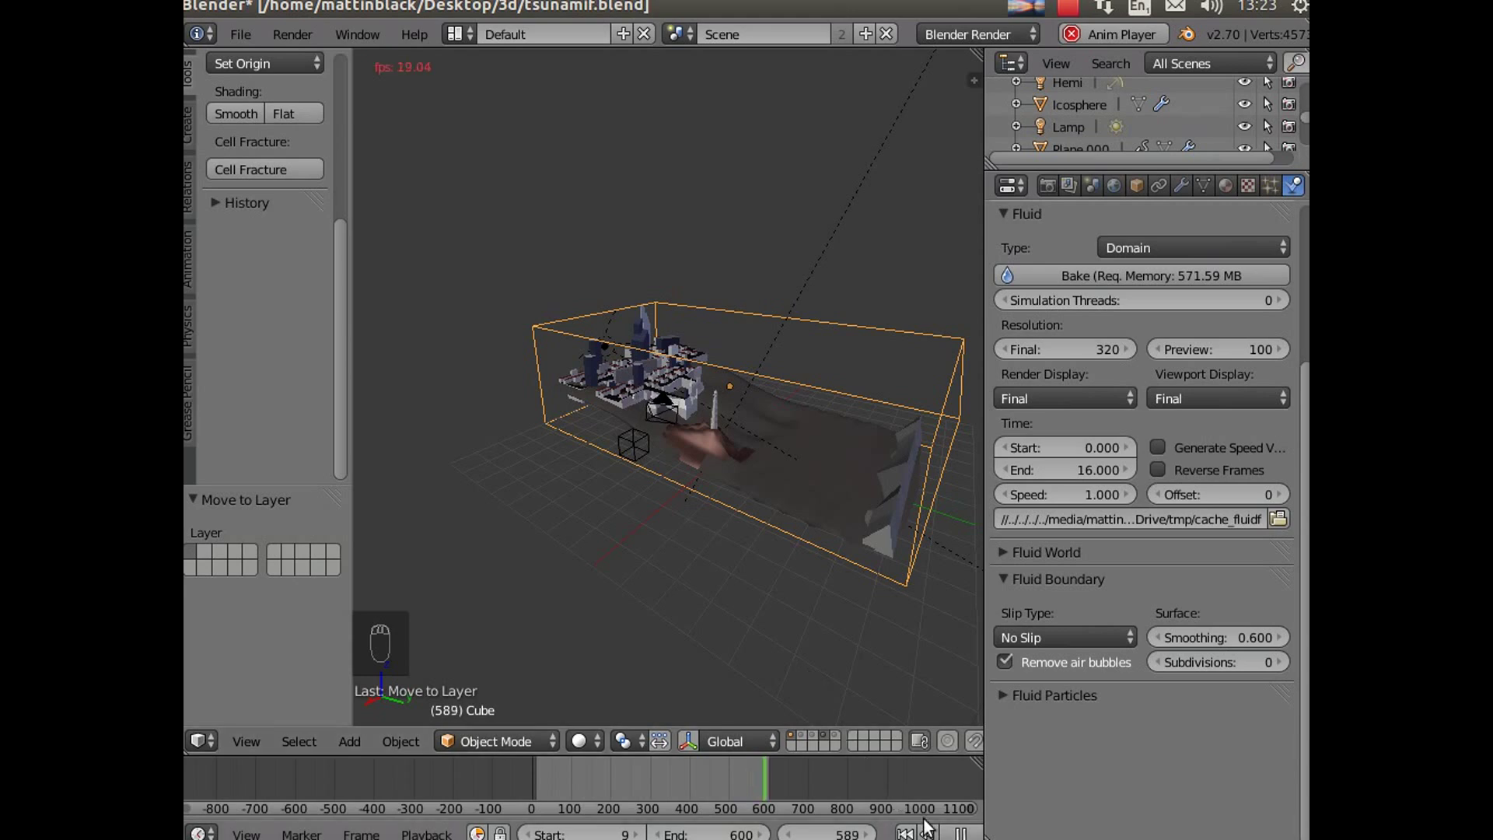
pyautogui.hotkey('alt', 'a')
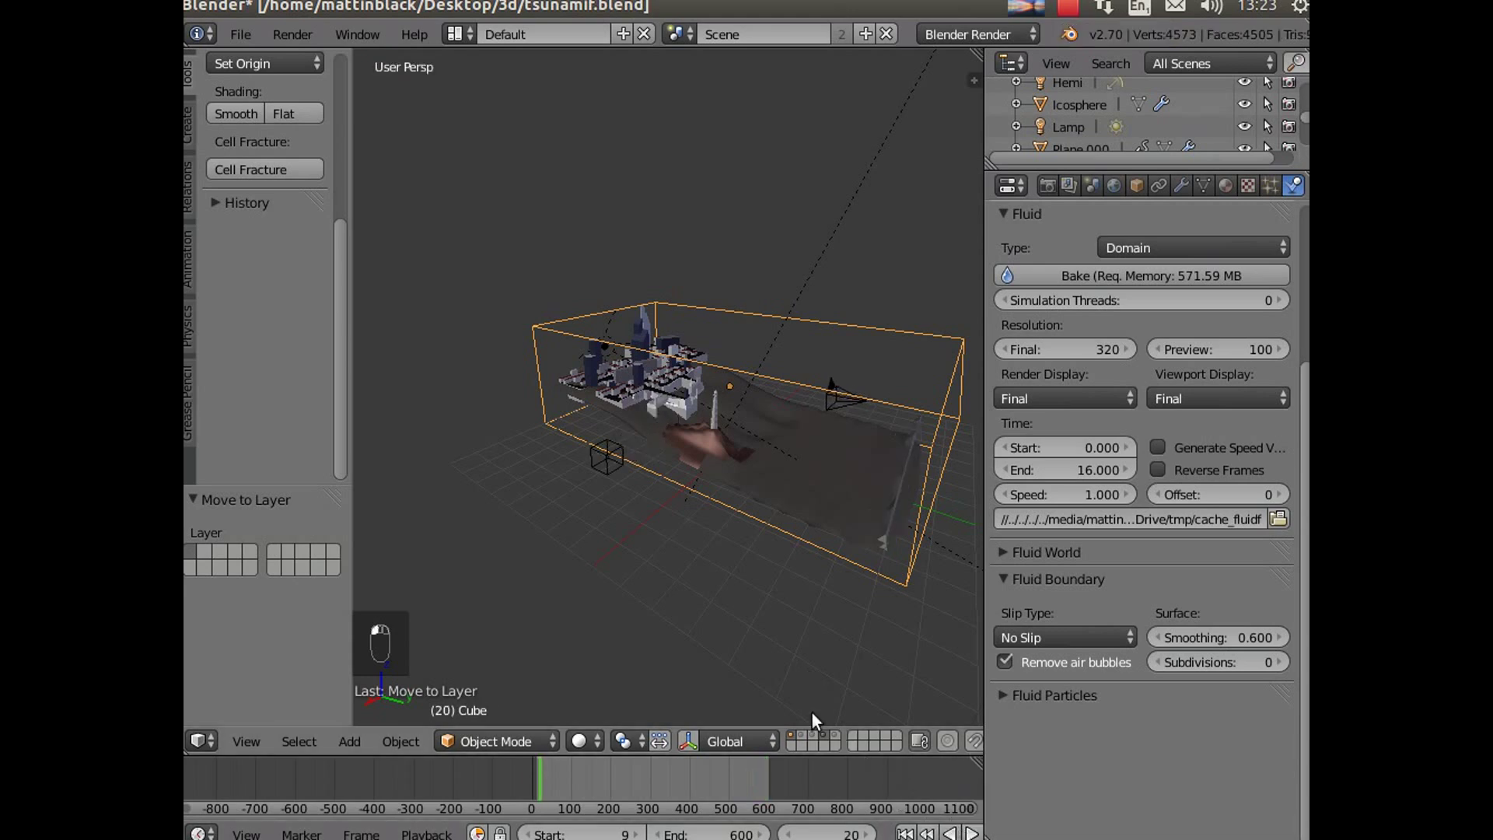
# Step: Select the fluid domain box and bring up its material's texture settings
pyautogui.rightClick(606, 467)
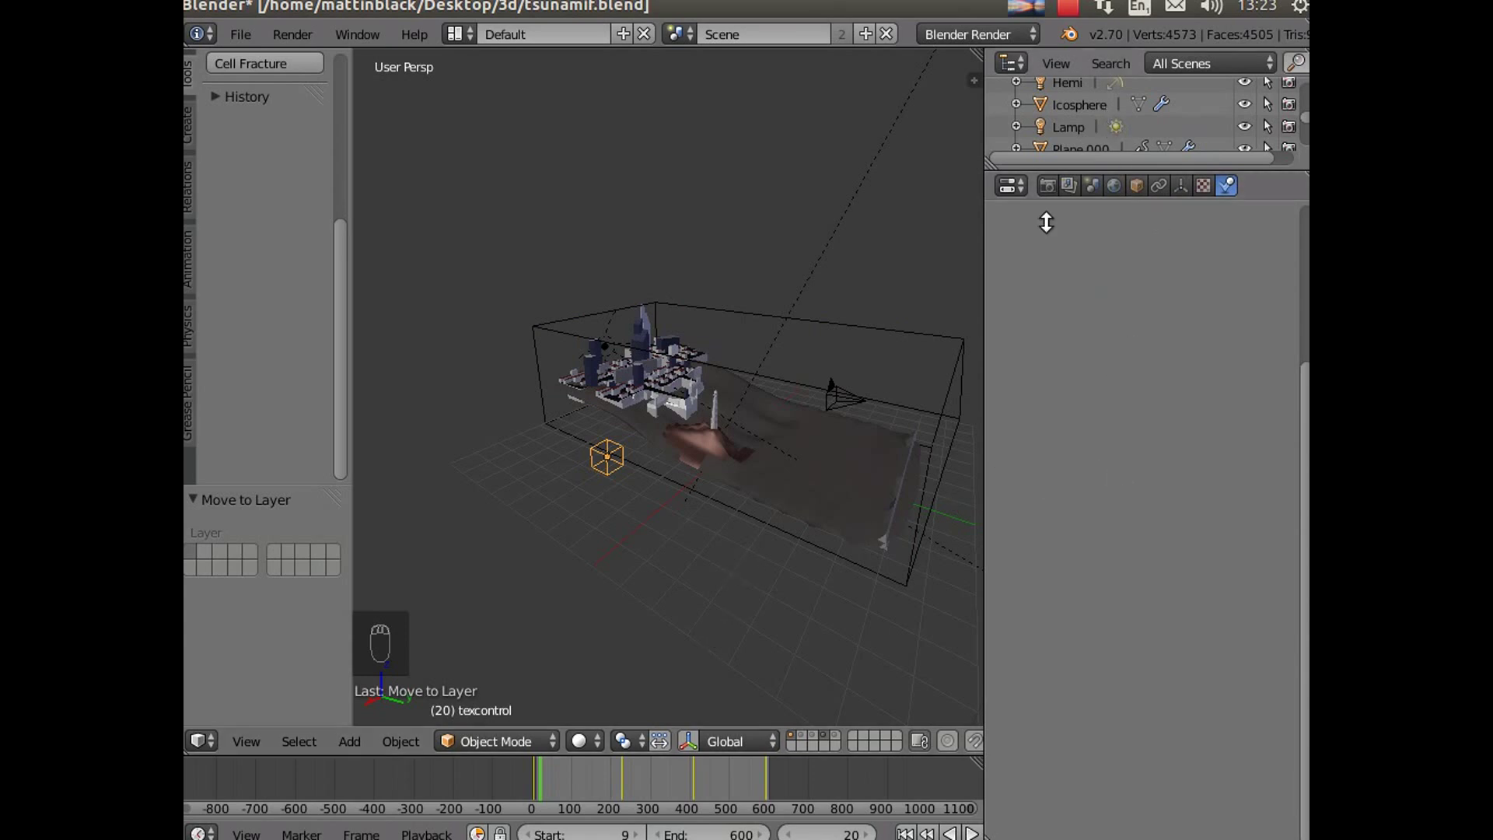
pyautogui.rightClick(880, 327)
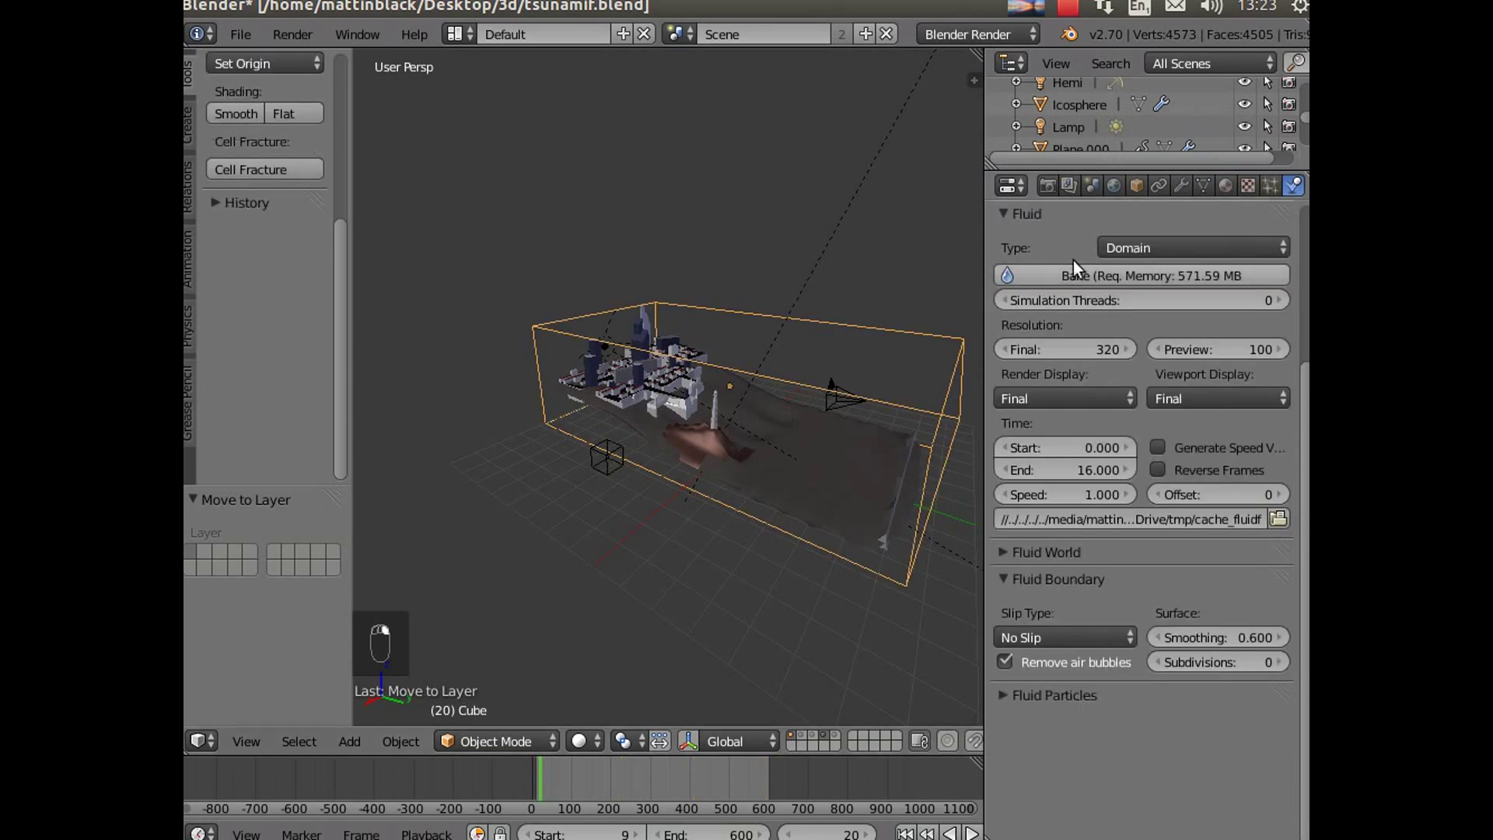
pyautogui.click(1226, 185)
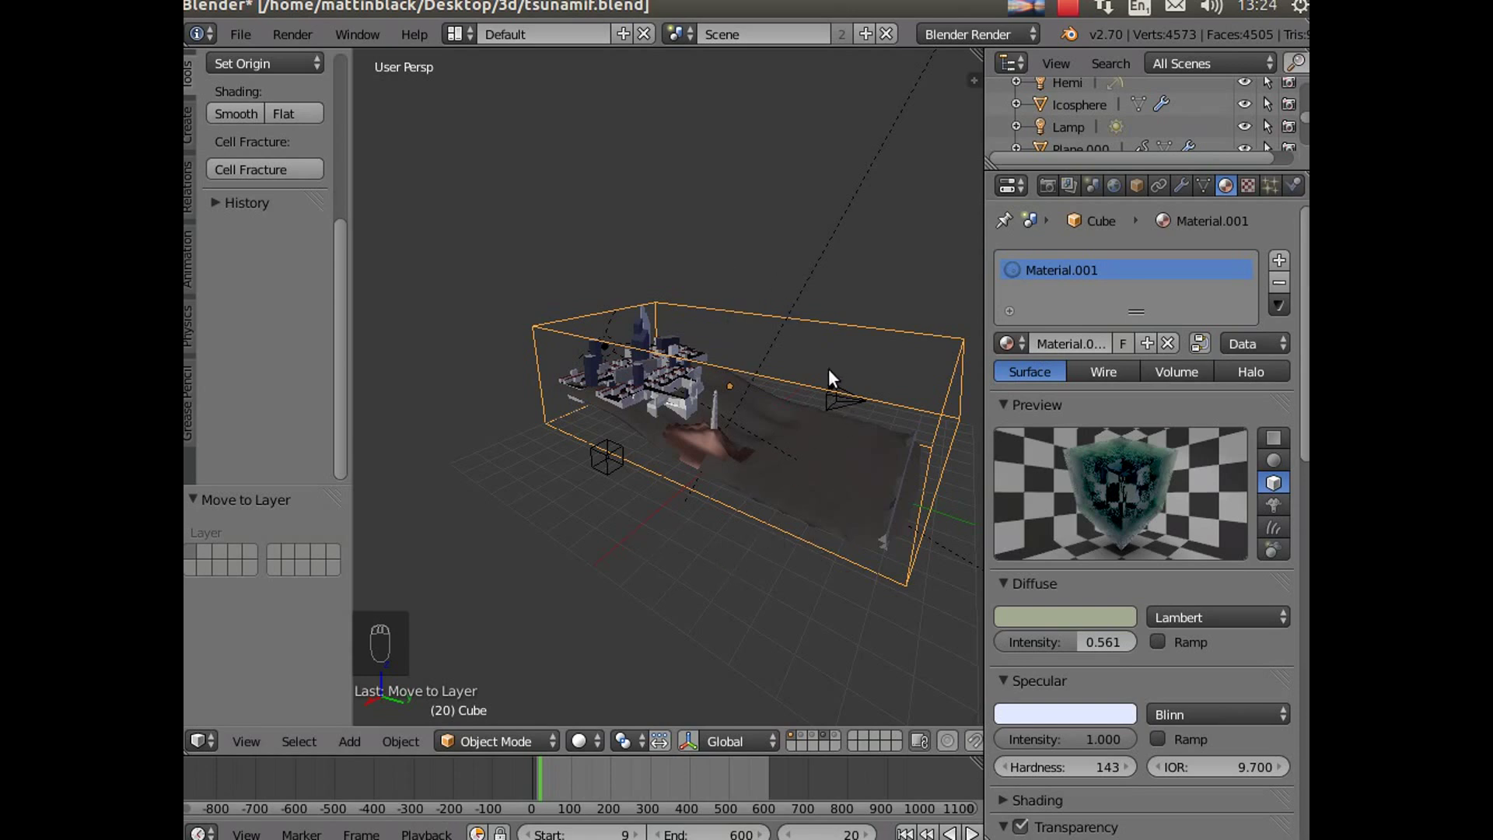
pyautogui.click(1246, 185)
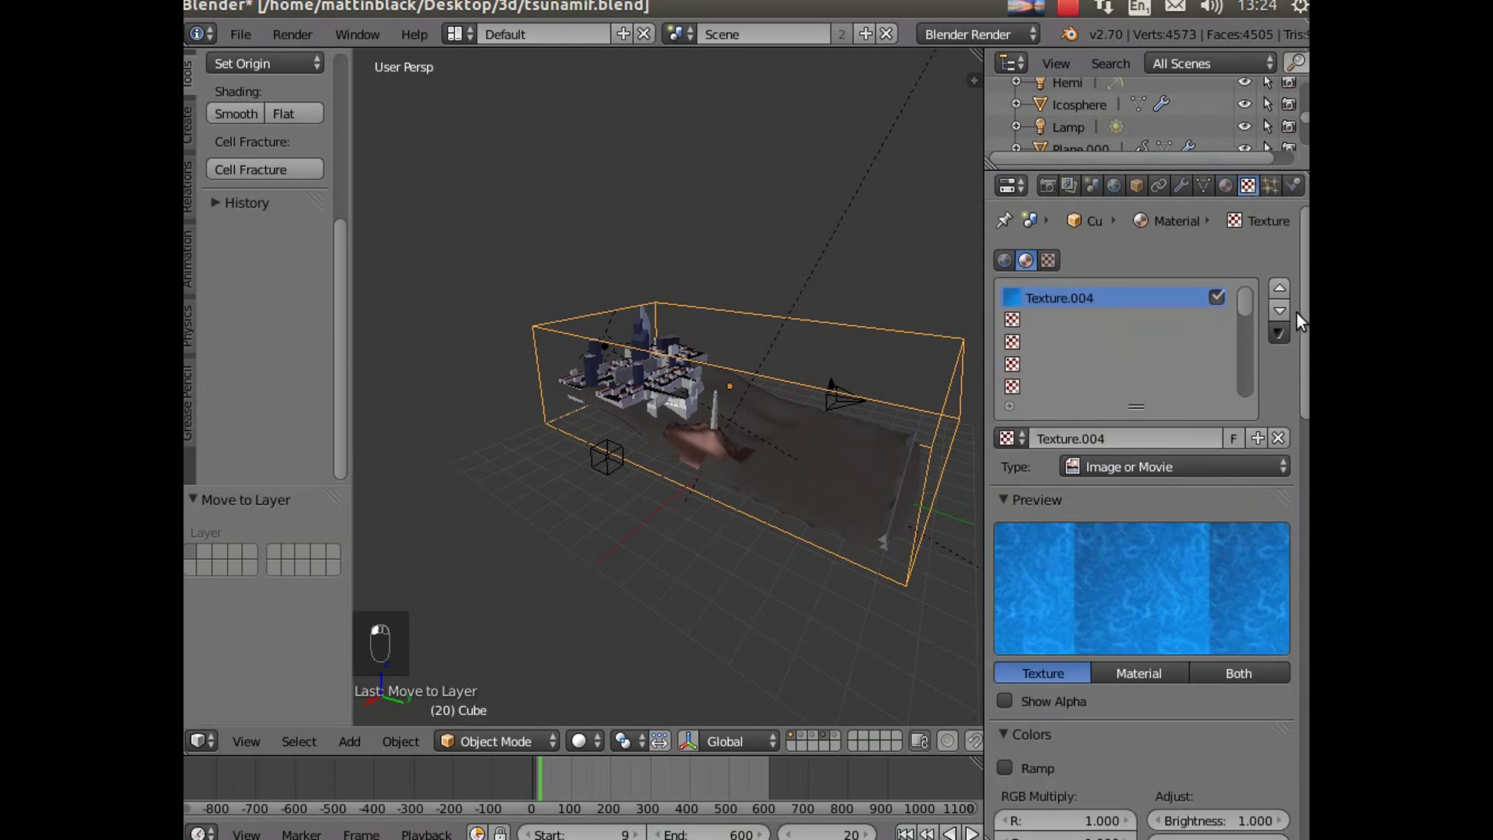
# Step: Preview Sea_Texture as Both, inspect its Object mapping from texcontrol, then select texcontrol
pyautogui.scroll(-3, 1287, 373)
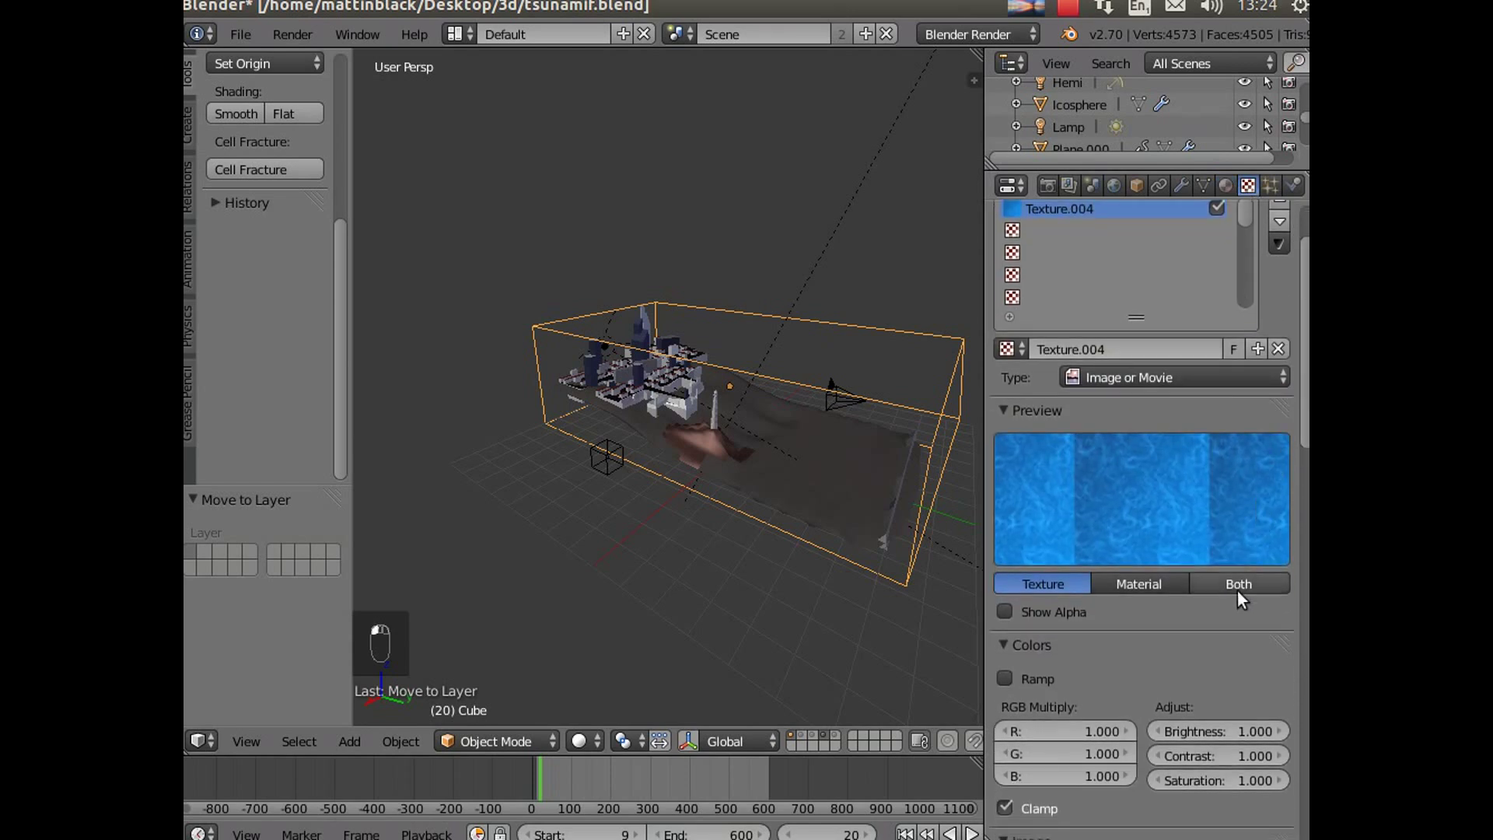
pyautogui.click(1239, 587)
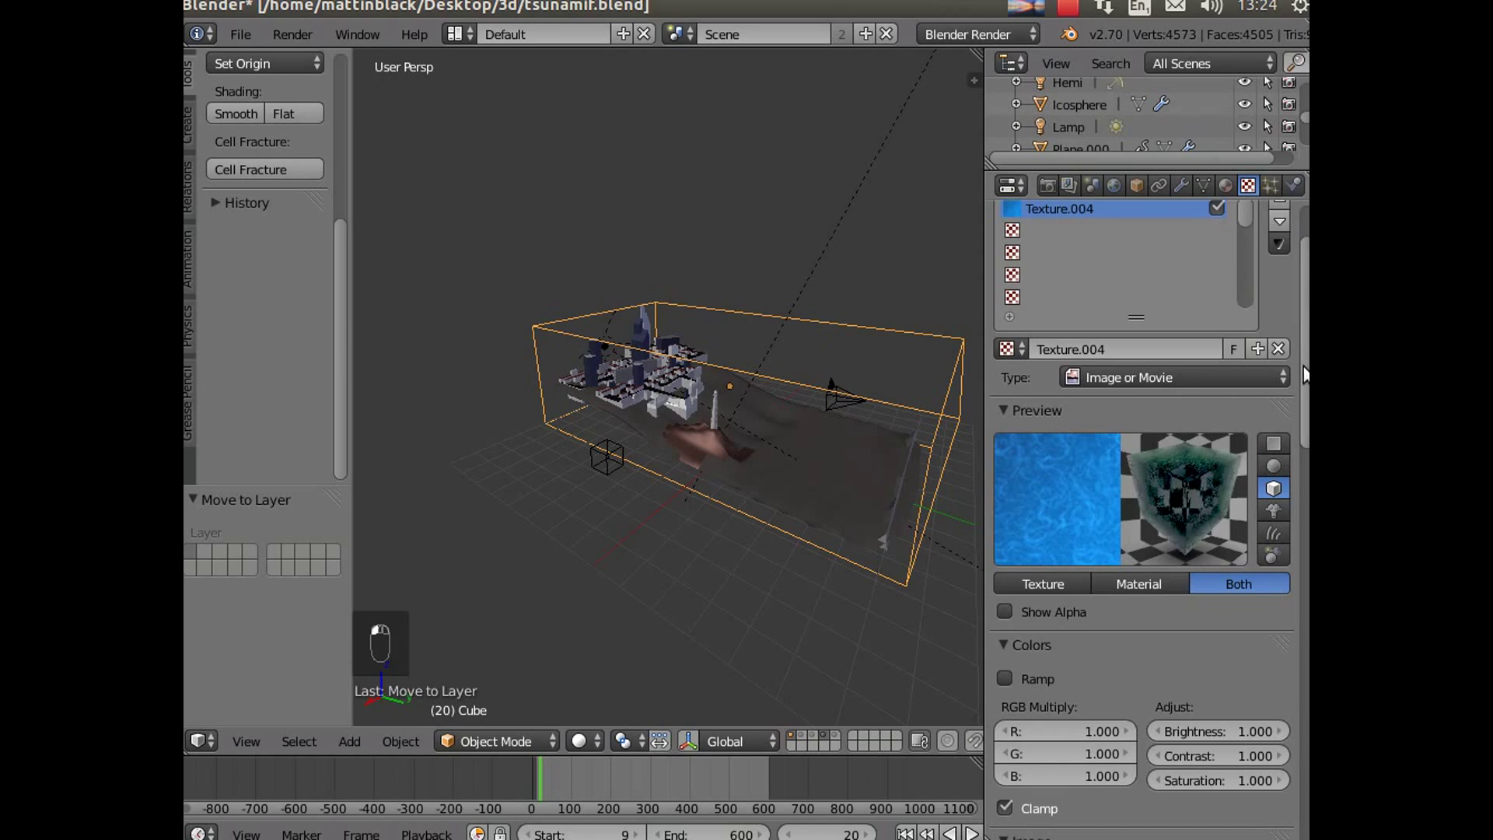
pyautogui.scroll(-4, 1300, 362)
pyautogui.scroll(-4, 1143, 513)
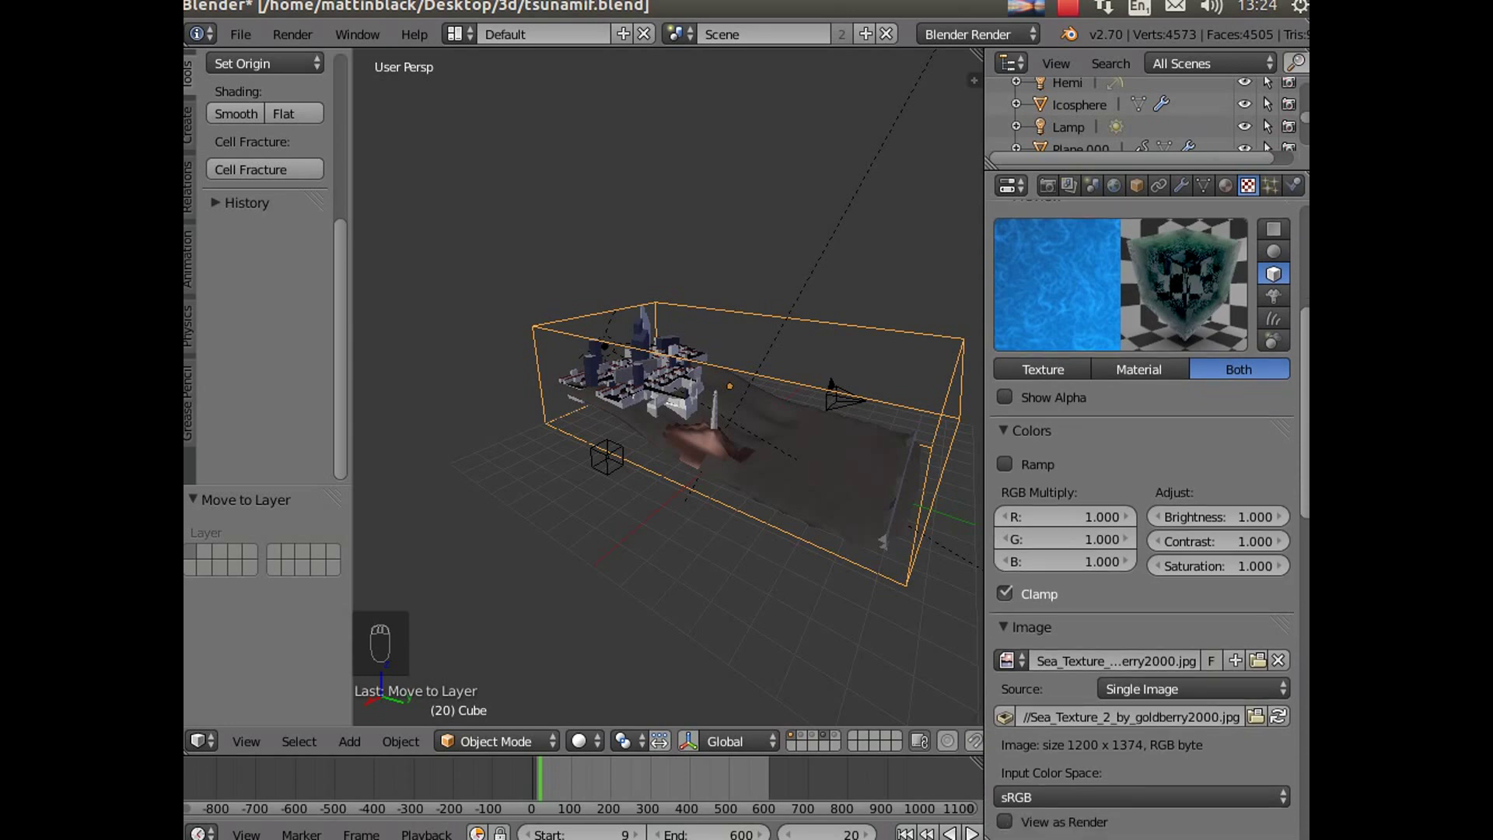
pyautogui.scroll(-1, 1142, 514)
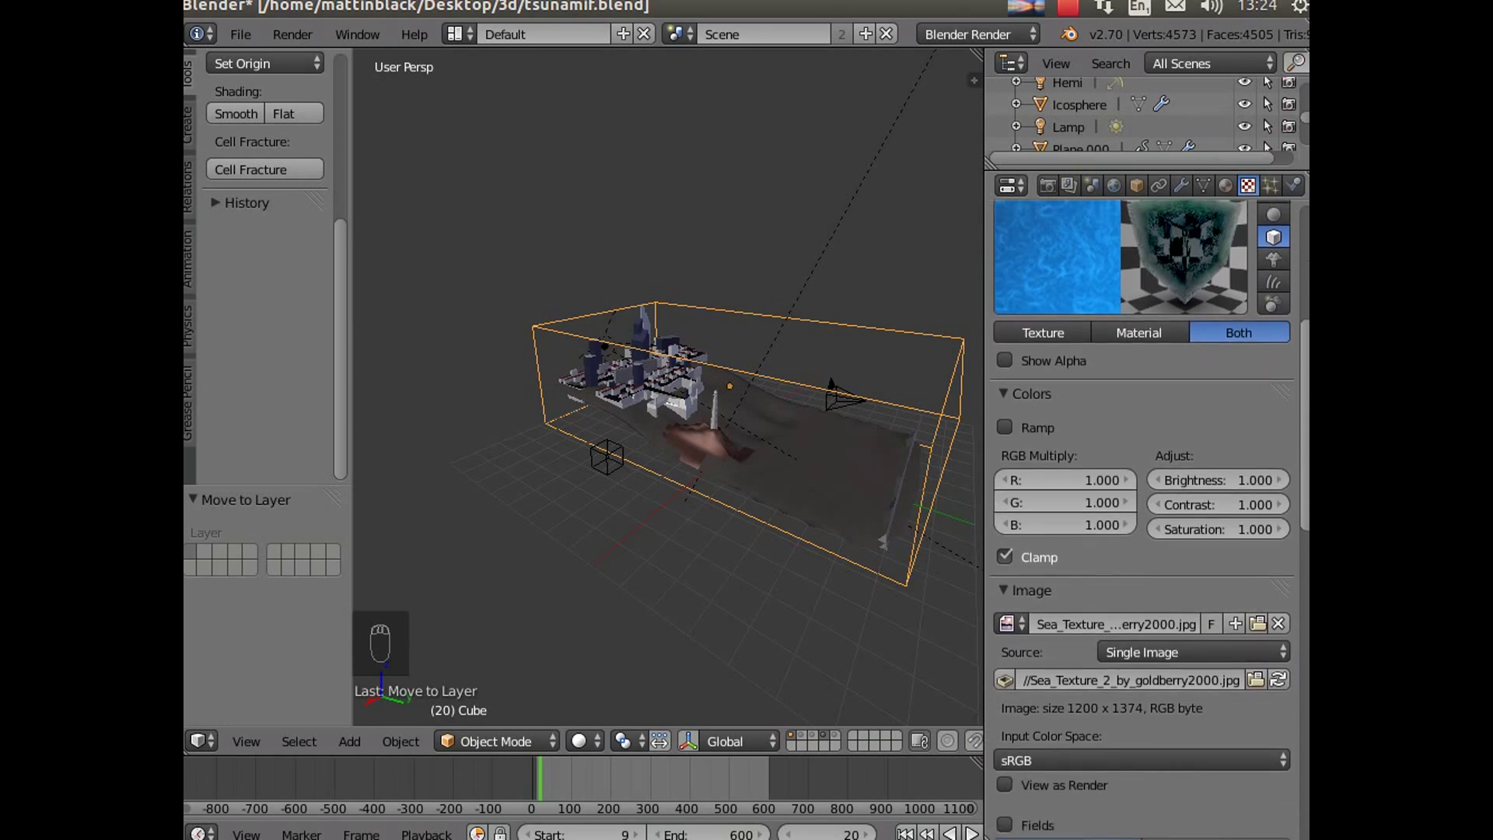
pyautogui.scroll(-8, 1143, 514)
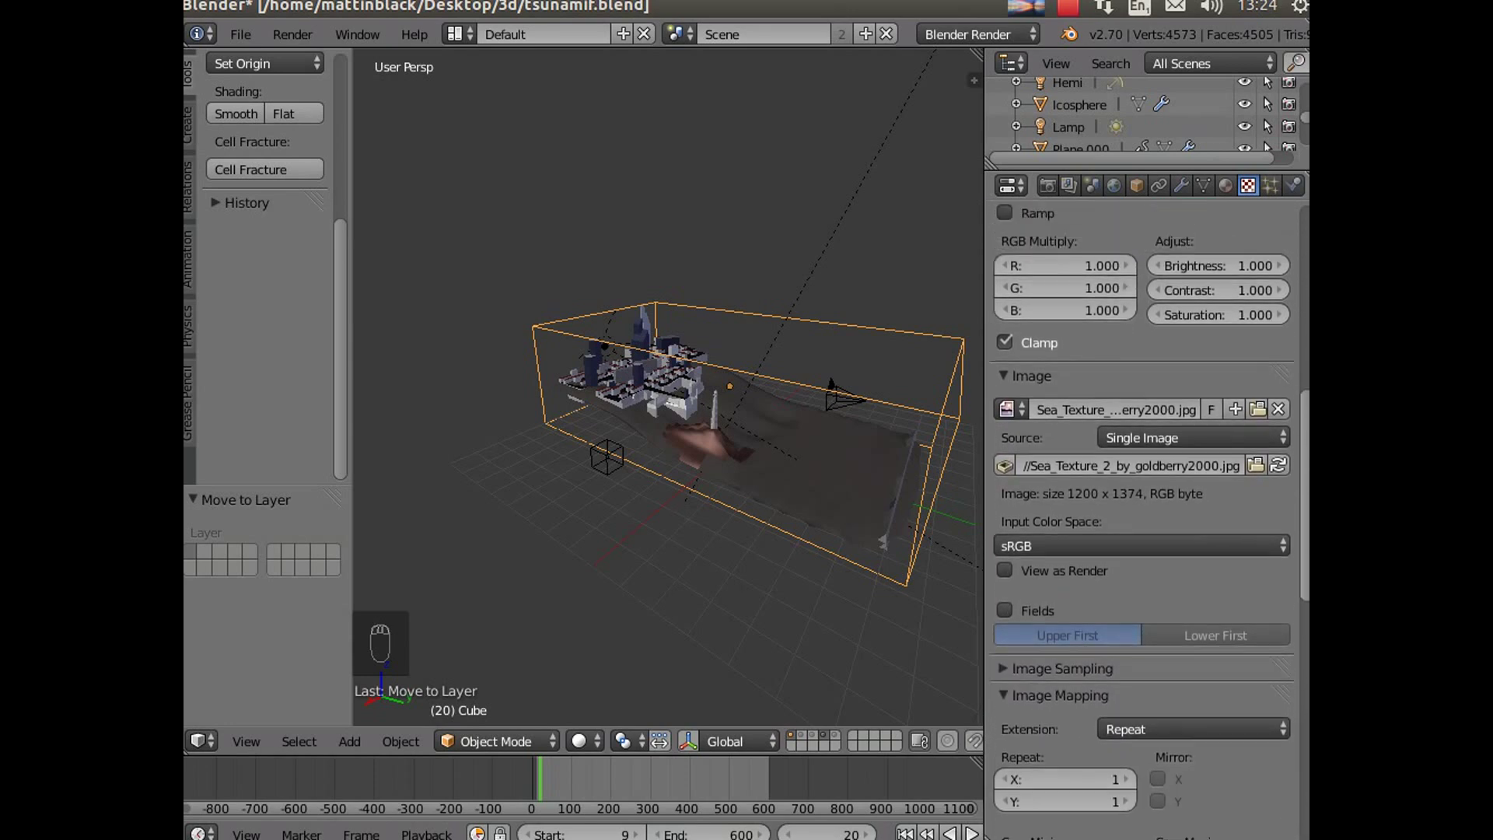
pyautogui.scroll(5, 1143, 514)
pyautogui.scroll(-11, 1143, 514)
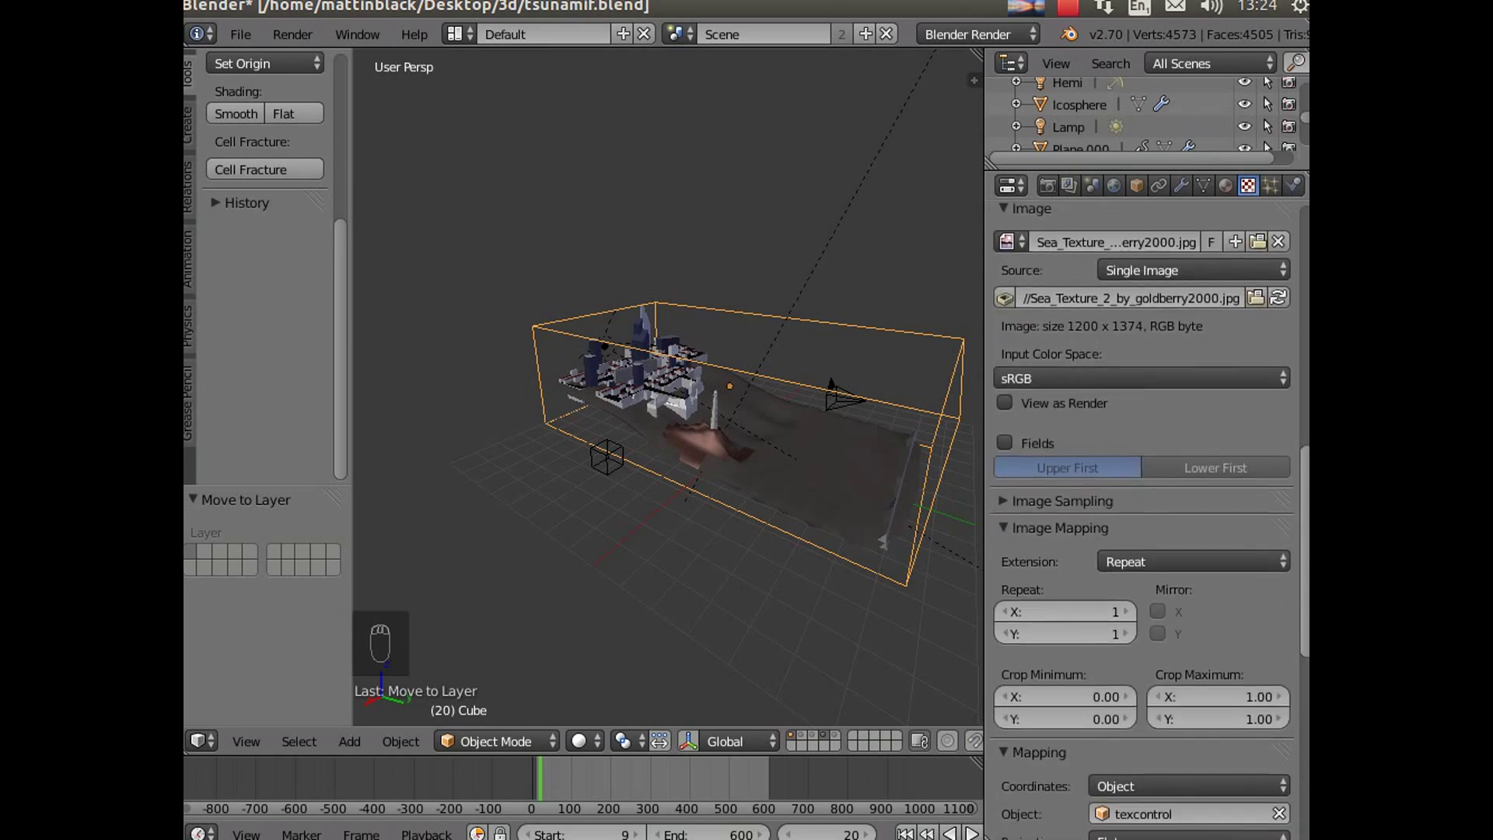
pyautogui.scroll(-14, 1257, 603)
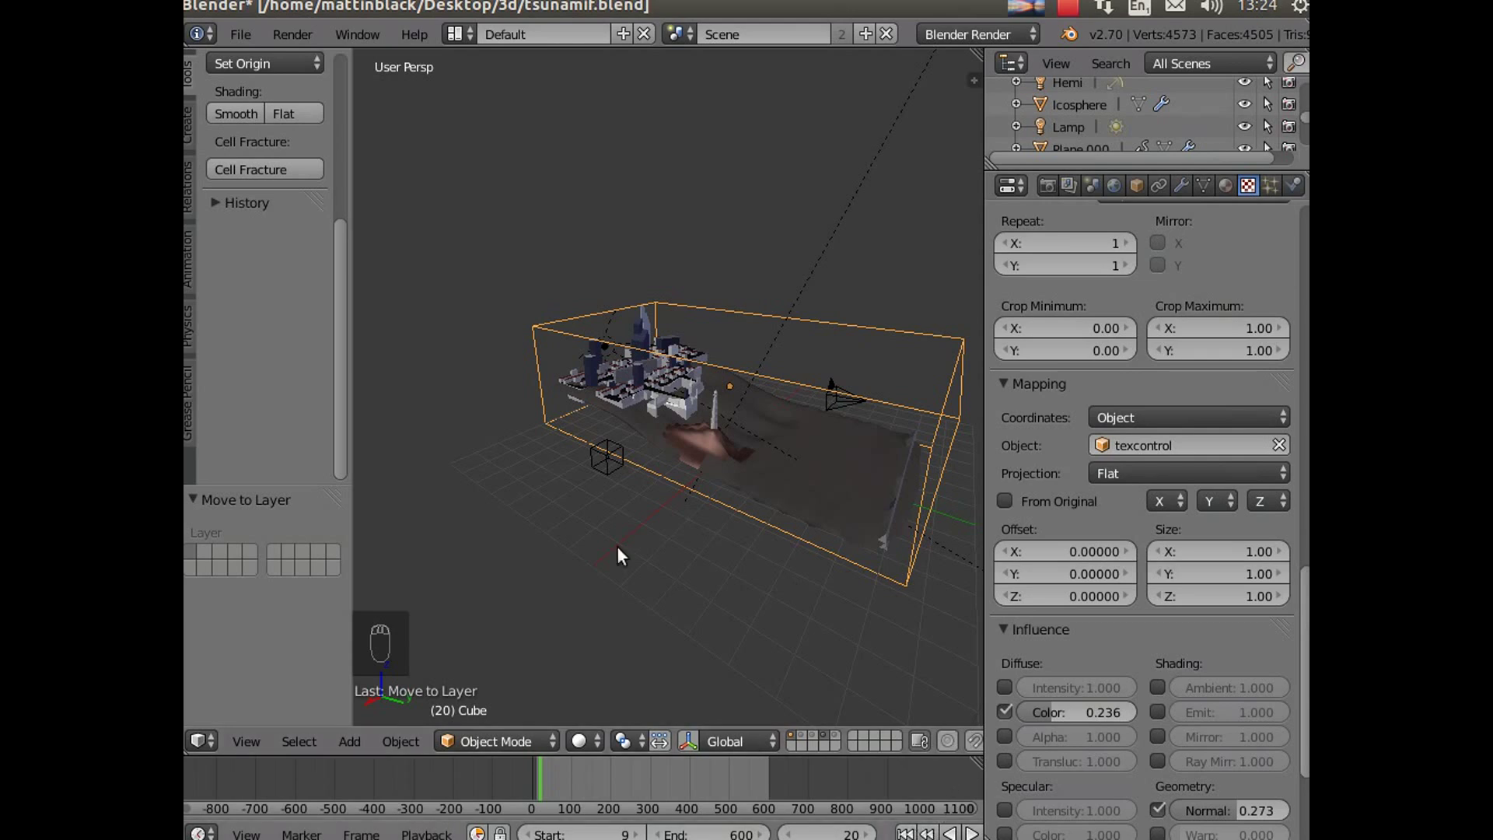
pyautogui.rightClick(596, 444)
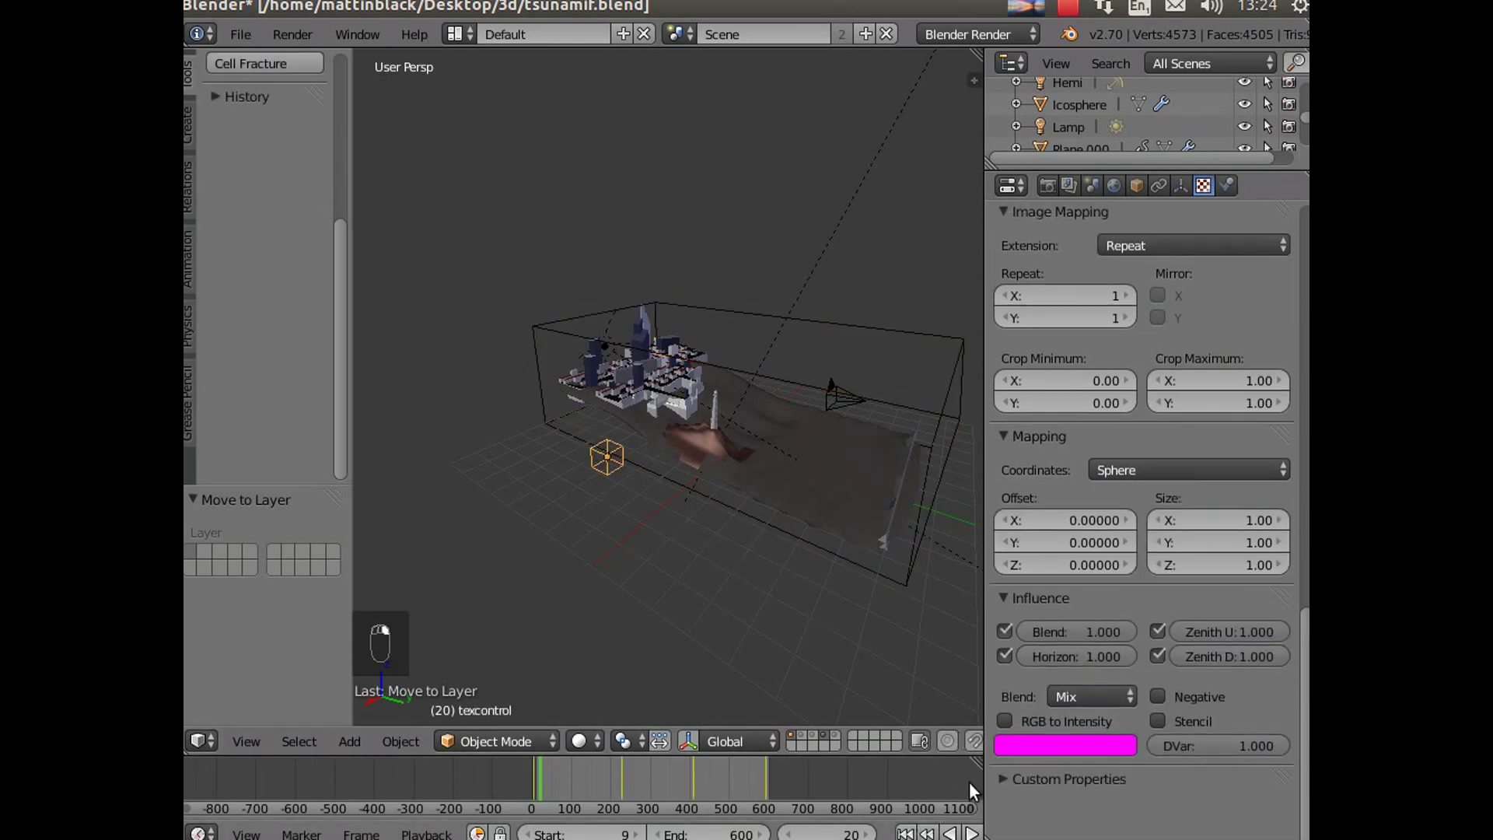
# Step: Rewind to the start frame and play the baked animation, stopping at frame 423
pyautogui.click(907, 832)
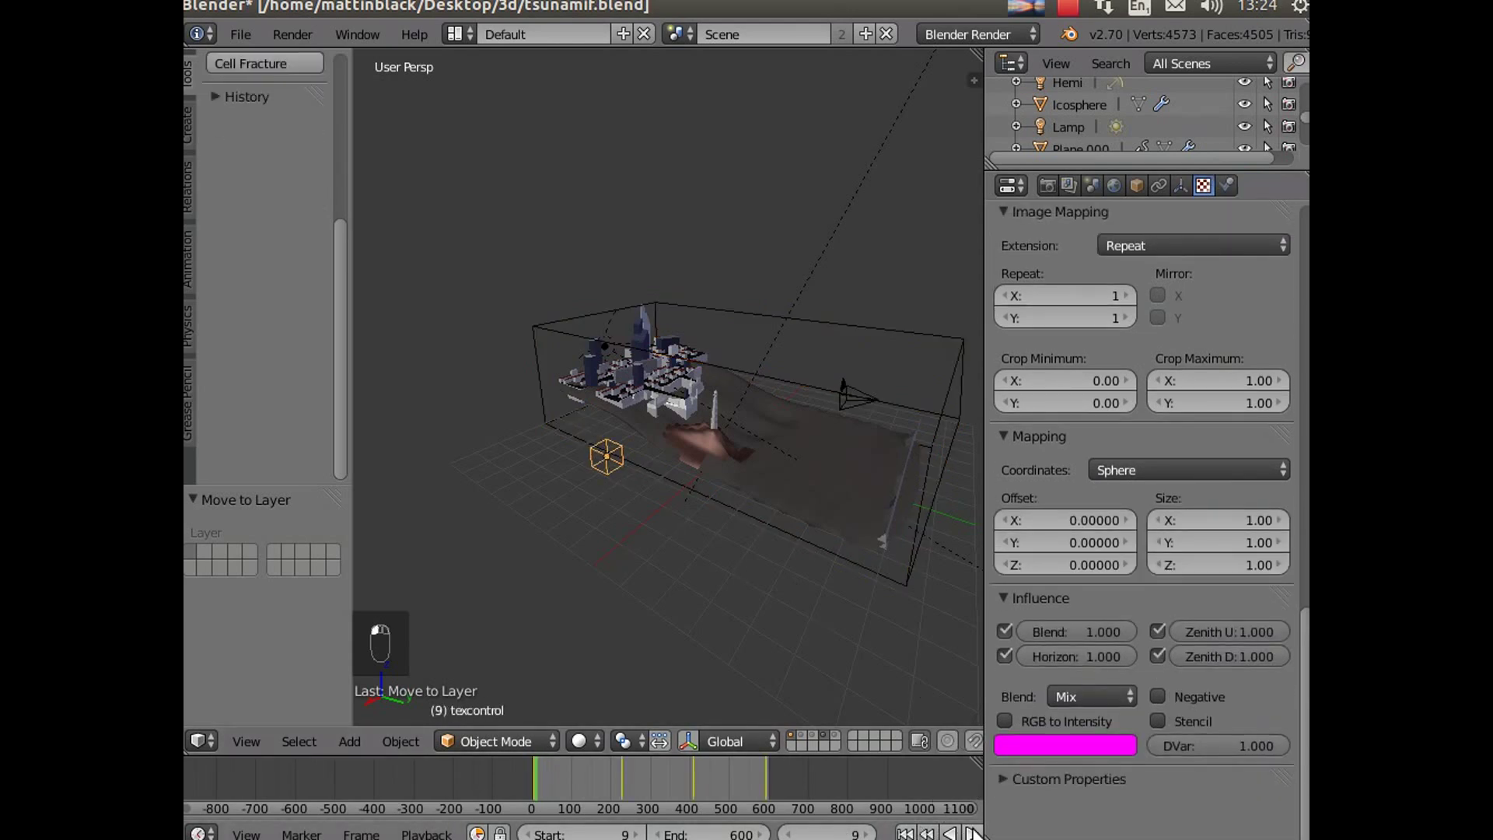
pyautogui.click(973, 833)
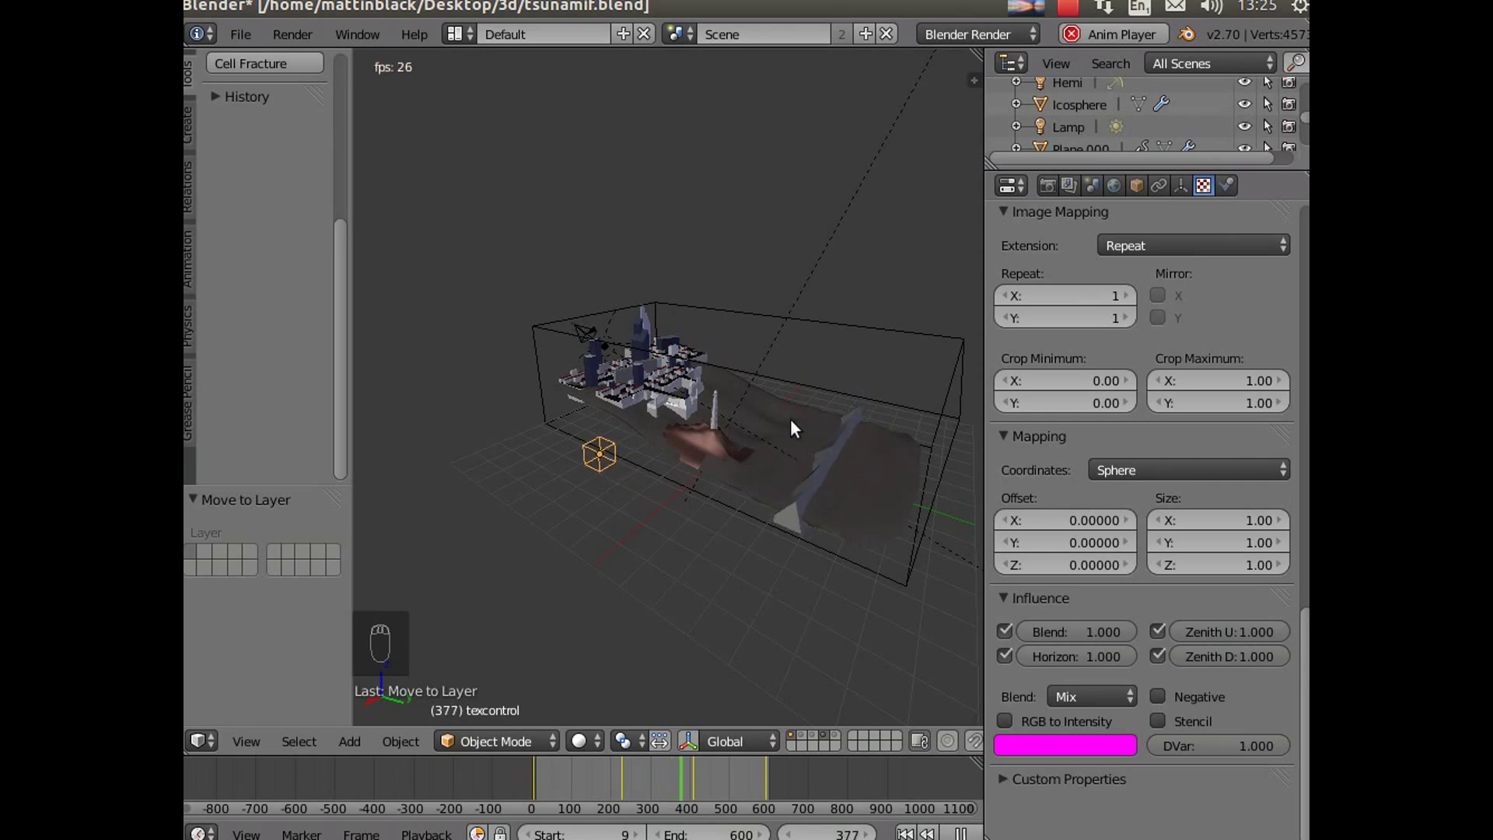
pyautogui.click(962, 832)
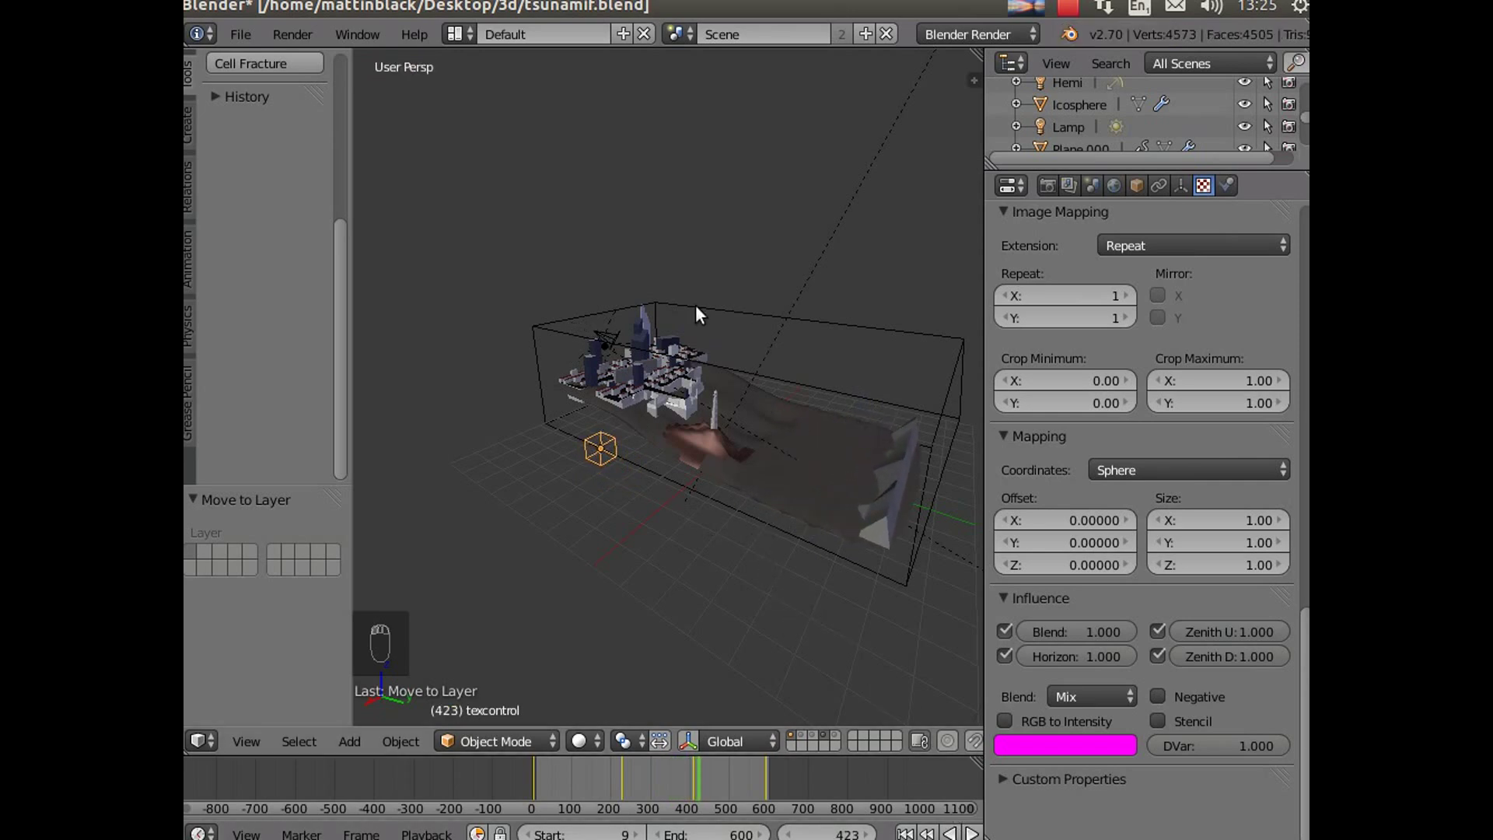